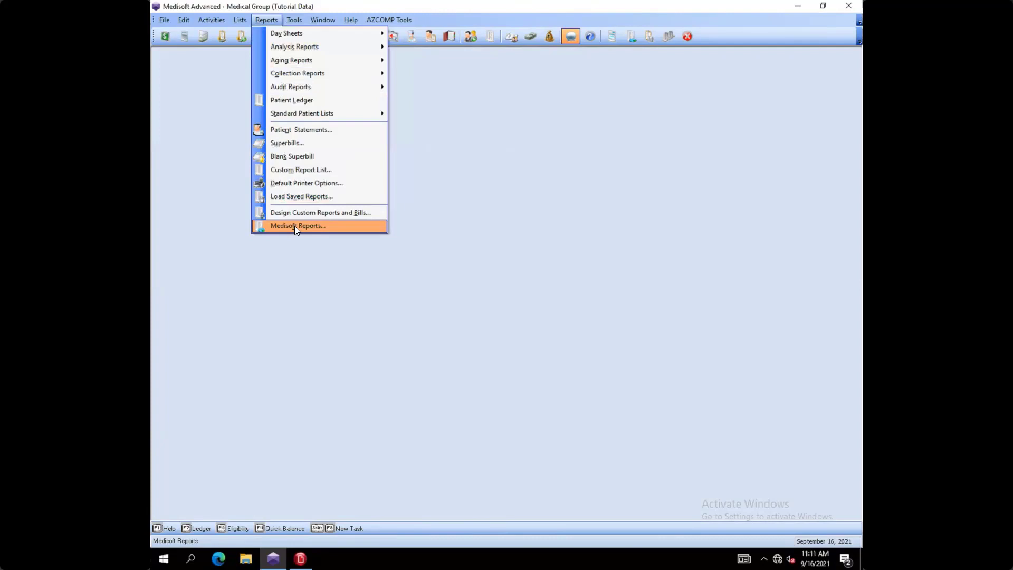
Step: Open Medisoft Reports and show the contents of the Data Analysis folder
{"action": "left_click", "coordinate": [295, 226]}
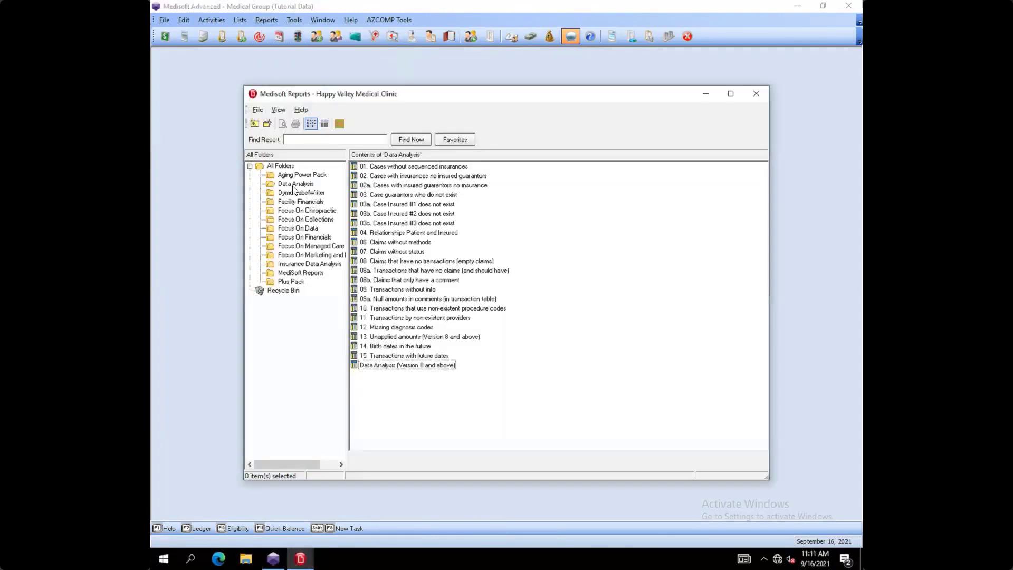
{"action": "left_click", "coordinate": [295, 183]}
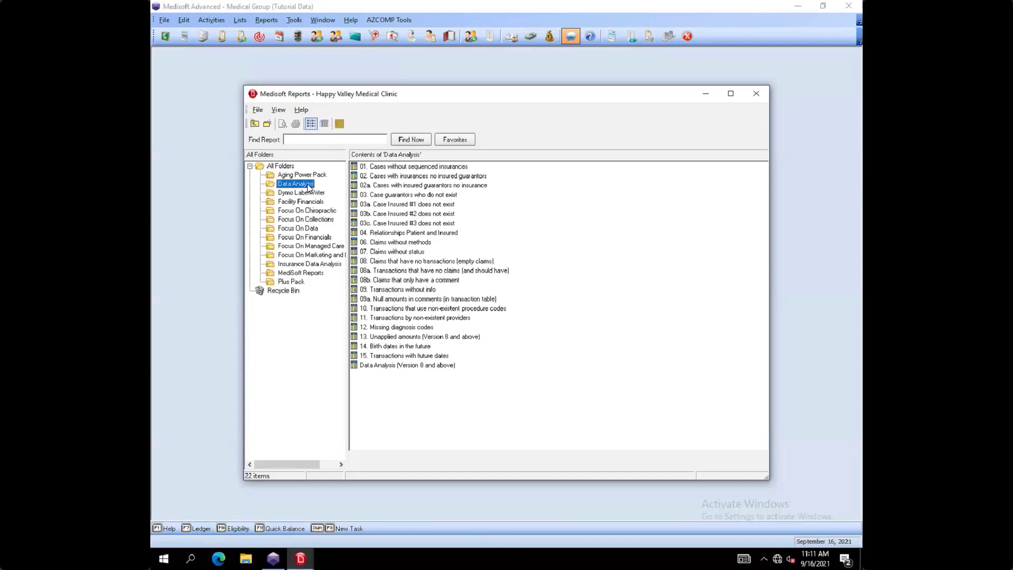
Step: Search the reports for "patient aging" and close the results without choosing a report
{"action": "left_click", "coordinate": [291, 140]}
{"action": "type", "text": "patient aging"}
{"action": "left_click", "coordinate": [404, 140]}
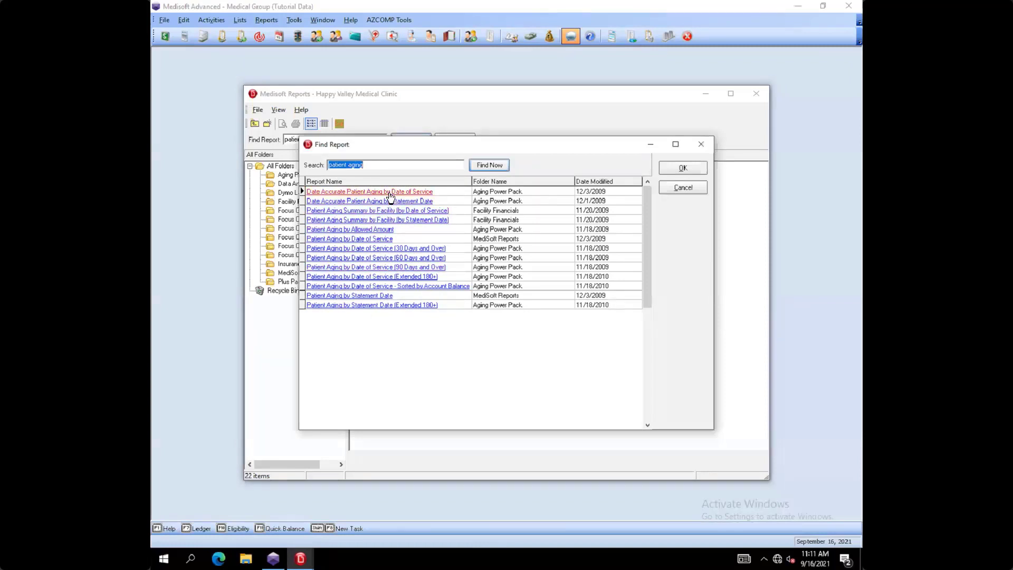
{"action": "left_click", "coordinate": [681, 188]}
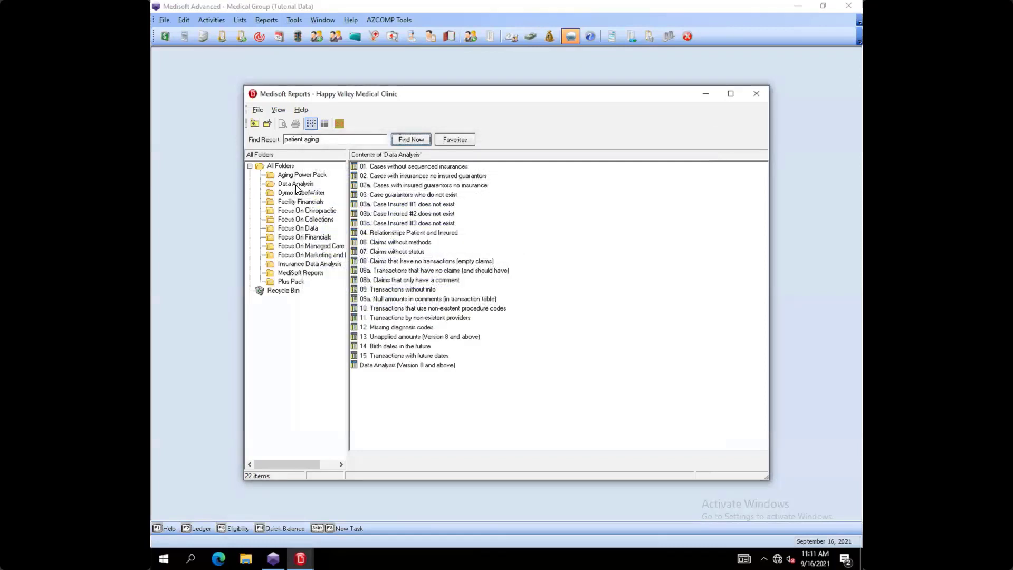
Step: Review the Data Analysis folder's range of reports, including the combined Data Analysis report and the future birth date and future transaction date checks
{"action": "left_click", "coordinate": [296, 184]}
{"action": "left_click", "coordinate": [389, 168]}
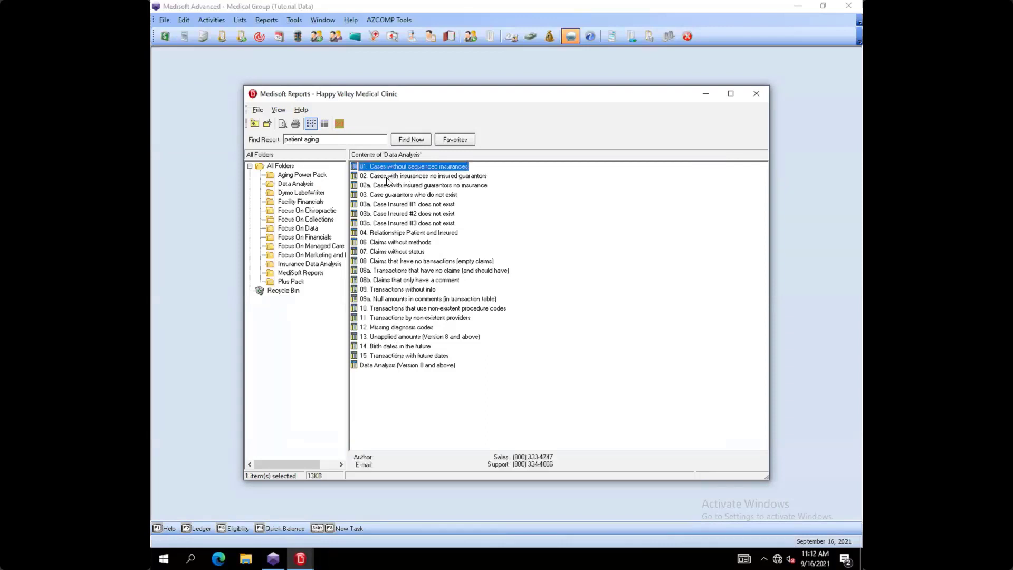
{"action": "left_click", "coordinate": [387, 178]}
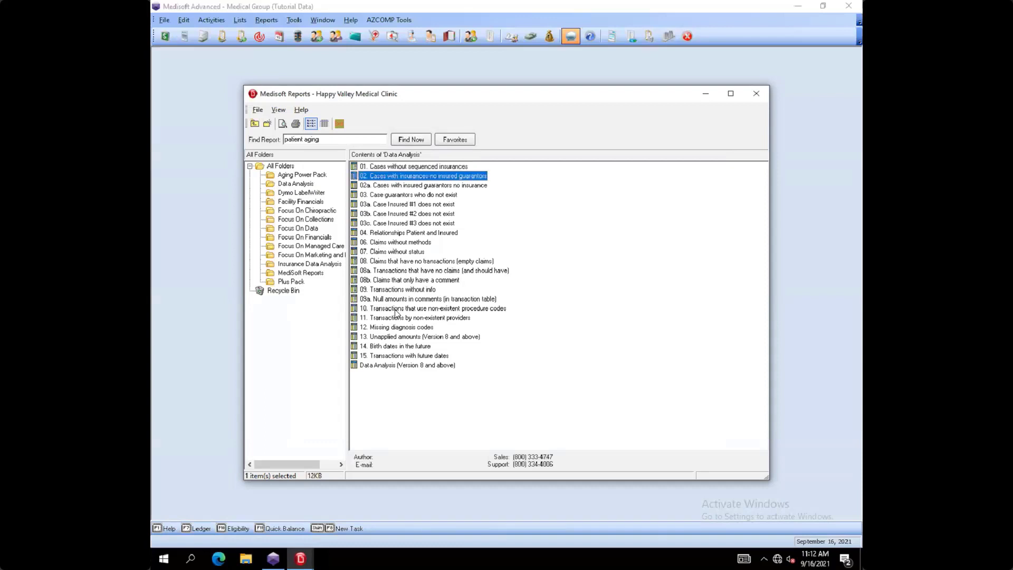
{"action": "left_click", "coordinate": [407, 367]}
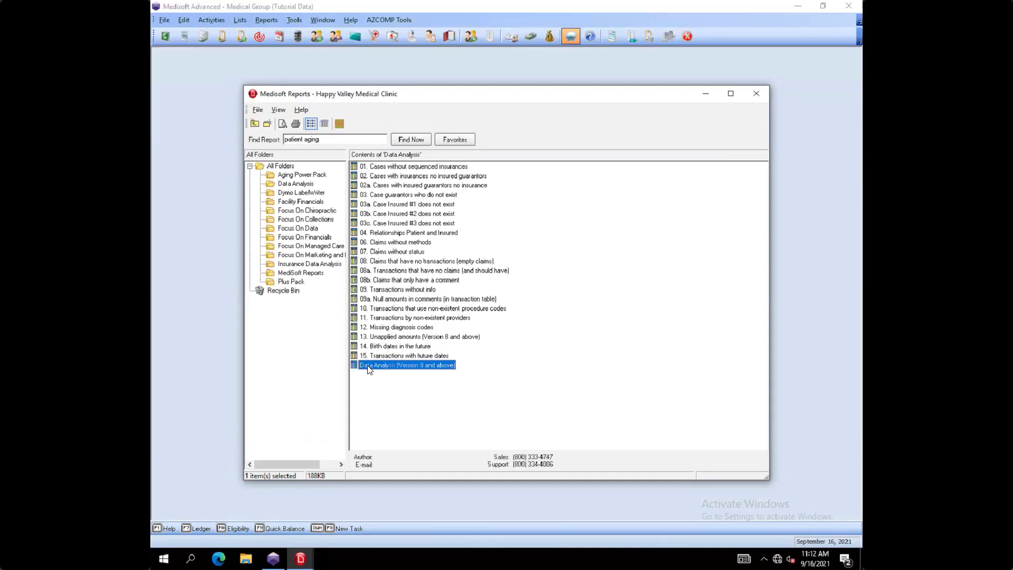
{"action": "left_click", "coordinate": [394, 355]}
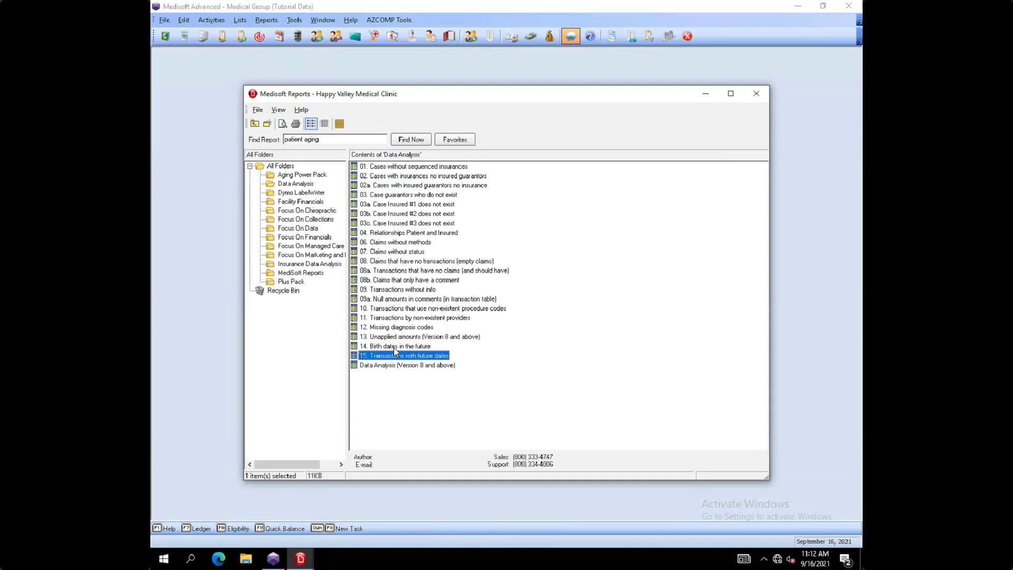
{"action": "left_click", "coordinate": [394, 346]}
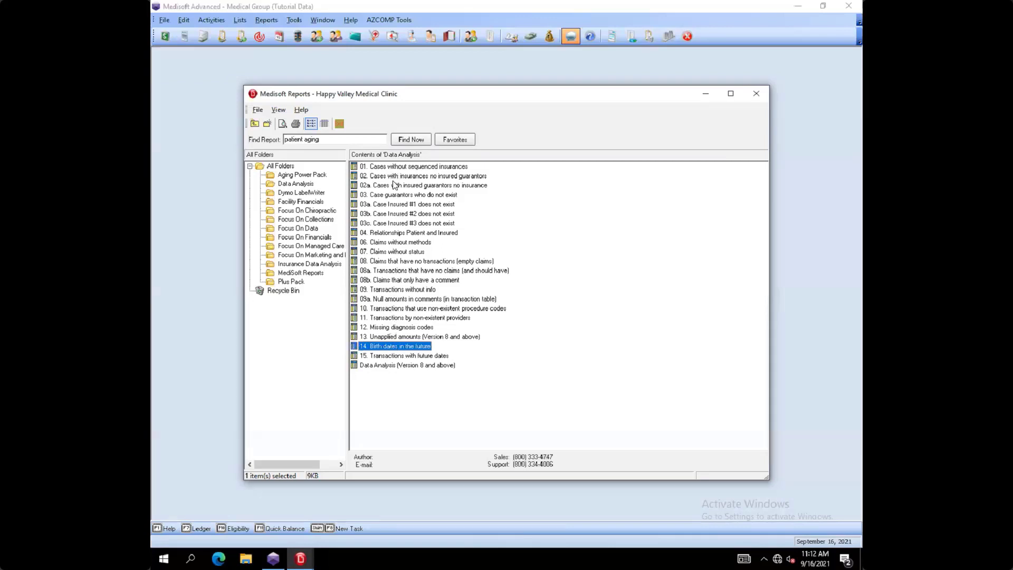
{"action": "left_click", "coordinate": [417, 357]}
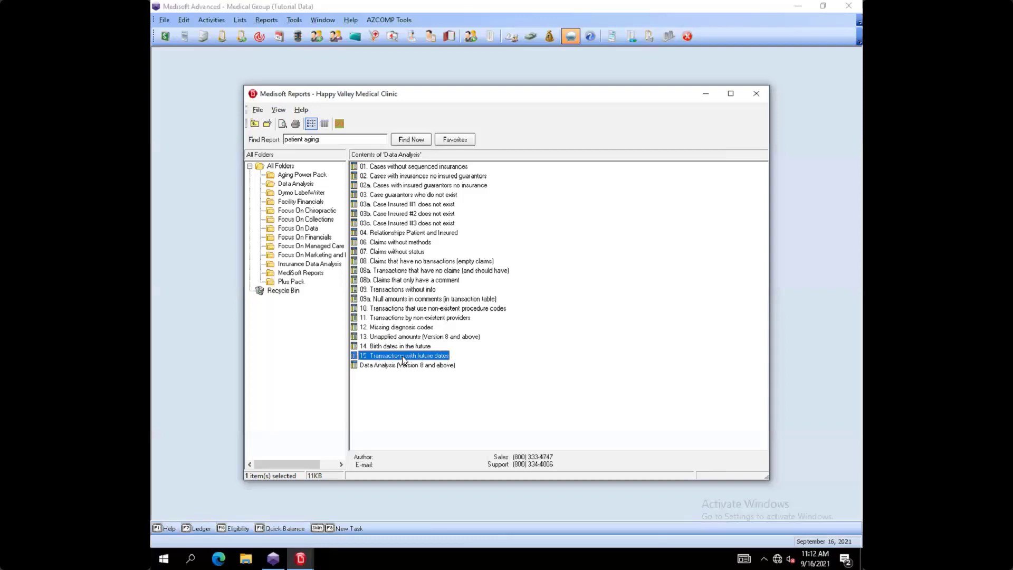
Step: Go through reports 13 up to 09 on unapplied amounts, missing diagnosis codes, non-existent providers and procedure codes, null amounts and transactions without info
{"action": "left_click", "coordinate": [395, 335]}
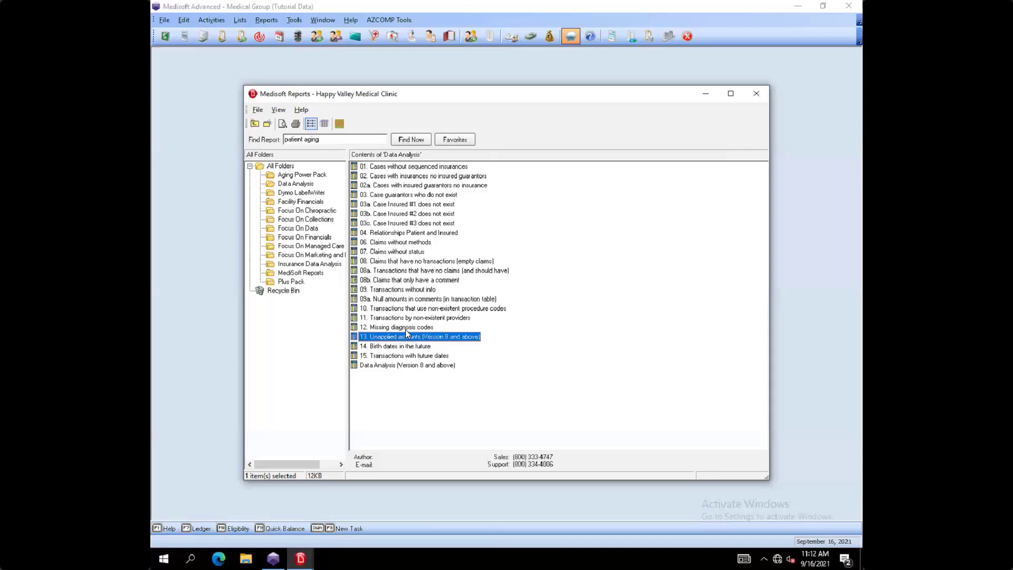
{"action": "left_click", "coordinate": [406, 327]}
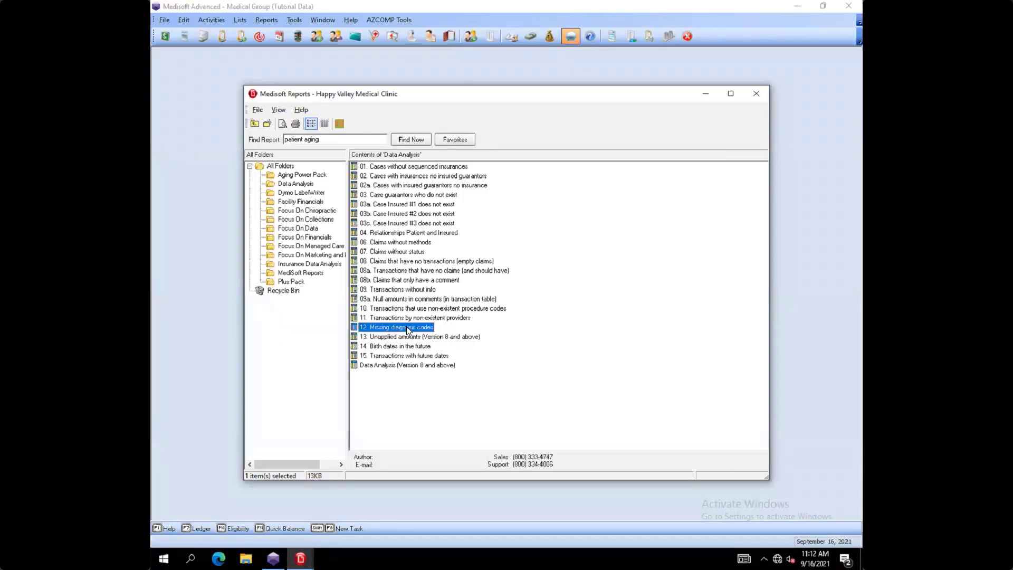
{"action": "left_click", "coordinate": [399, 318]}
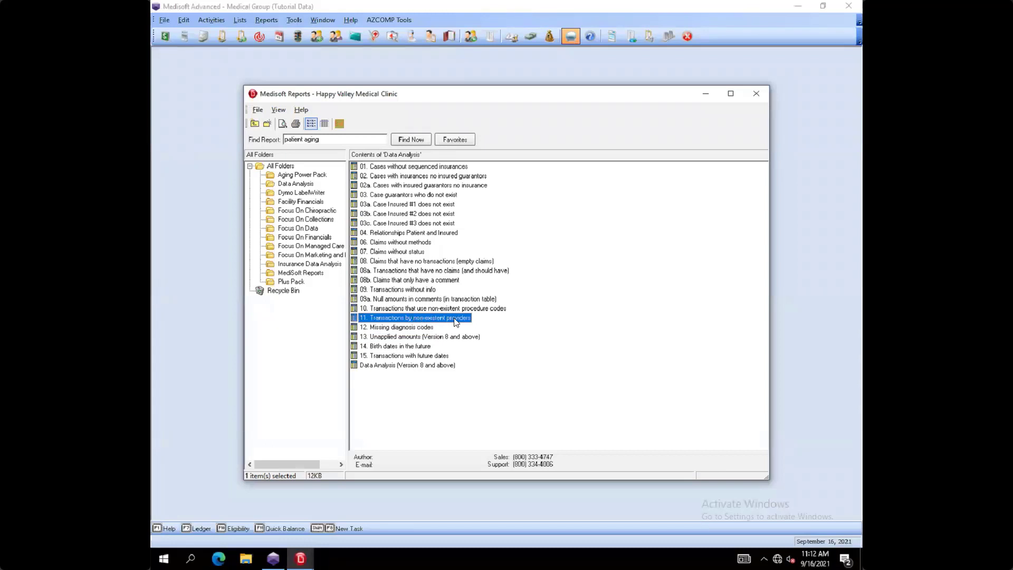
{"action": "left_click", "coordinate": [387, 311]}
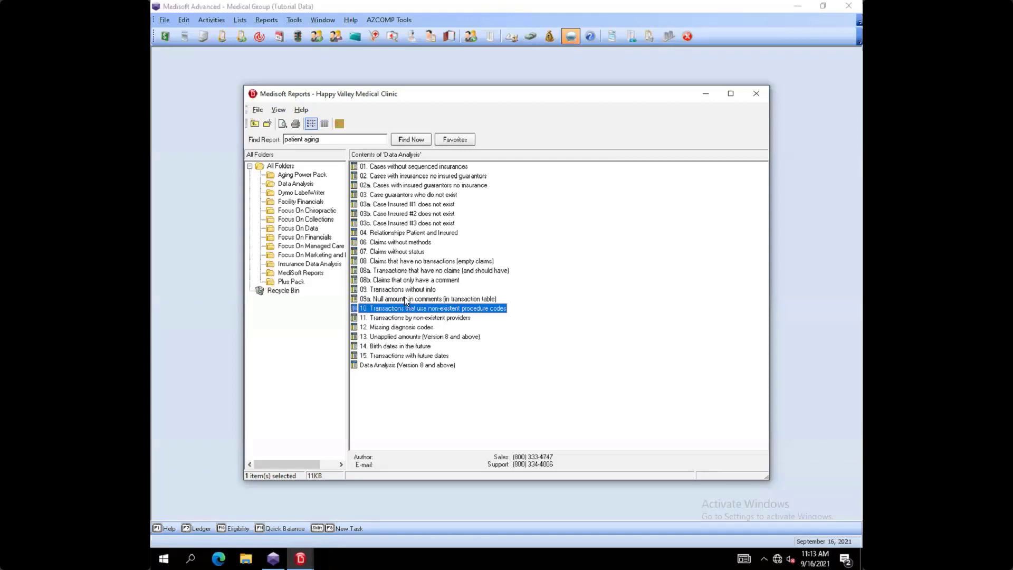
{"action": "left_click", "coordinate": [408, 298]}
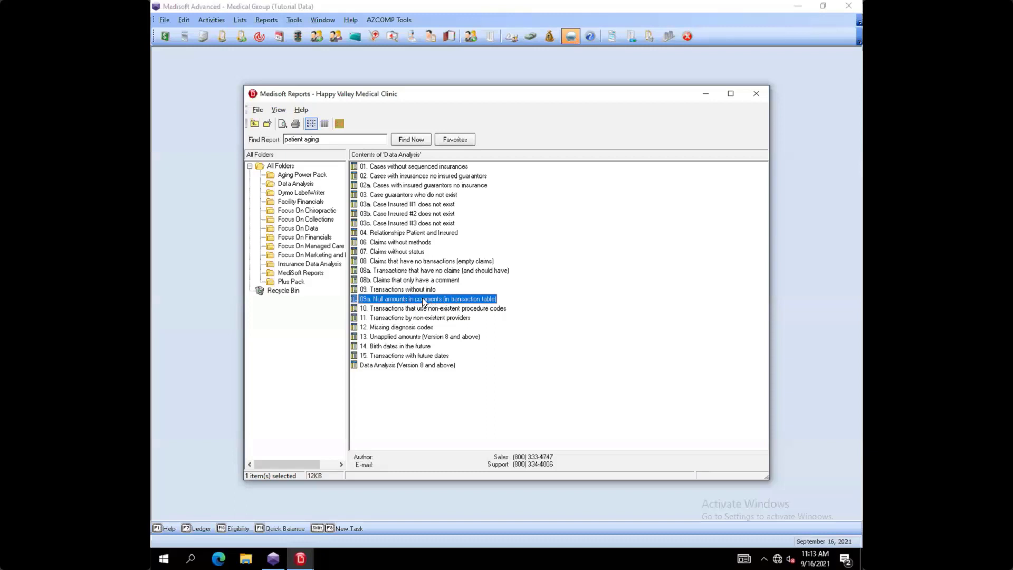
{"action": "left_click", "coordinate": [393, 290]}
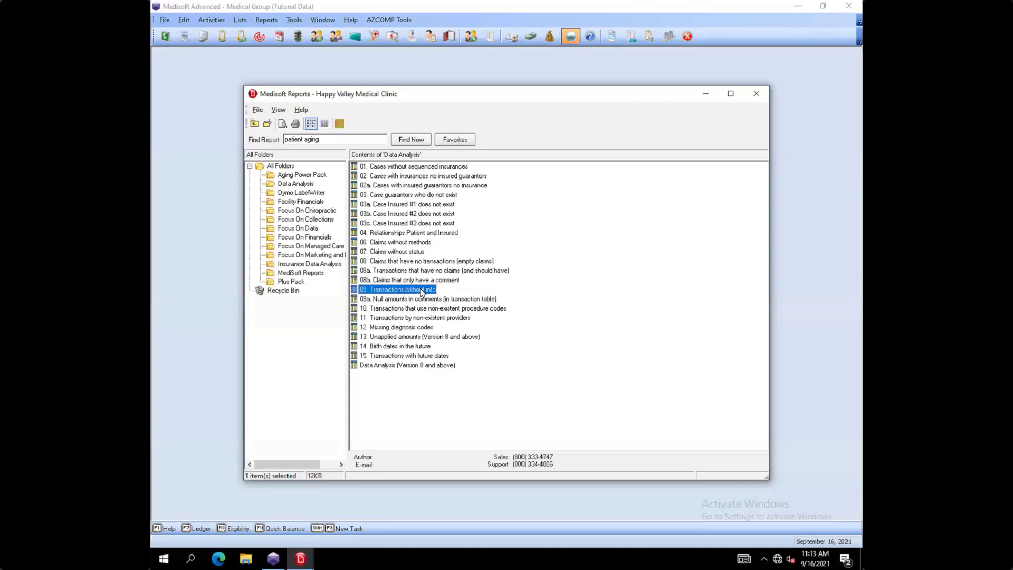
Step: Go through claim reports 08b up to 06, covering comment-only claims, transactions without claims, empty claims, and claims without status or methods
{"action": "left_click", "coordinate": [393, 280]}
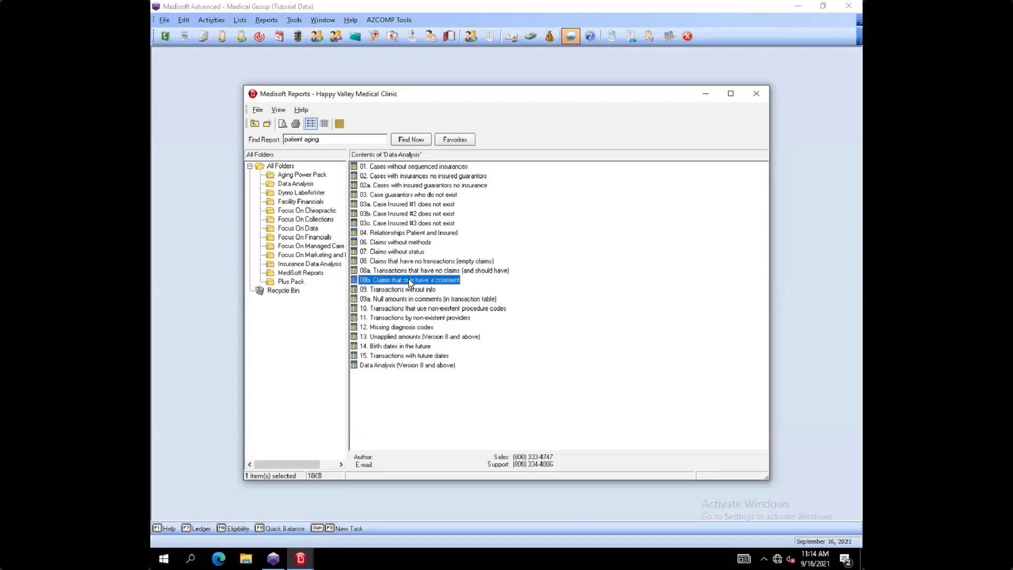
{"action": "left_click", "coordinate": [390, 271]}
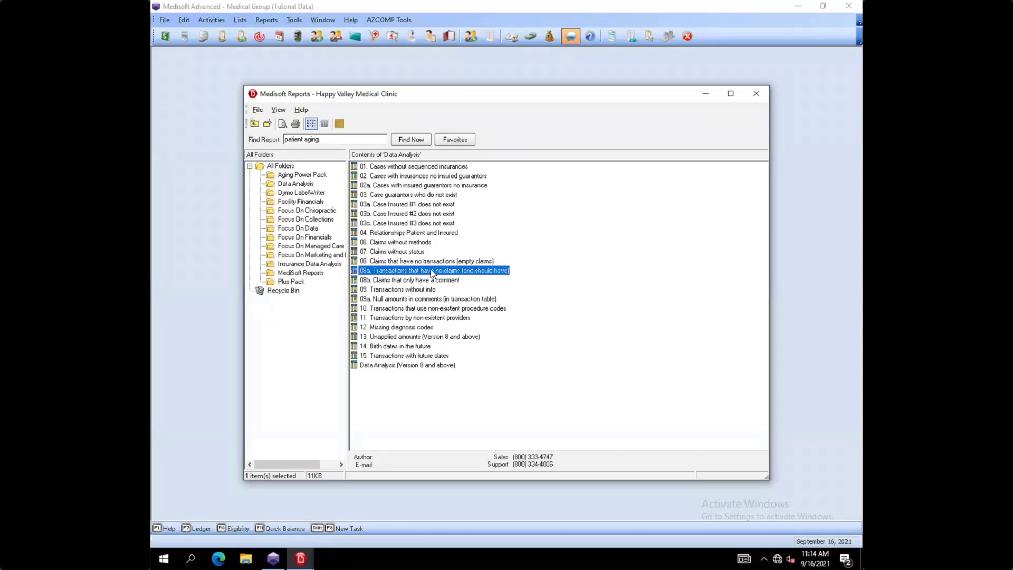
{"action": "left_click", "coordinate": [407, 261]}
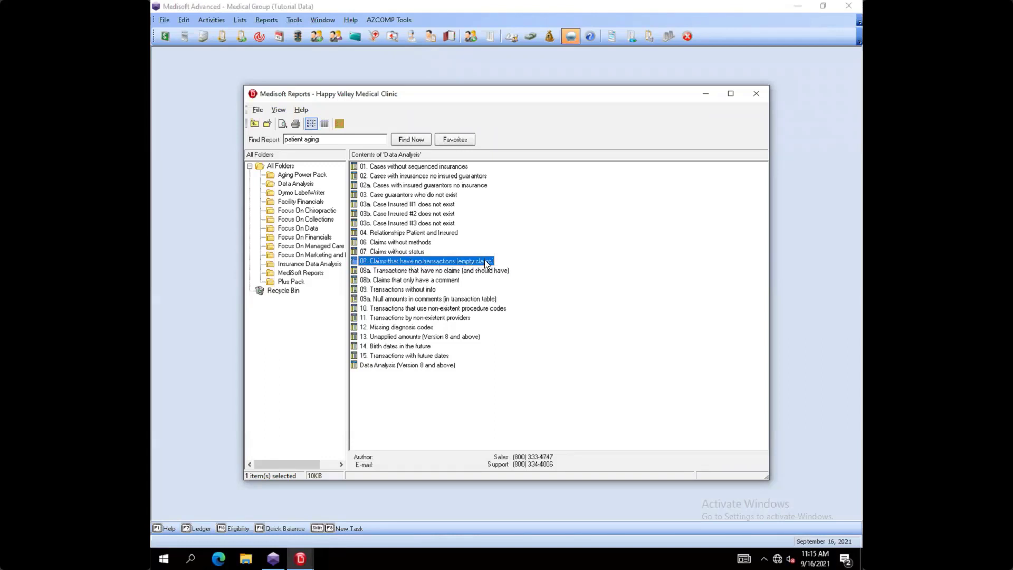
{"action": "left_click", "coordinate": [403, 251]}
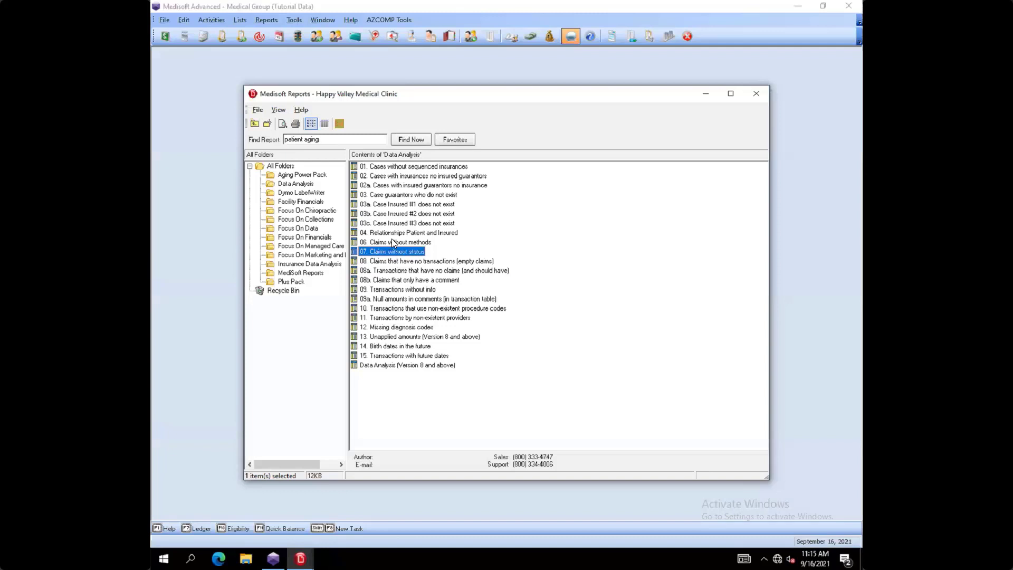
{"action": "left_click", "coordinate": [393, 240]}
Step: Go through case reports 04 up to 01, covering insured relationships, non-existent insureds and guarantors, missing insurance and unsequenced insurances
{"action": "left_click", "coordinate": [406, 232]}
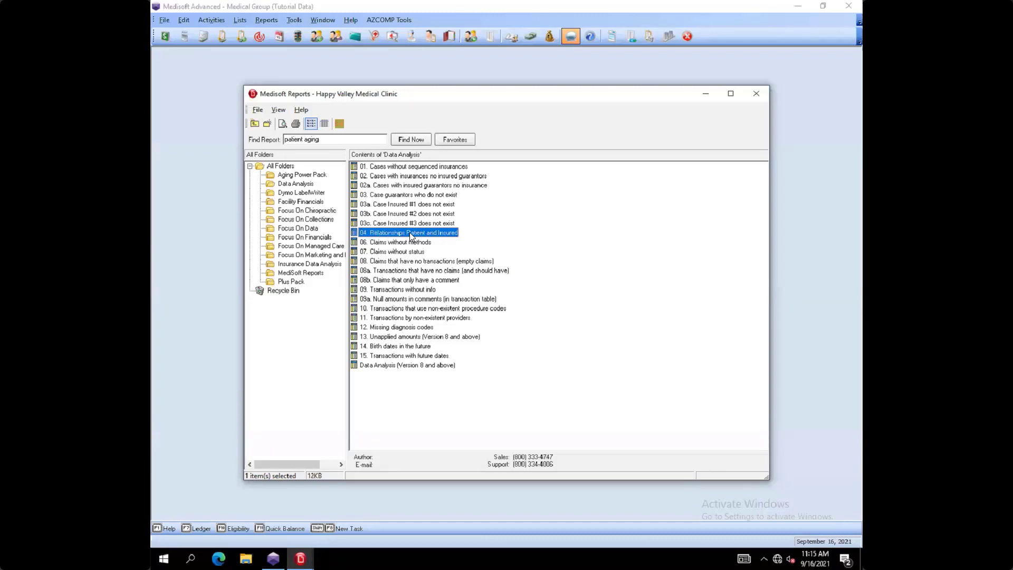
{"action": "left_click", "coordinate": [408, 224]}
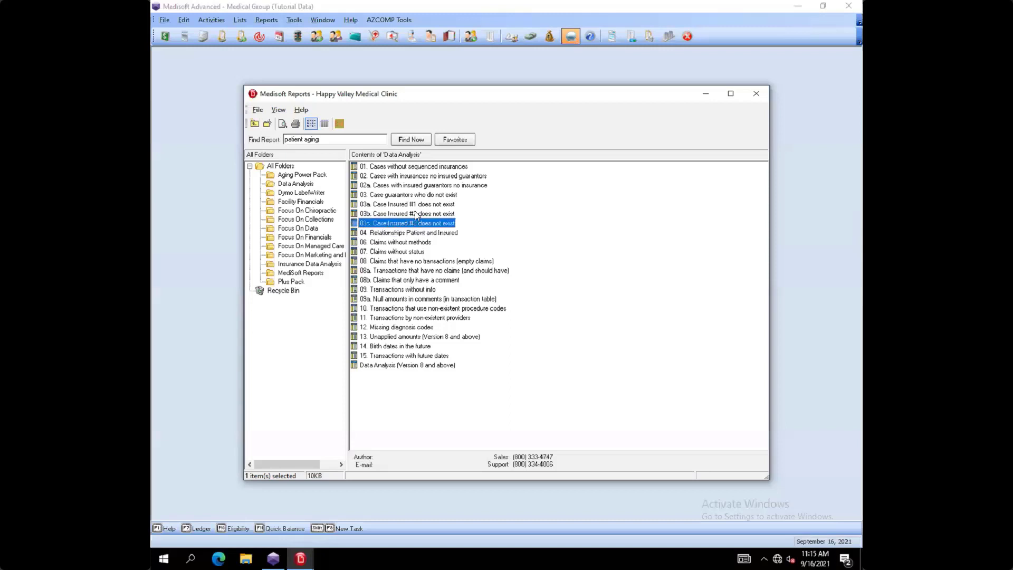
{"action": "left_click", "coordinate": [416, 206]}
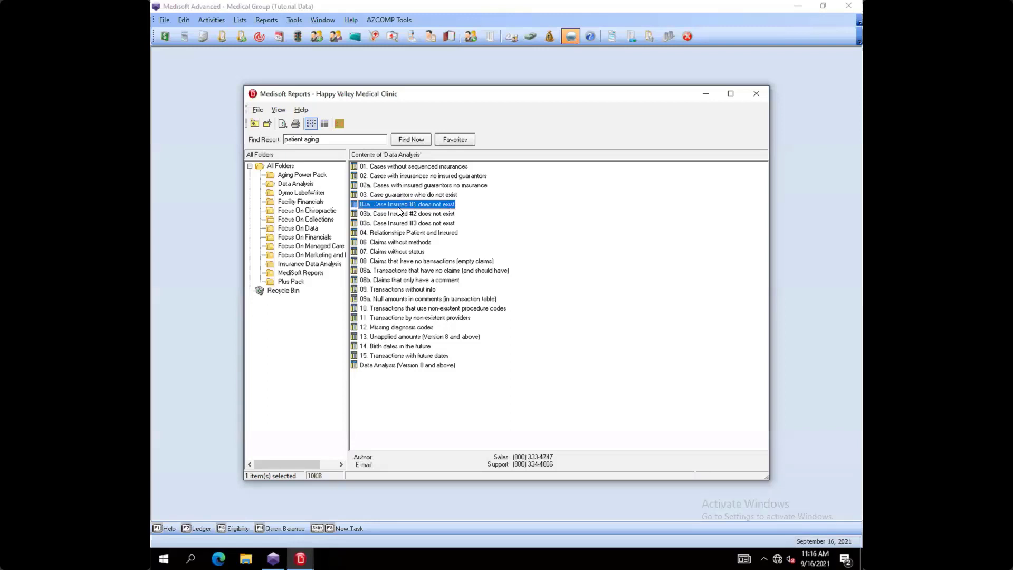
{"action": "left_click", "coordinate": [384, 196]}
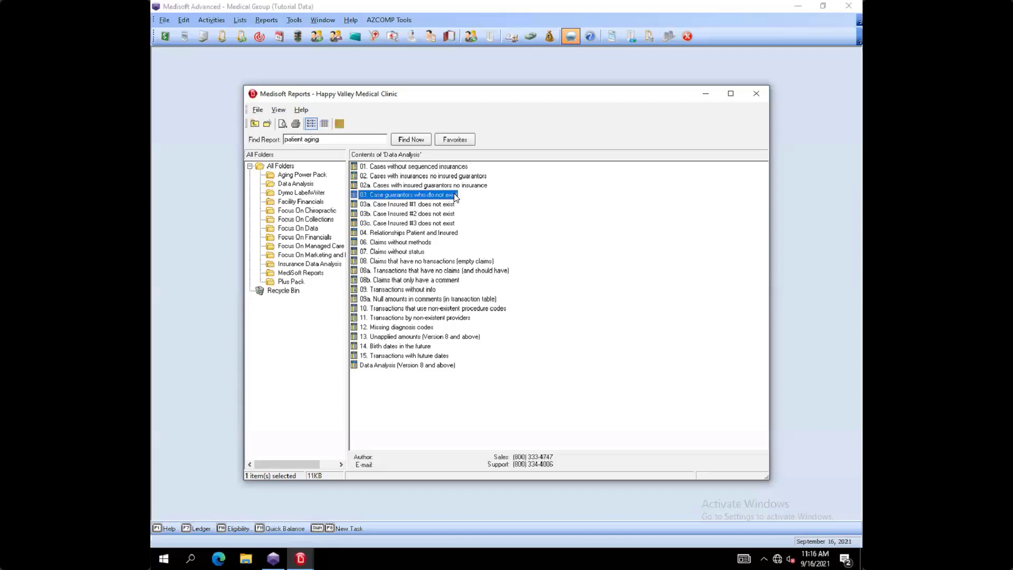
{"action": "left_click", "coordinate": [400, 186]}
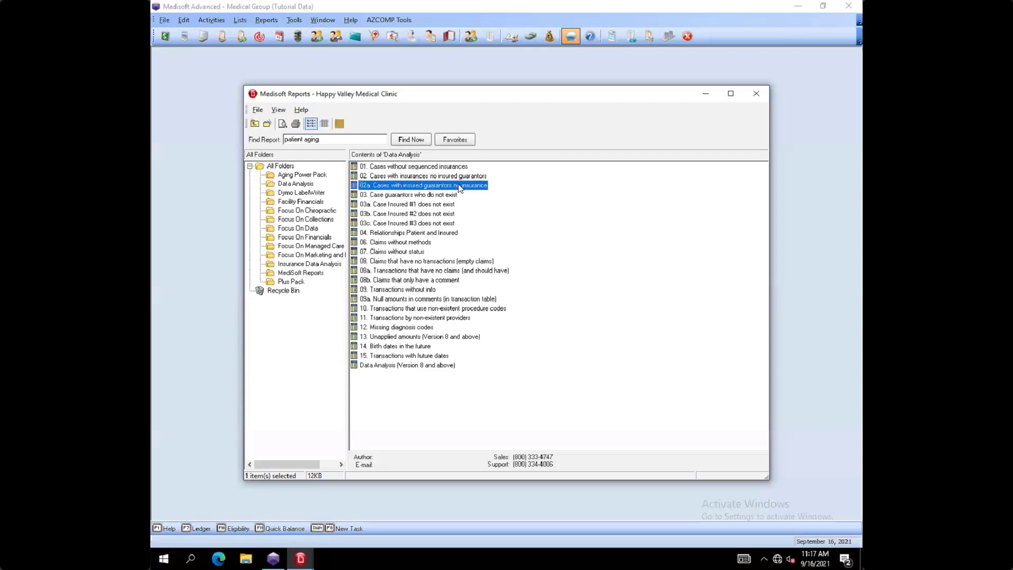
{"action": "left_click", "coordinate": [384, 175]}
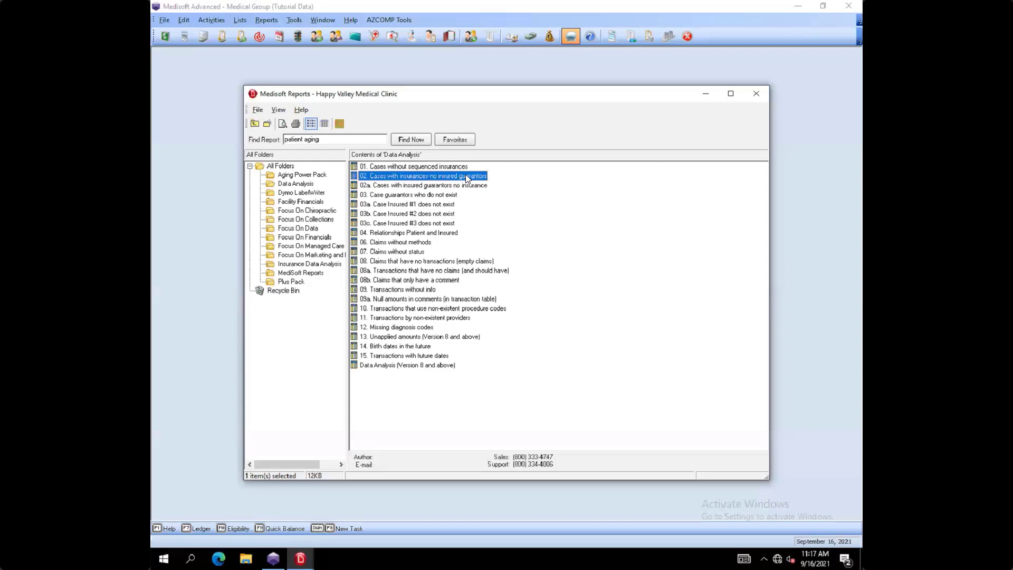
{"action": "left_click", "coordinate": [387, 167]}
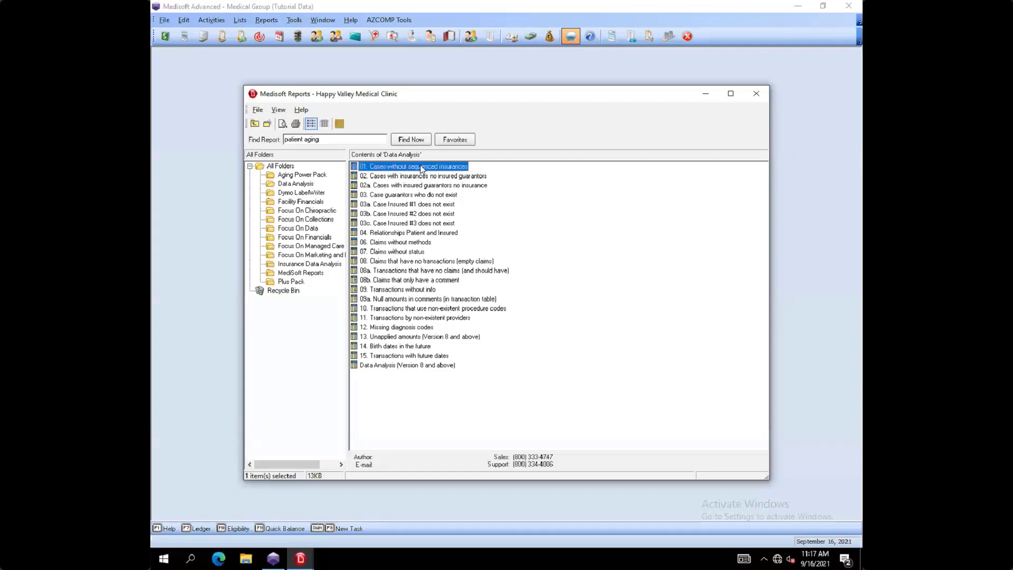
Step: Add the Data Analysis (Version 8 and above) report to the favorites and dismiss the notice
{"action": "left_click", "coordinate": [399, 356]}
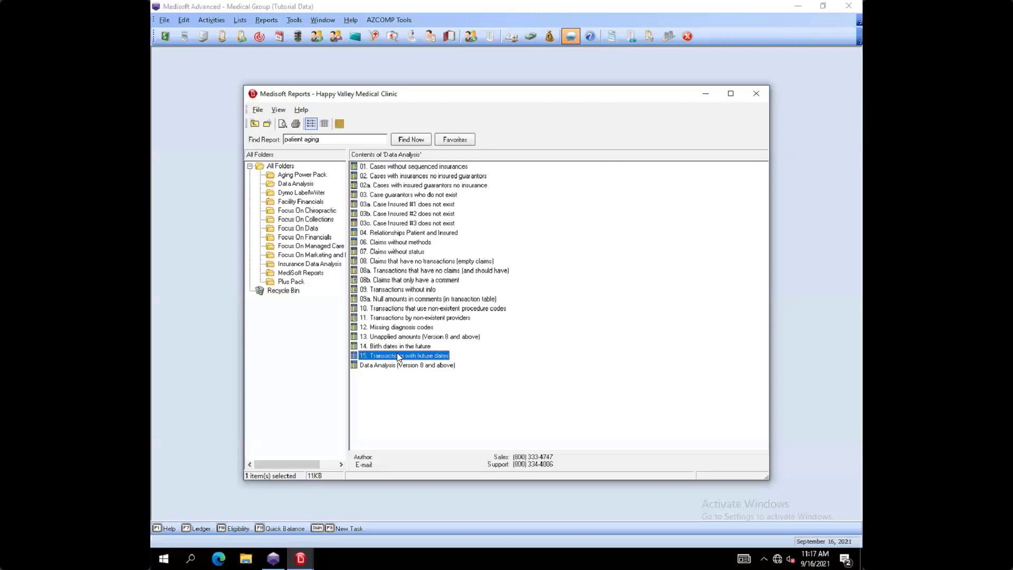
{"action": "left_click", "coordinate": [368, 366]}
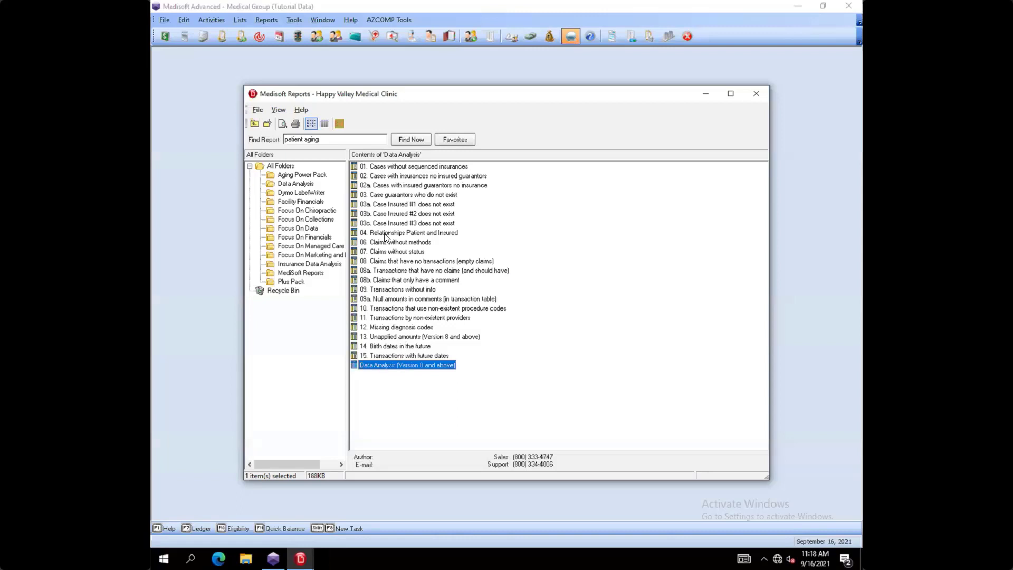
{"action": "right_click", "coordinate": [406, 365]}
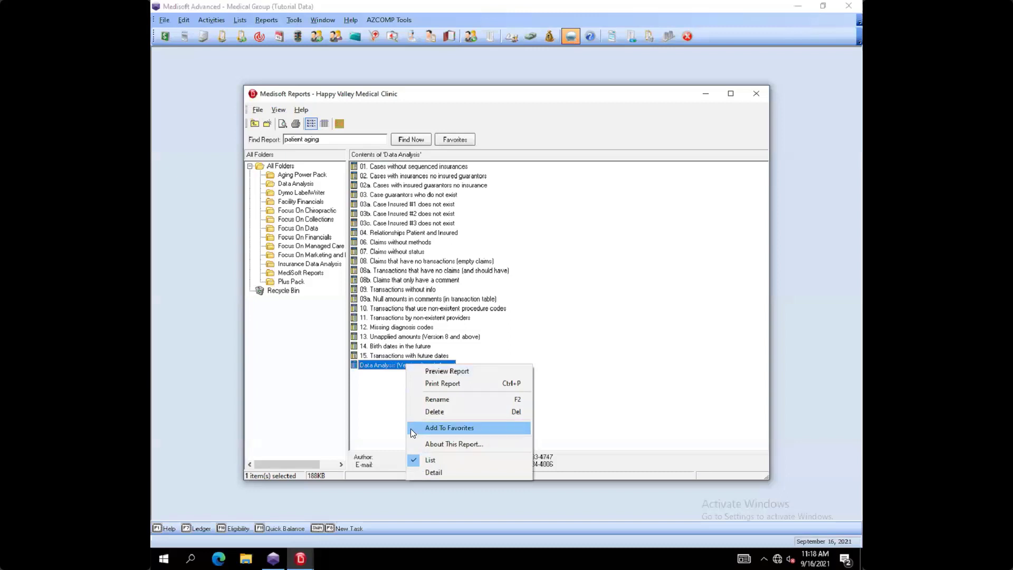
{"action": "left_click", "coordinate": [455, 428]}
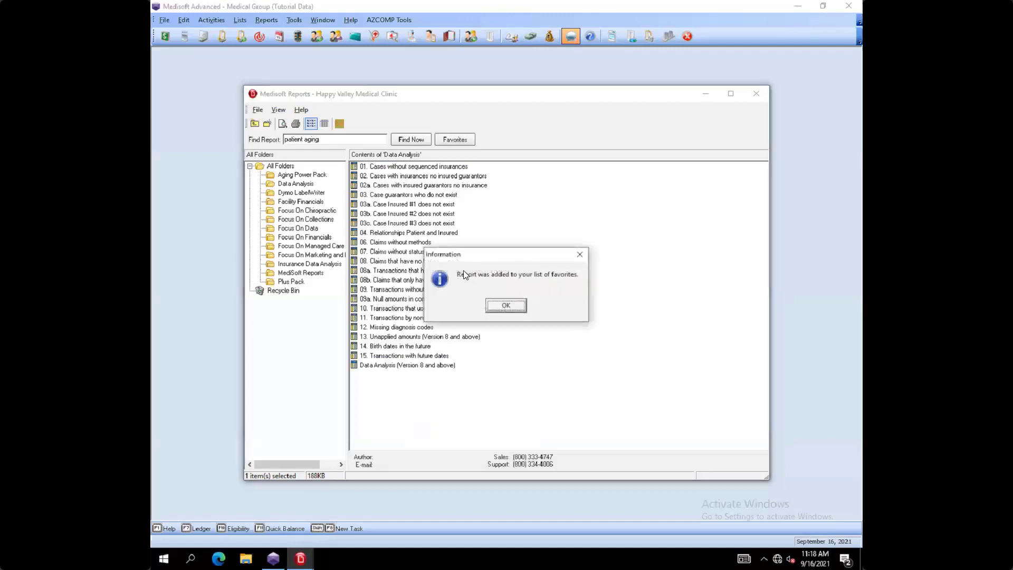
{"action": "left_click", "coordinate": [506, 306]}
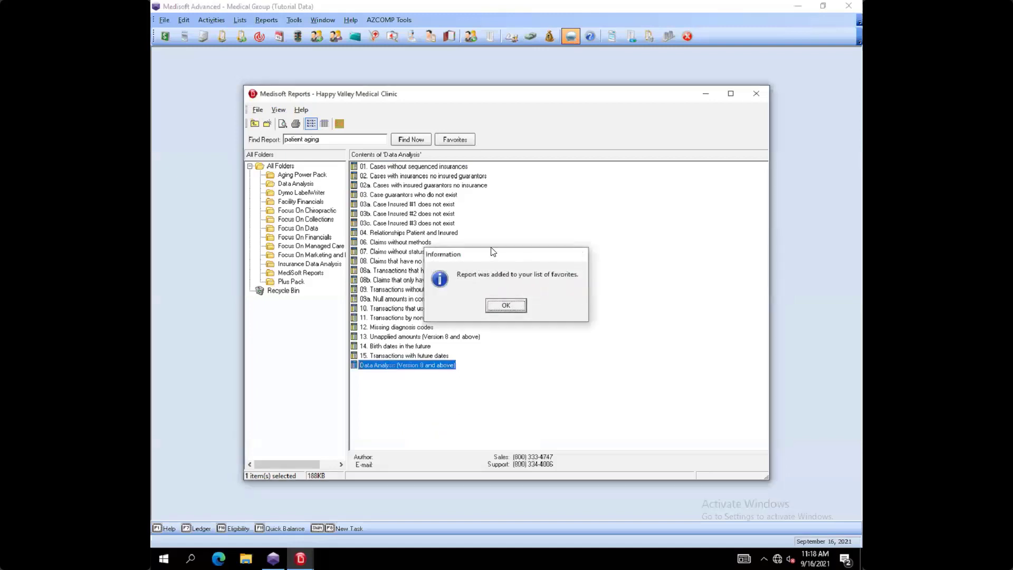
Step: View the favorite reports list, select the Data Analysis (Version 8 and above) entry, and close the list
{"action": "left_click", "coordinate": [458, 138]}
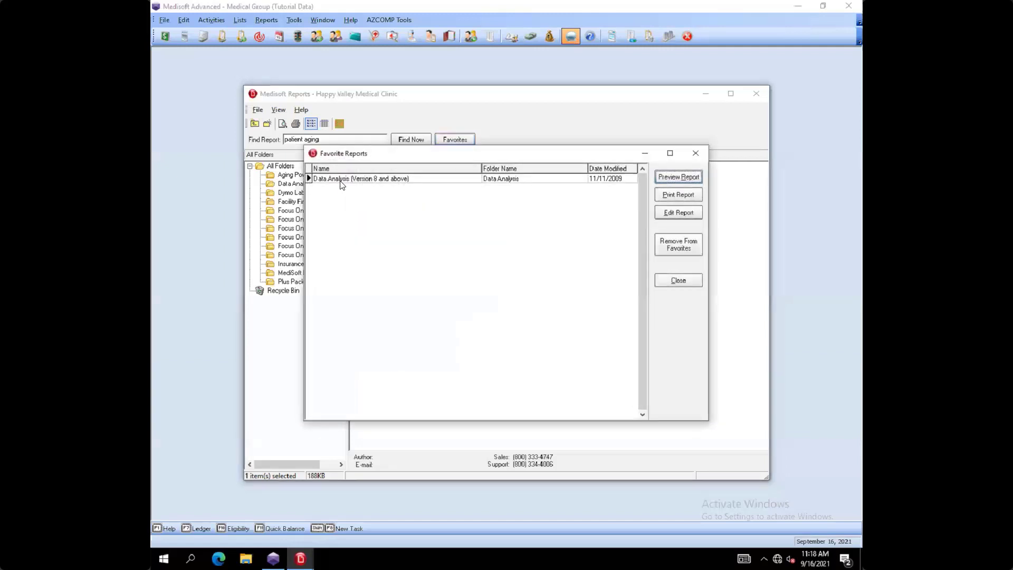
{"action": "left_click", "coordinate": [341, 179]}
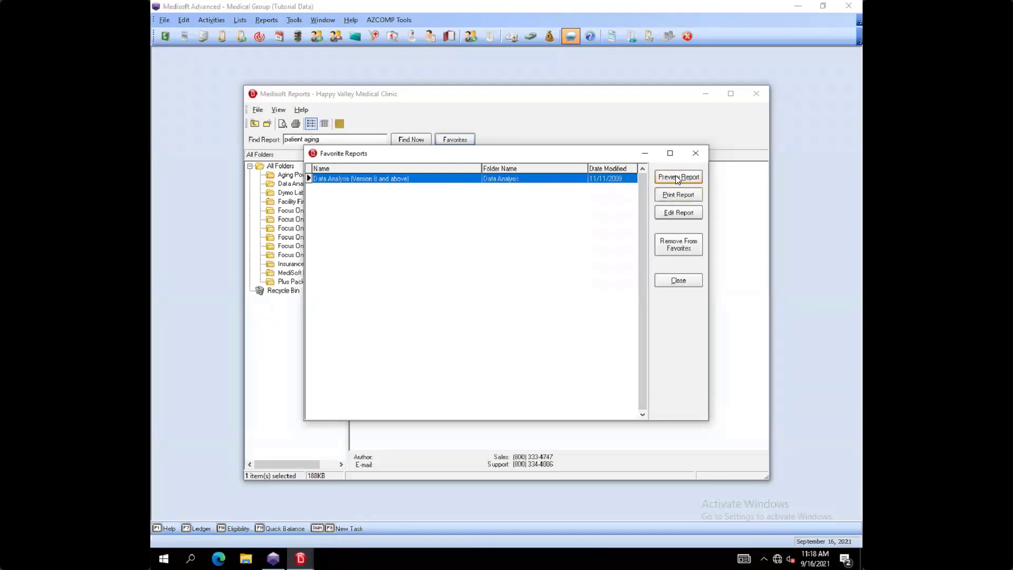
{"action": "left_click", "coordinate": [674, 282]}
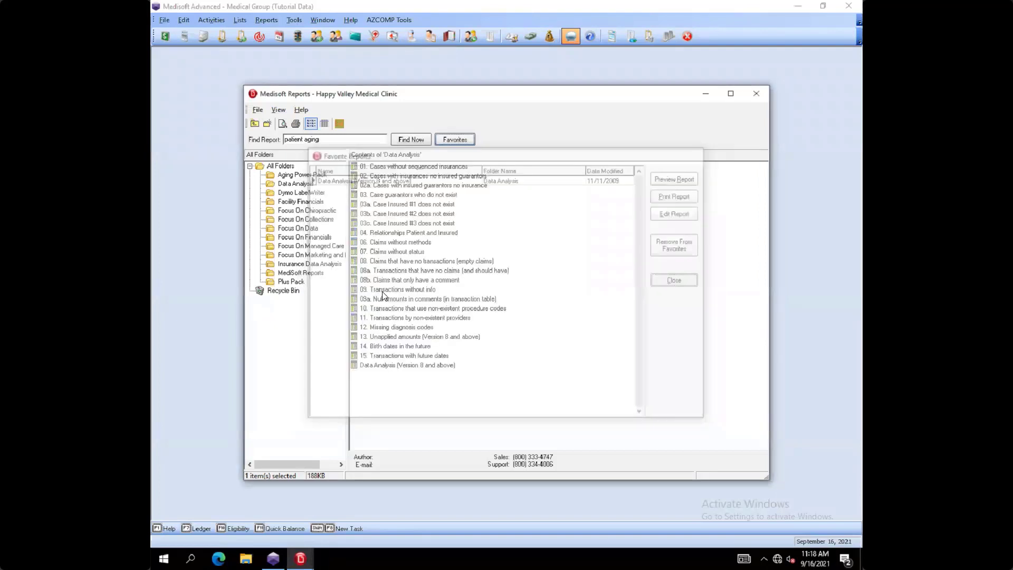
Step: Preview the Data Analysis (Version 8 and above) report and go to its results page
{"action": "left_click", "coordinate": [391, 368]}
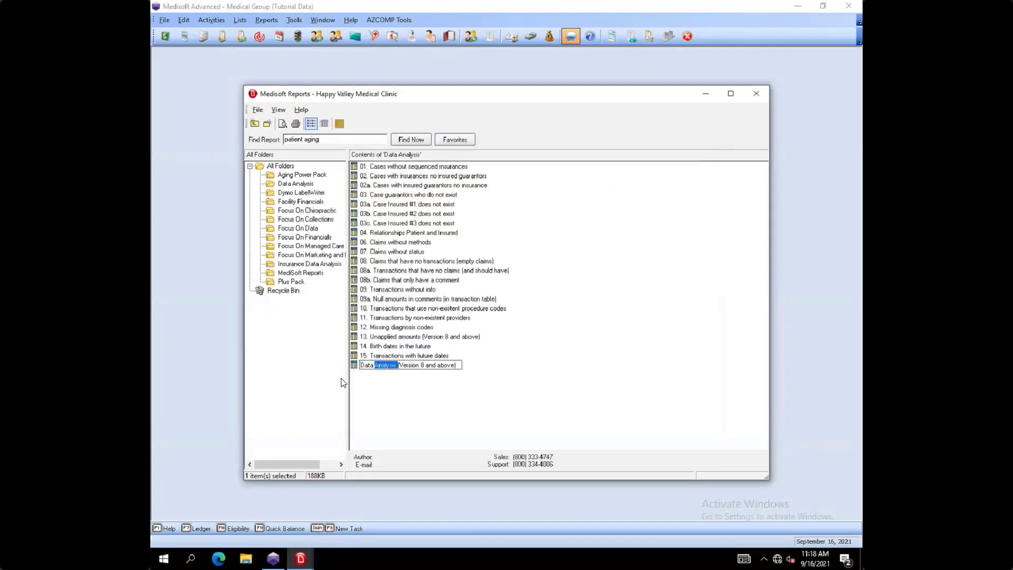
{"action": "double_click", "coordinate": [356, 366]}
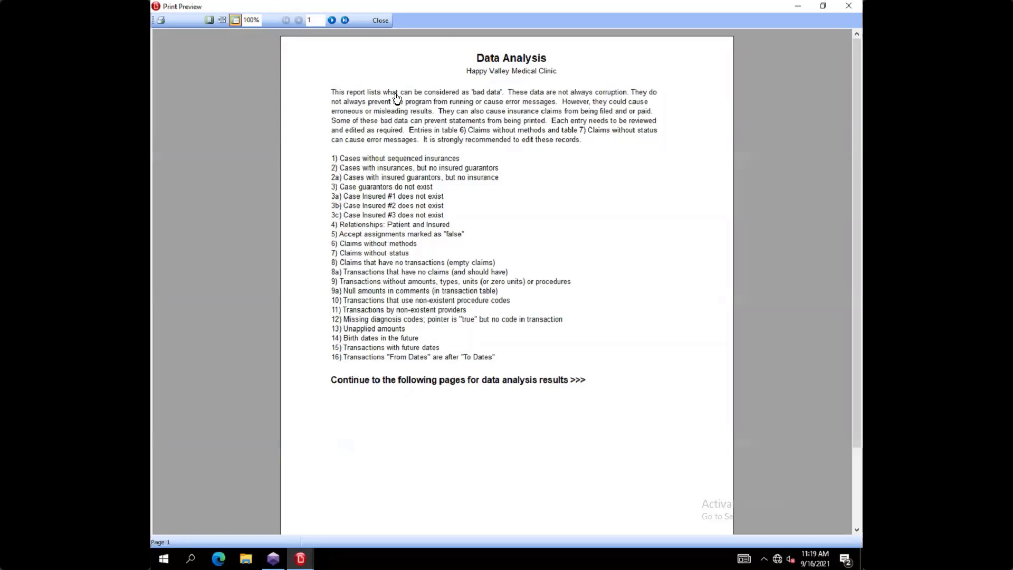
{"action": "left_click", "coordinate": [332, 20]}
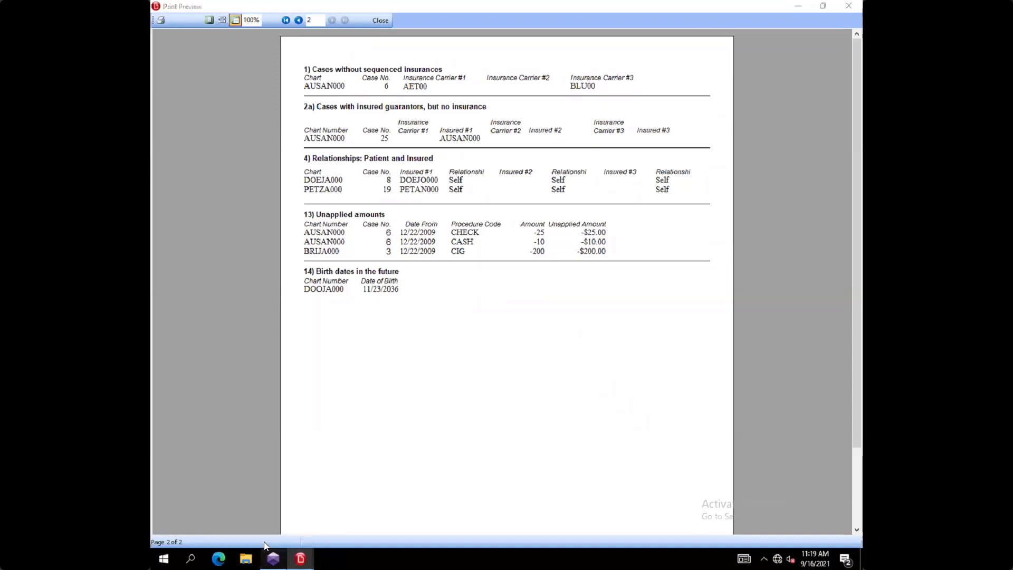
Step: Switch to Medisoft Advanced, open Transaction Entry for the patient reported with unsequenced insurances, and select the Annual Exam case
{"action": "left_click", "coordinate": [273, 558]}
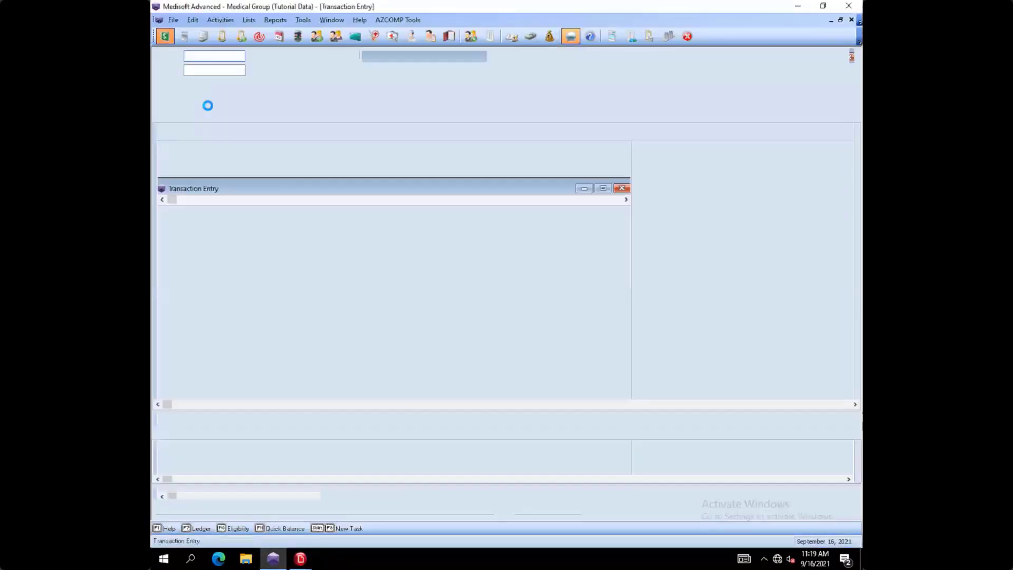
{"action": "type", "text": "AUG"}
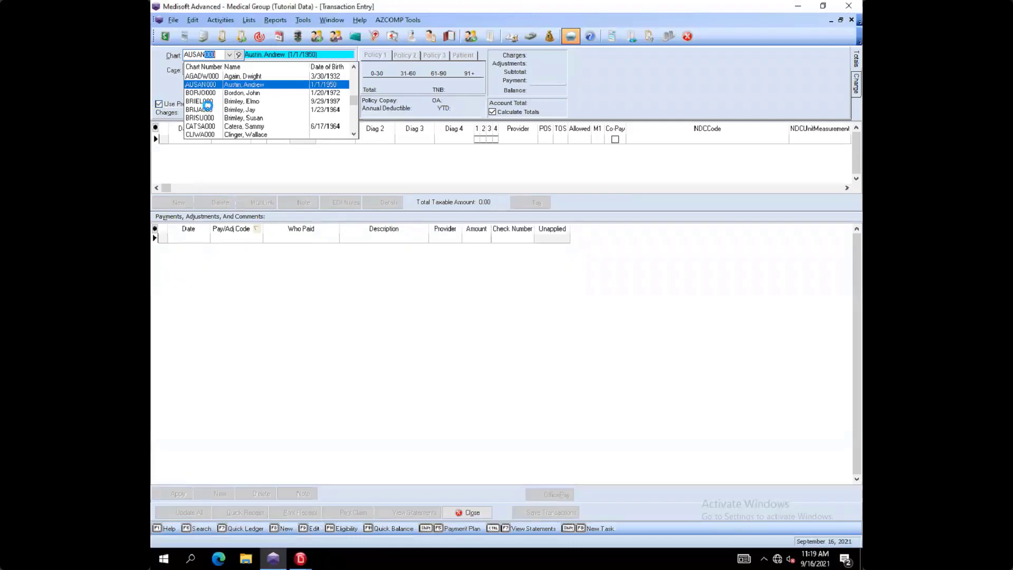
{"action": "key", "text": "Tab"}
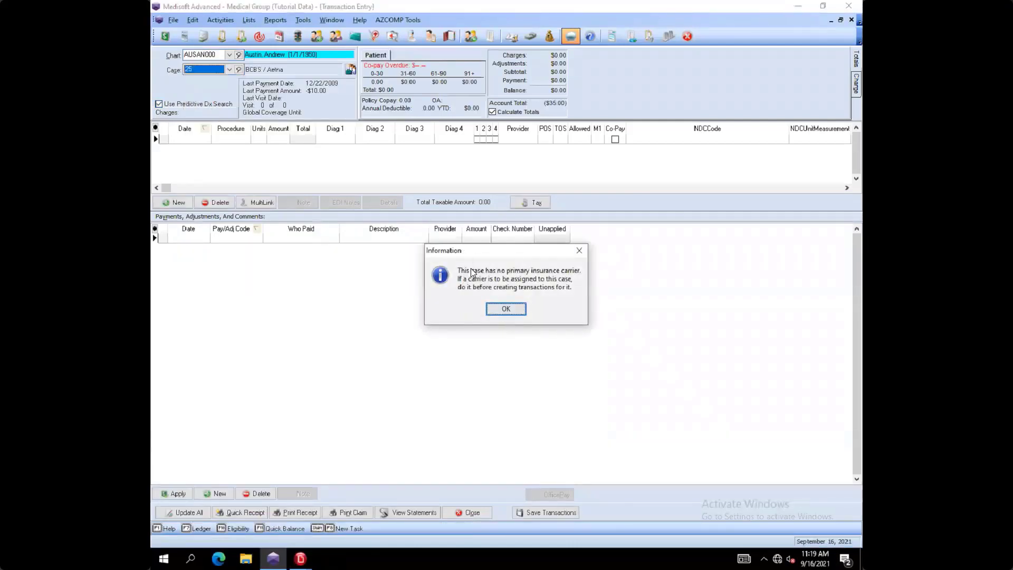
{"action": "left_click", "coordinate": [505, 309]}
{"action": "left_click", "coordinate": [229, 70]}
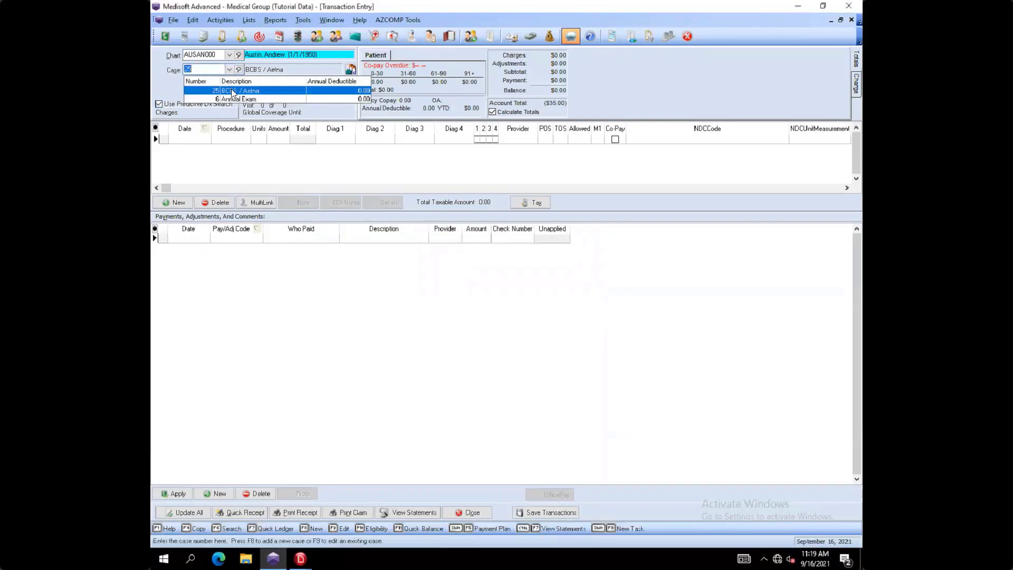
{"action": "left_click", "coordinate": [233, 99]}
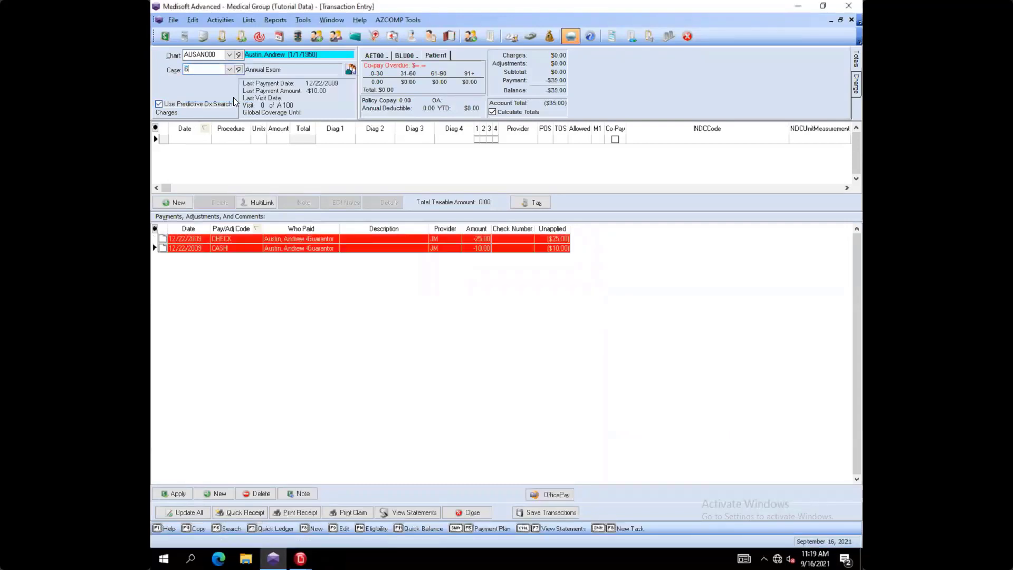
Step: Select the BCBS / Aetna case, open it for editing, examine its Policy 1 insurance details, and leave without saving
{"action": "right_click", "coordinate": [201, 73]}
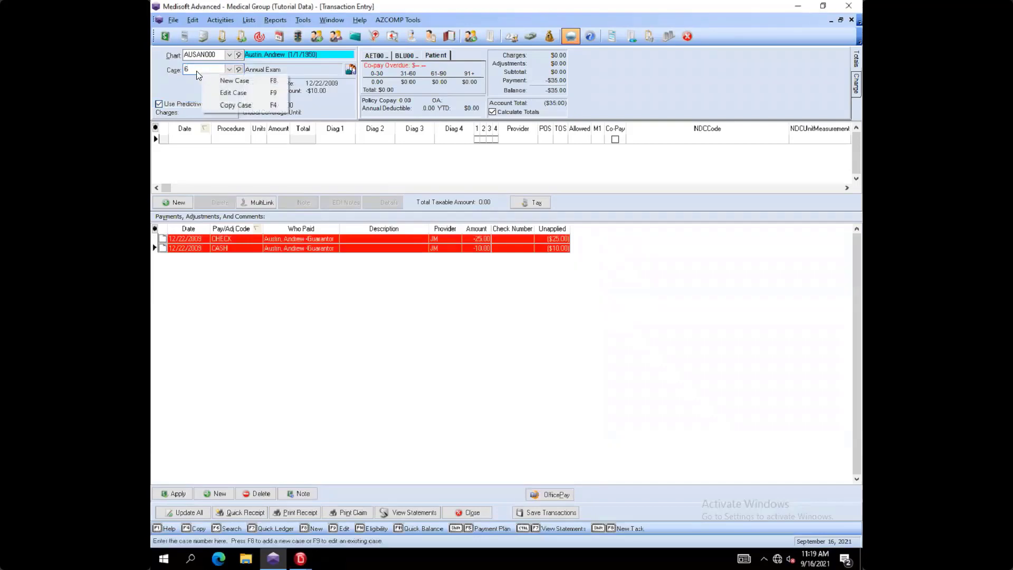
{"action": "left_click", "coordinate": [228, 70]}
{"action": "left_click", "coordinate": [223, 91]}
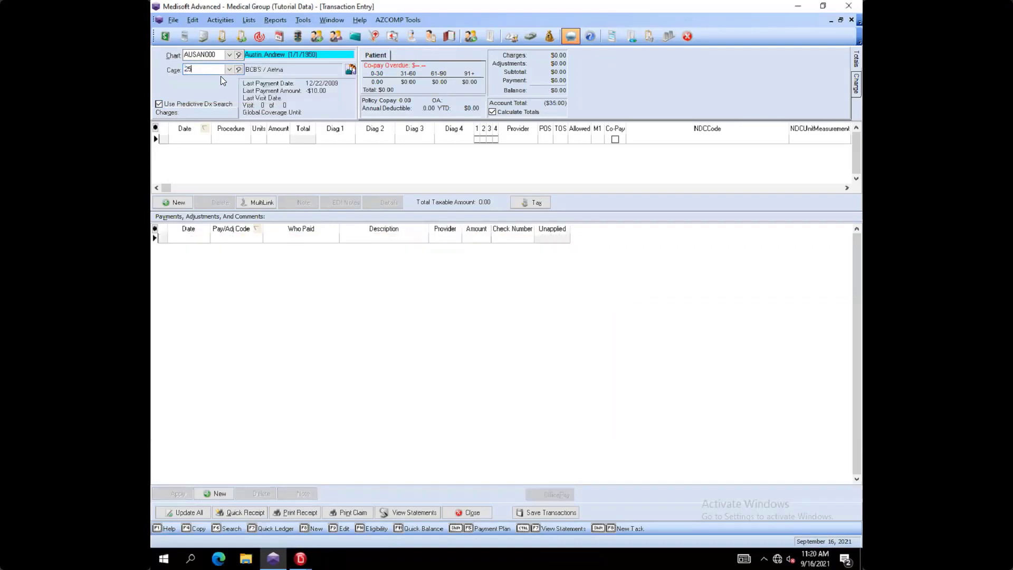
{"action": "right_click", "coordinate": [217, 75]}
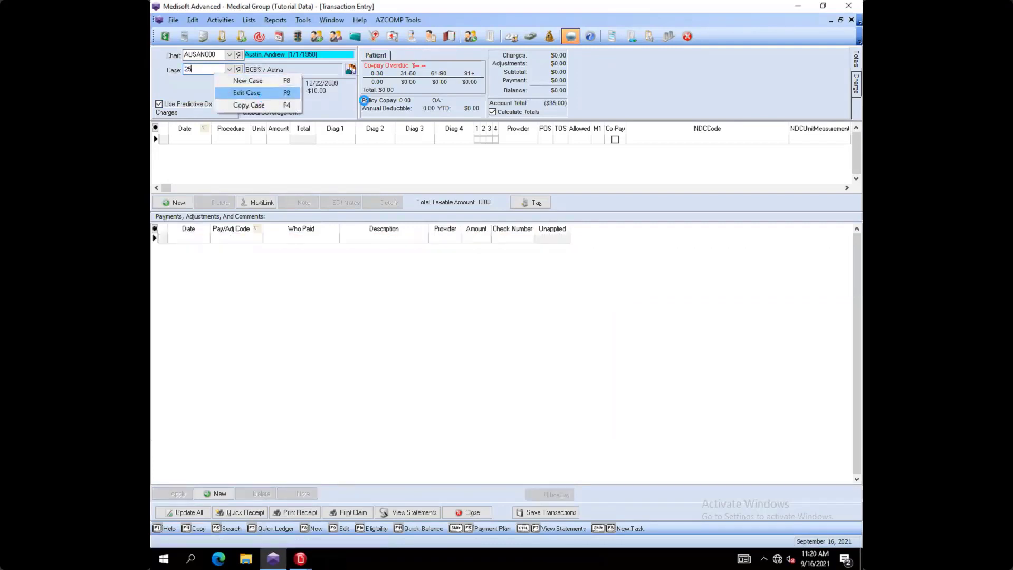
{"action": "left_click", "coordinate": [224, 90]}
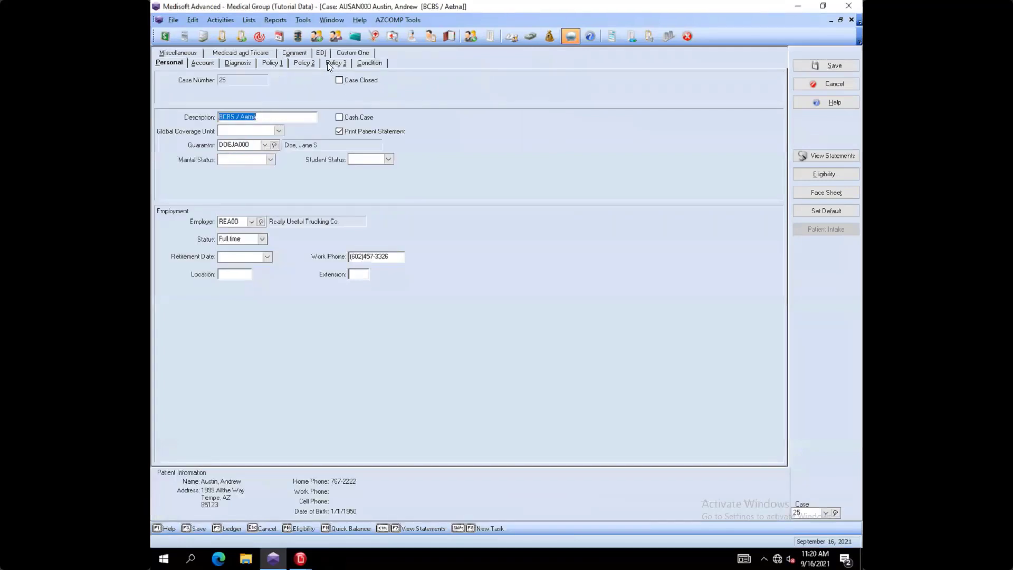
{"action": "left_click", "coordinate": [309, 63]}
{"action": "left_click", "coordinate": [263, 62]}
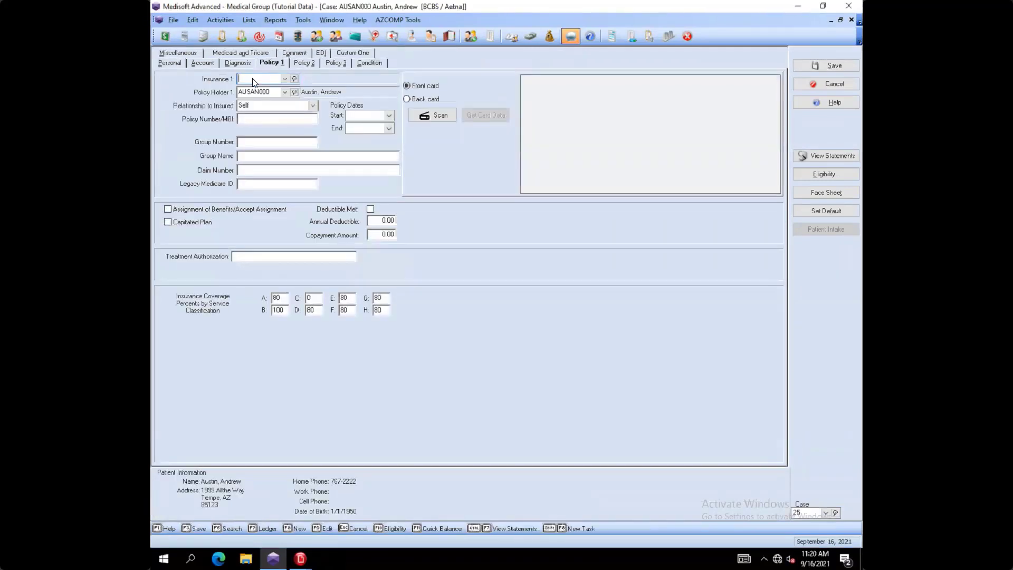
{"action": "left_click", "coordinate": [801, 84]}
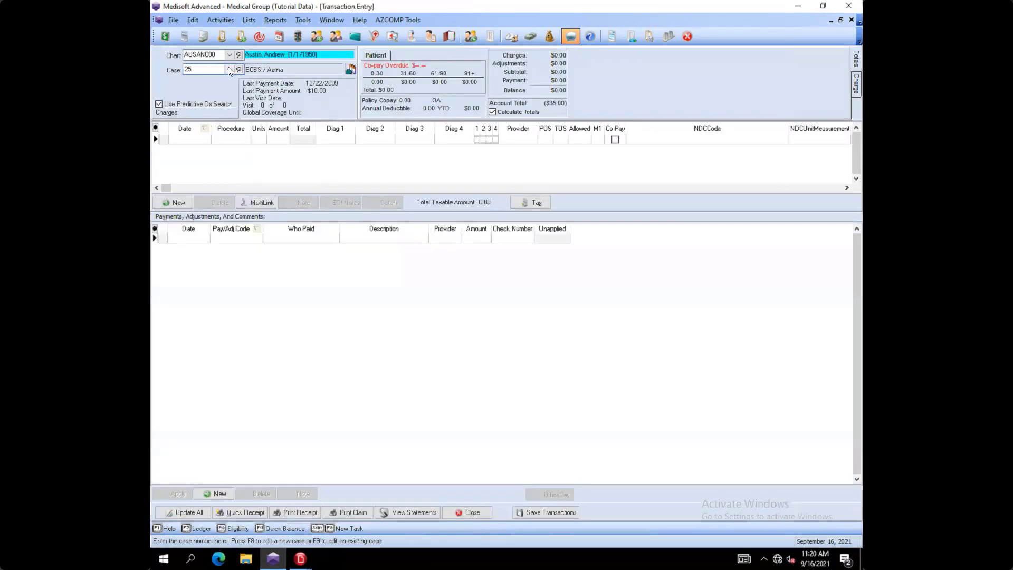
Step: Open the Annual Exam case for editing, examine its Policy 1, Policy 2 and Policy 3 insurance details, and leave without saving
{"action": "left_click", "coordinate": [229, 69]}
{"action": "left_click", "coordinate": [221, 99]}
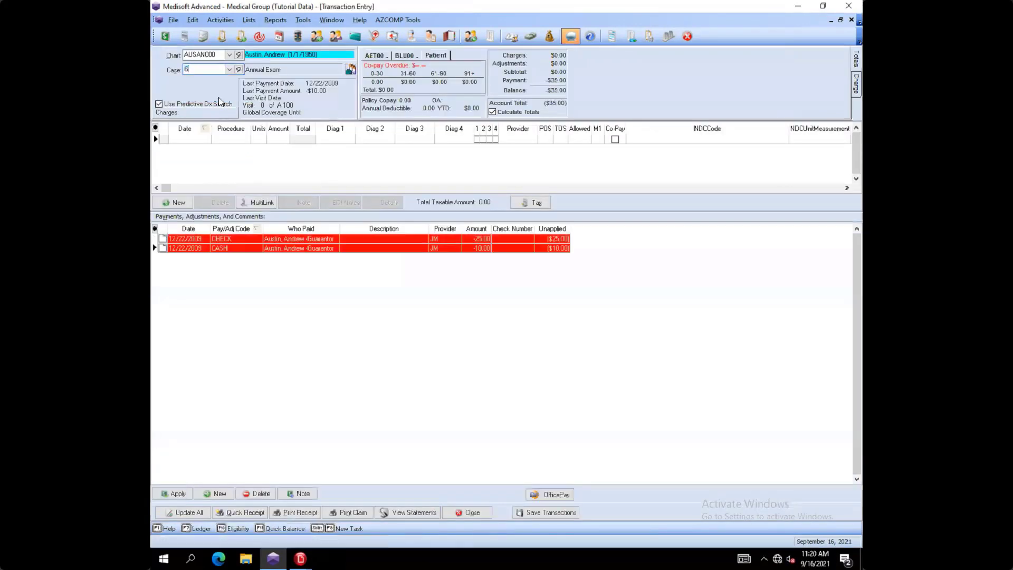
{"action": "right_click", "coordinate": [211, 71]}
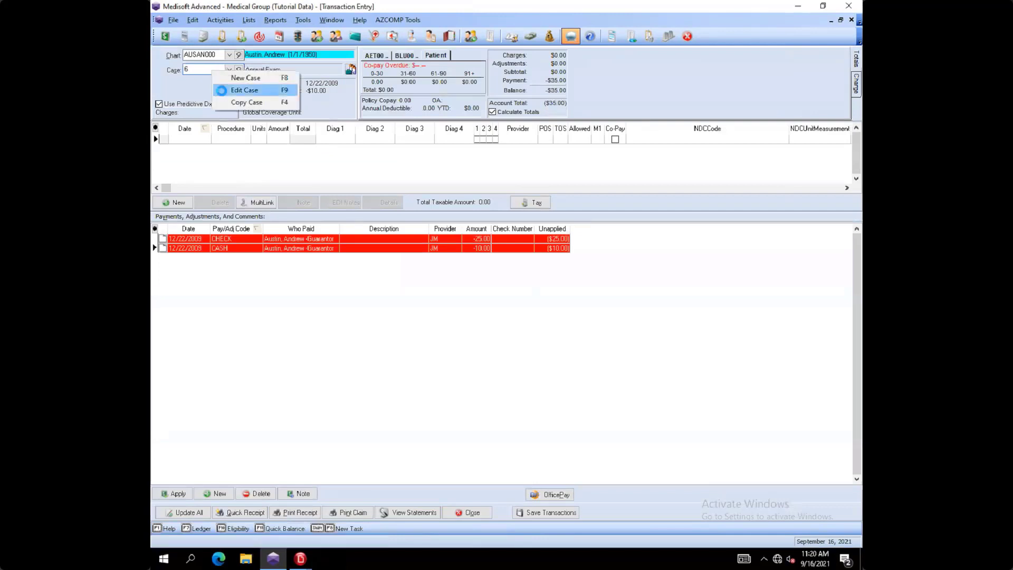
{"action": "left_click", "coordinate": [244, 91]}
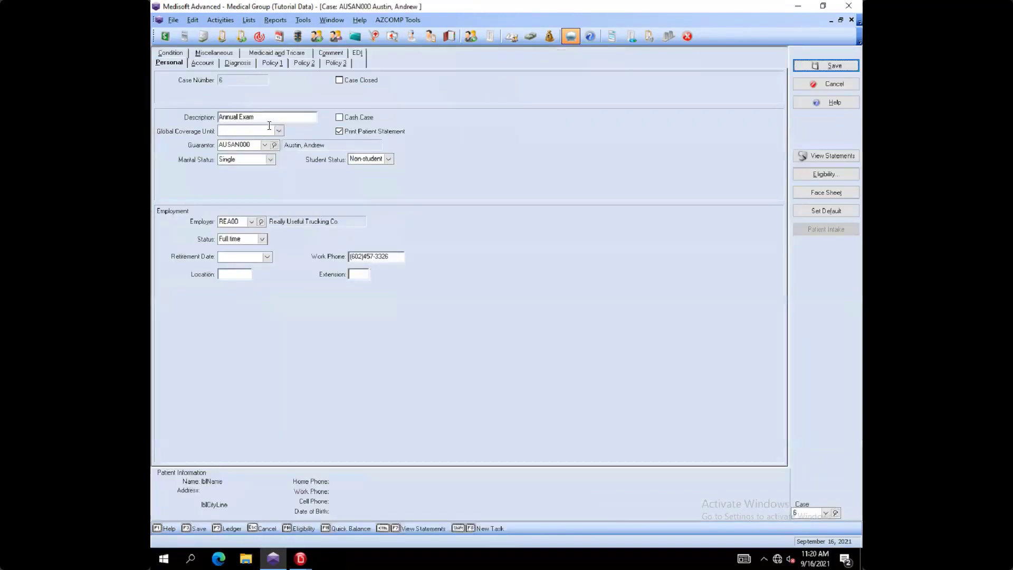
{"action": "left_click", "coordinate": [297, 62]}
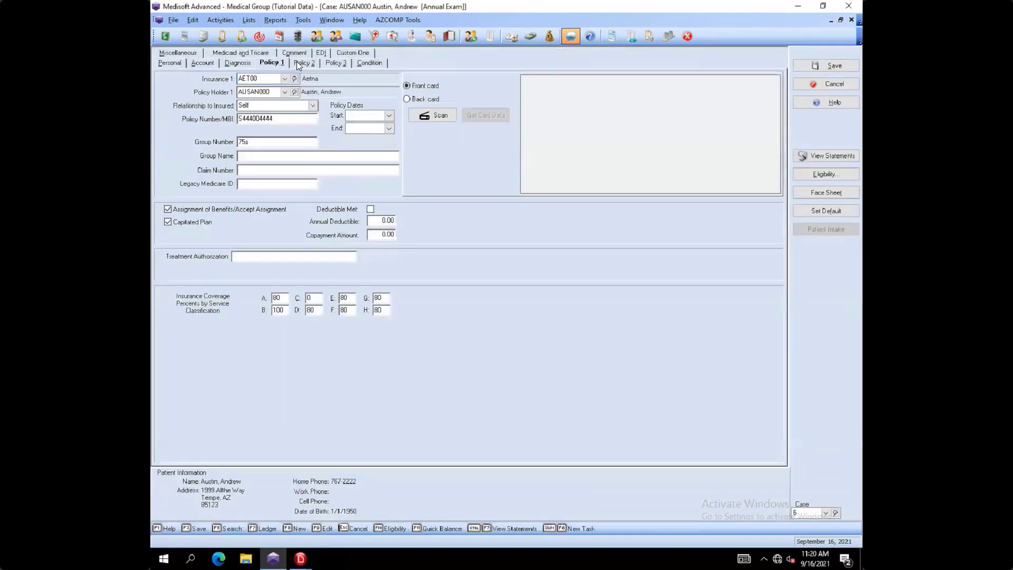
{"action": "left_click", "coordinate": [271, 63]}
{"action": "left_click", "coordinate": [306, 64]}
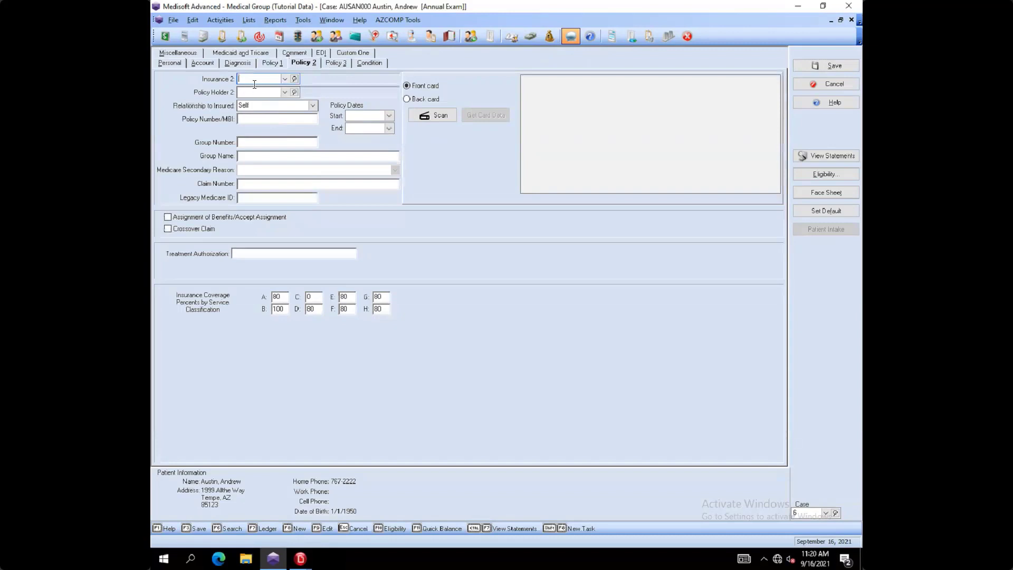
{"action": "left_click", "coordinate": [333, 62]}
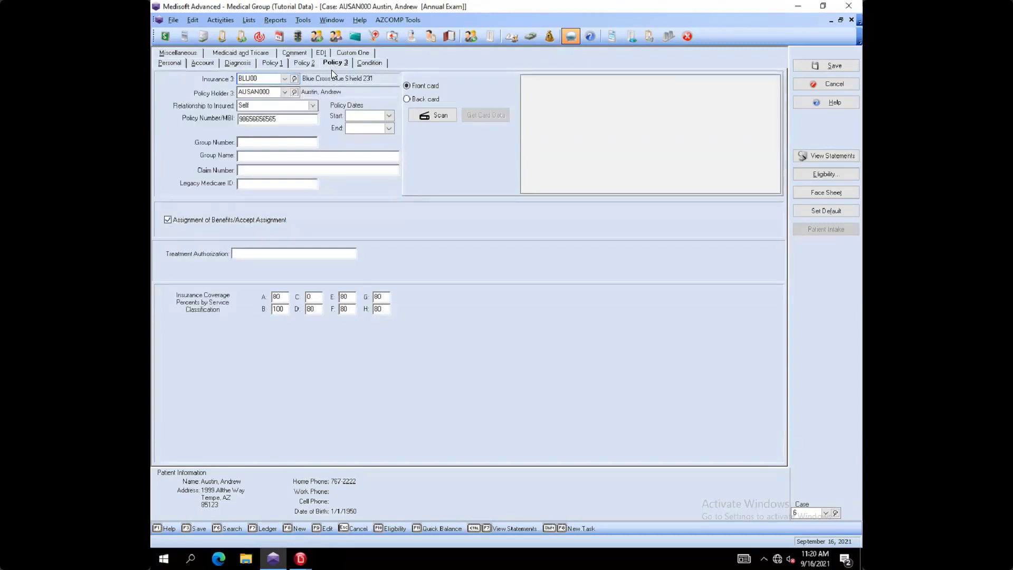
{"action": "left_click", "coordinate": [298, 63]}
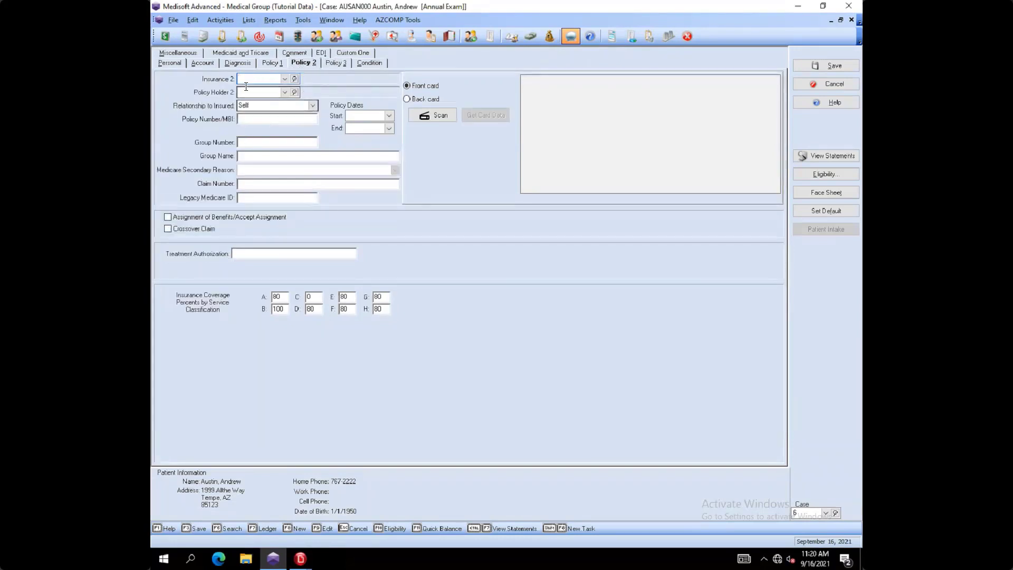
{"action": "left_click", "coordinate": [831, 85]}
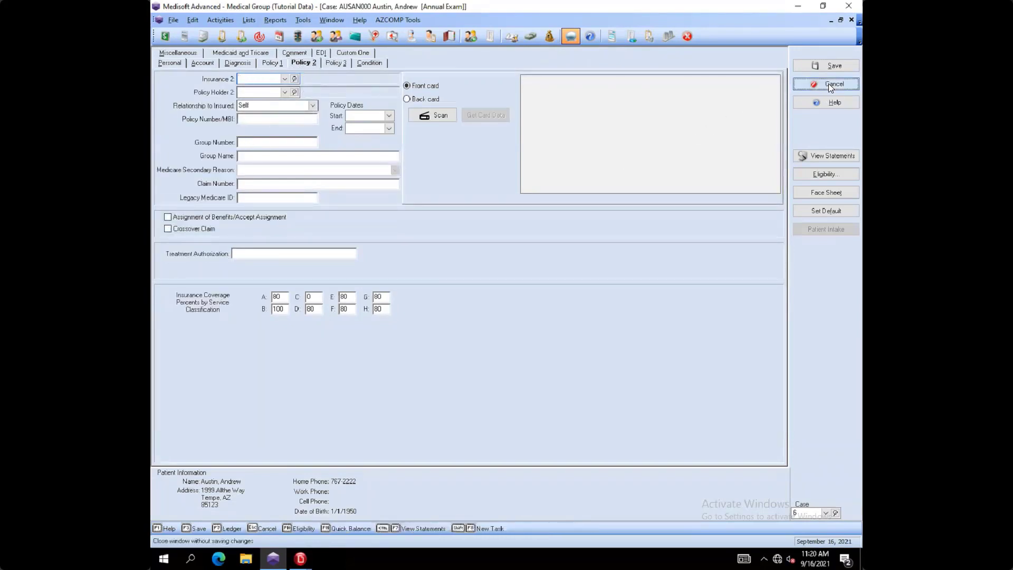
{"action": "left_click", "coordinate": [829, 84]}
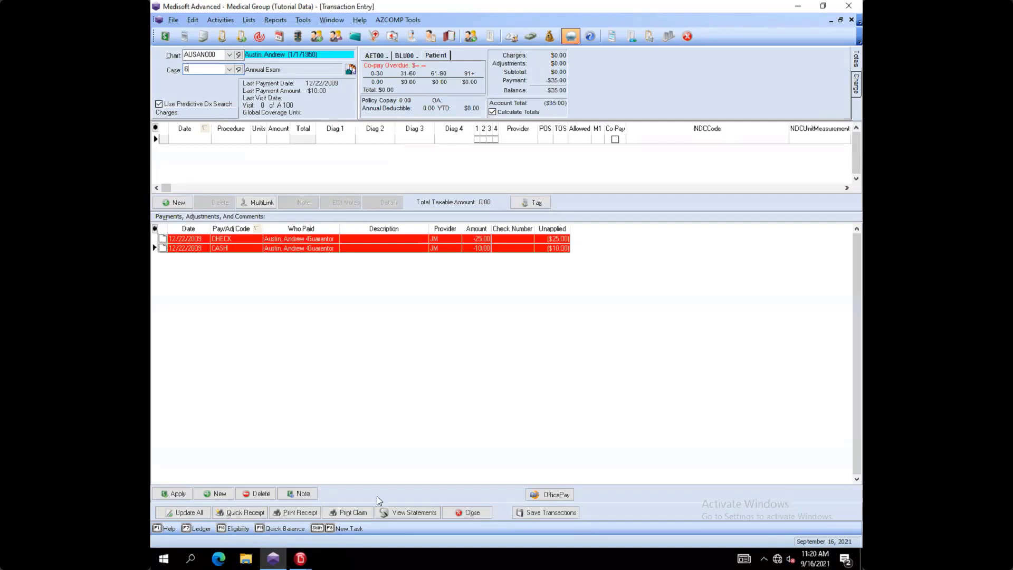
Step: Try to close Transaction Entry, dismiss the case note, and close the extra Medisoft Reports window showing all folders
{"action": "left_click", "coordinate": [470, 518]}
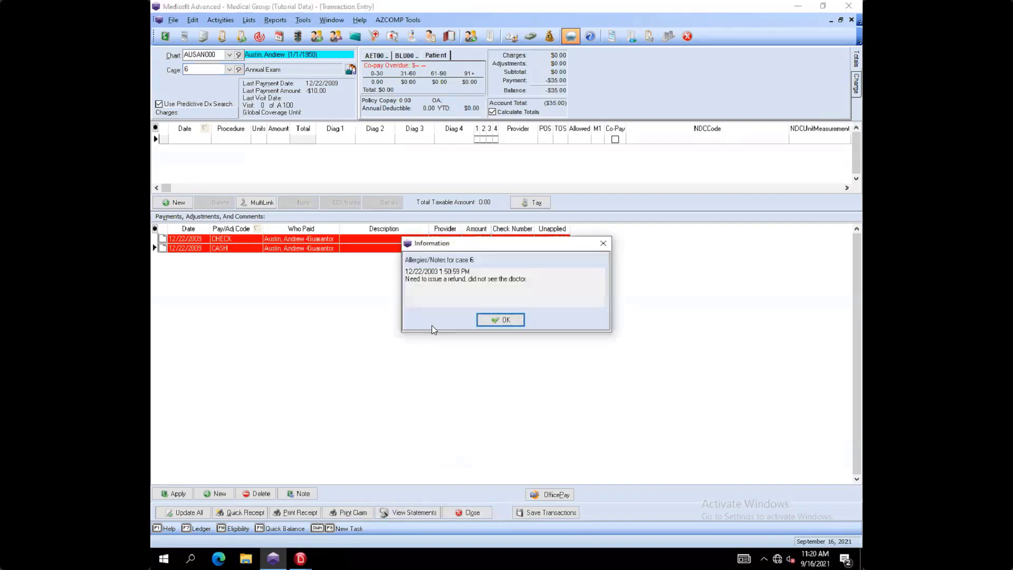
{"action": "left_click", "coordinate": [492, 322]}
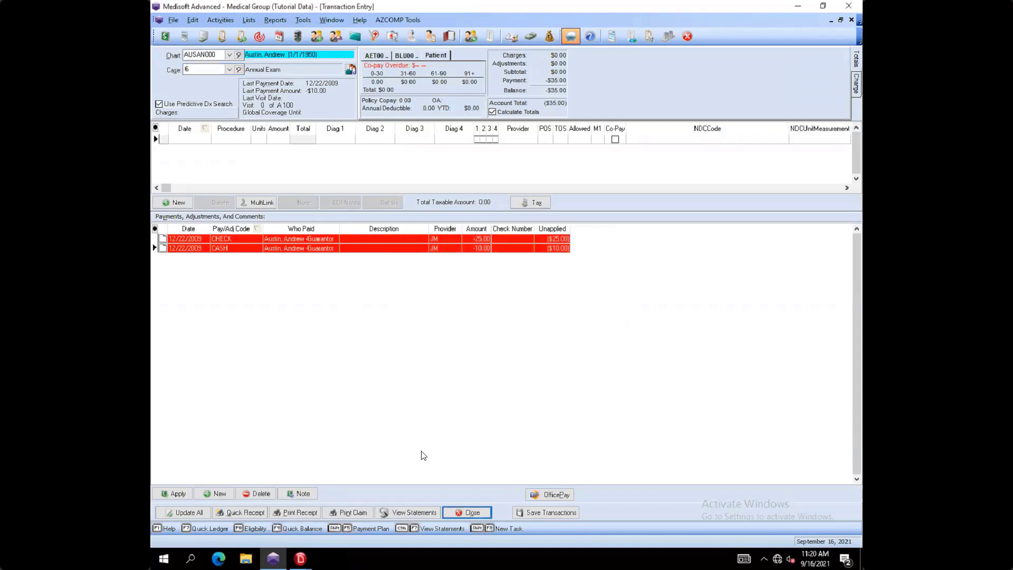
{"action": "left_click", "coordinate": [468, 508]}
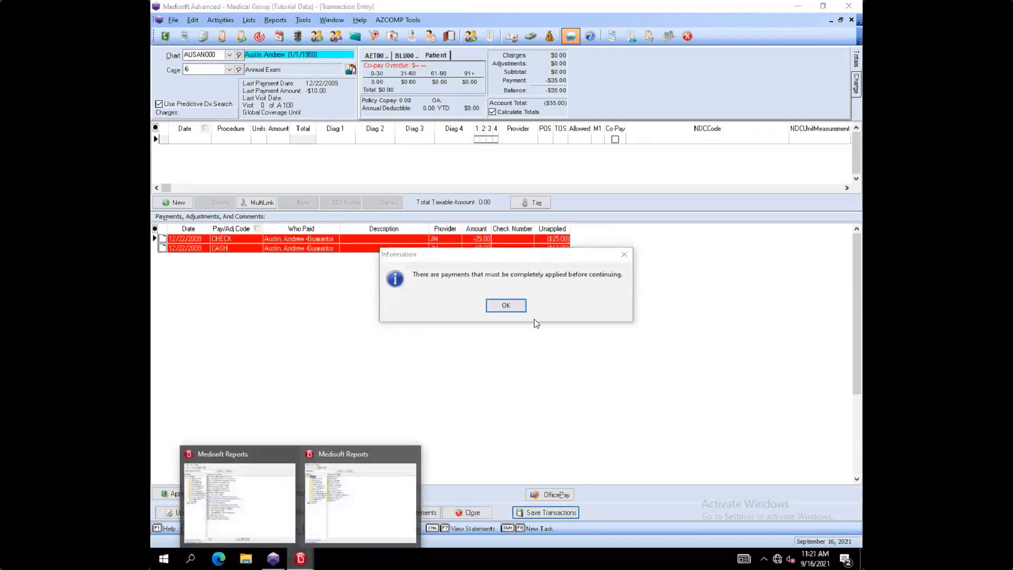
{"action": "left_click", "coordinate": [376, 500]}
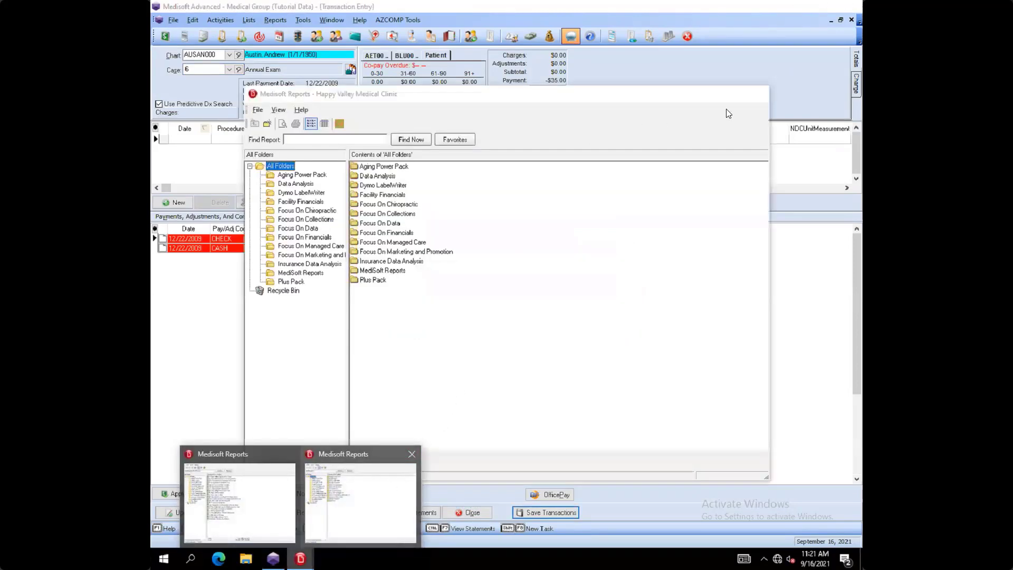
{"action": "left_click", "coordinate": [756, 96]}
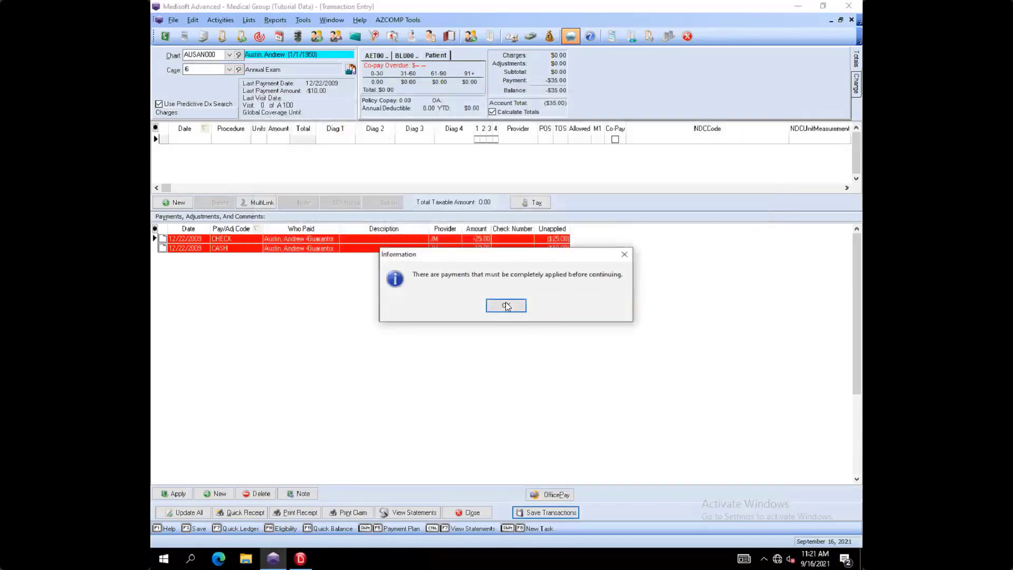
Step: Dismiss the unapplied payments notice and try again to close Transaction Entry
{"action": "left_click", "coordinate": [507, 306]}
{"action": "left_click", "coordinate": [466, 513]}
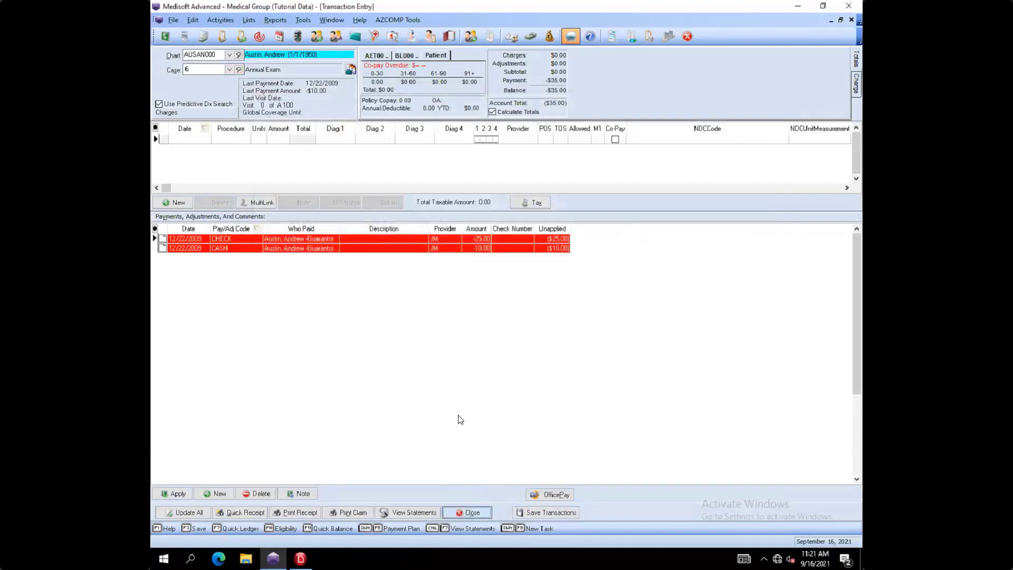
{"action": "left_click", "coordinate": [508, 306]}
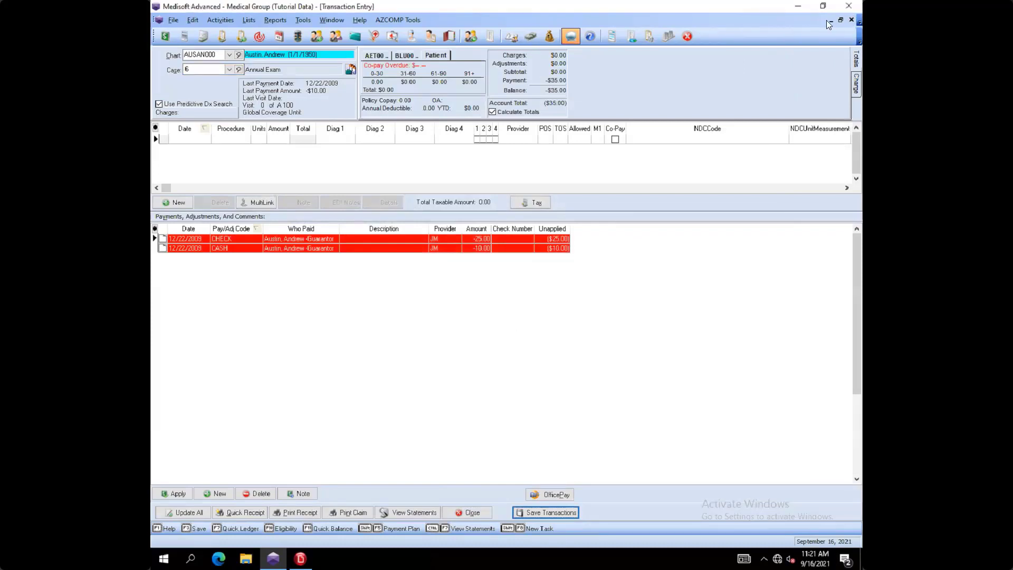
{"action": "left_click", "coordinate": [852, 20]}
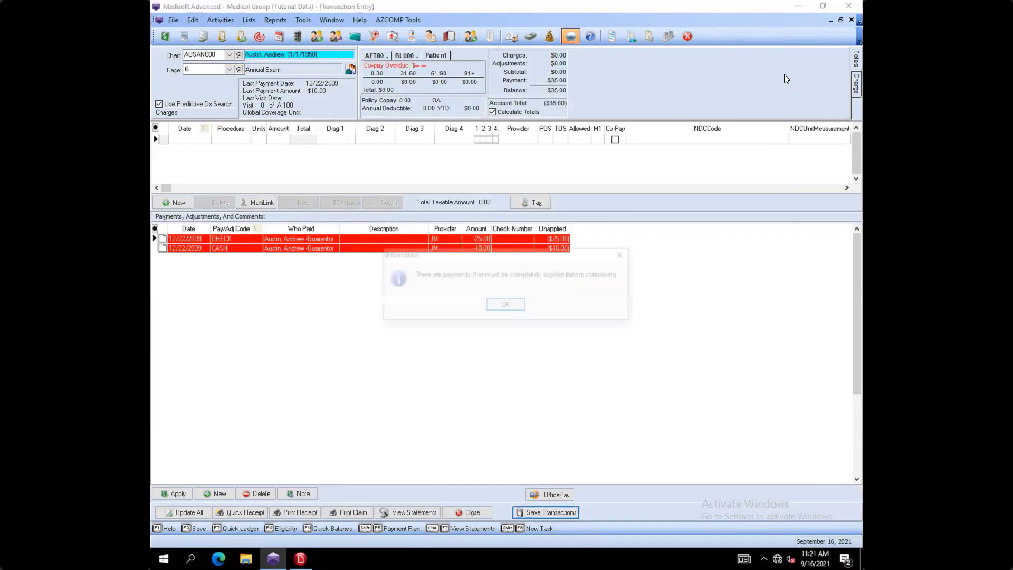
{"action": "left_click", "coordinate": [507, 307]}
Step: Turn off the requirement to completely apply payments in the Data Entry program options, and close Transaction Entry without applying the payments
{"action": "left_click", "coordinate": [174, 20]}
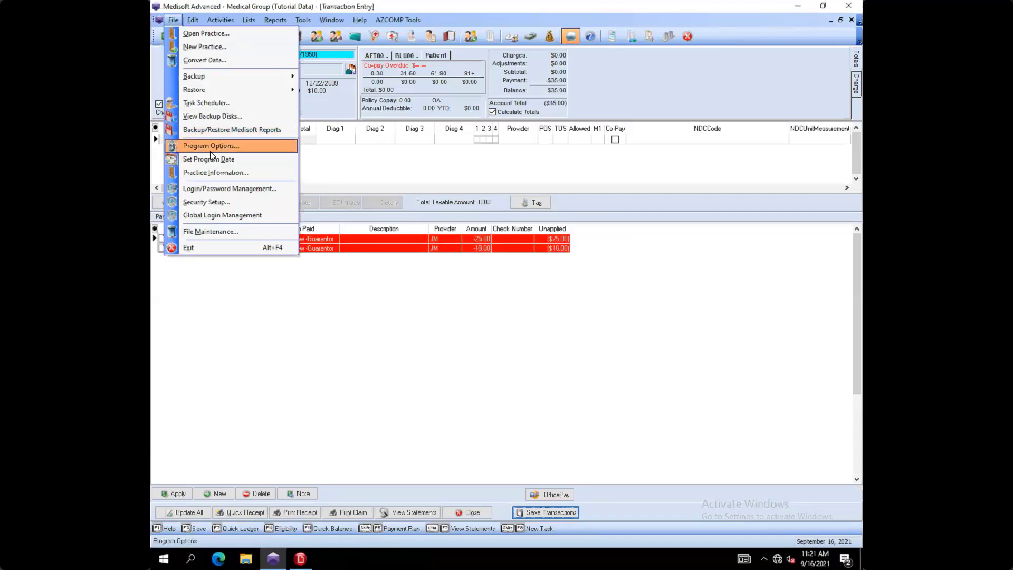
{"action": "left_click", "coordinate": [181, 145]}
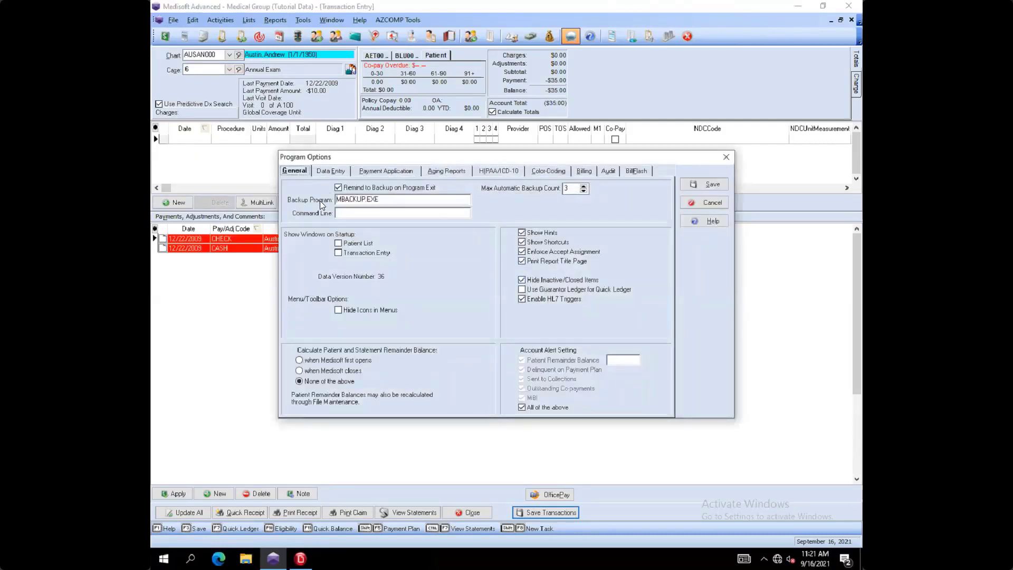
{"action": "left_click", "coordinate": [331, 171]}
{"action": "left_click", "coordinate": [704, 182]}
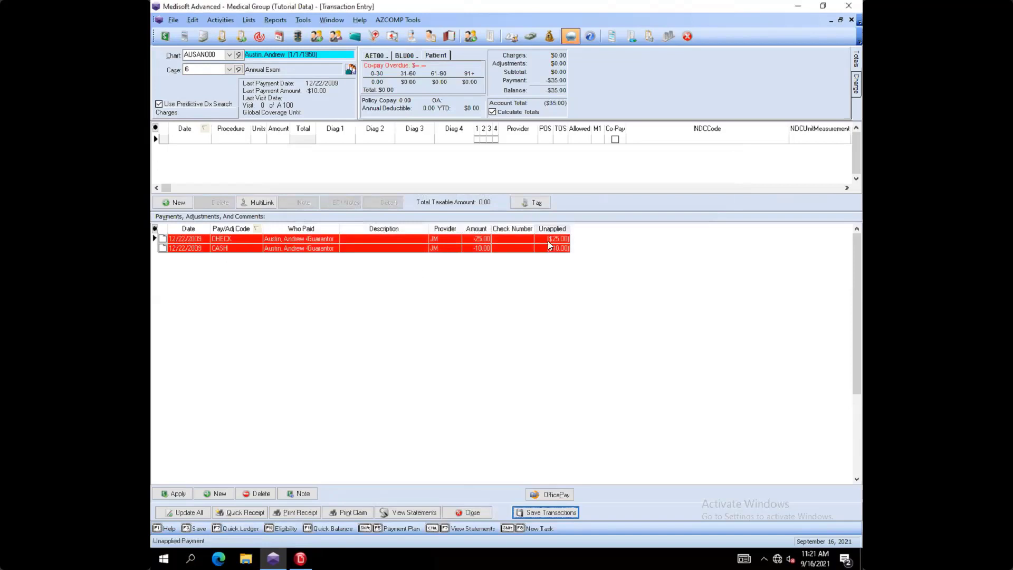
{"action": "left_click", "coordinate": [470, 511]}
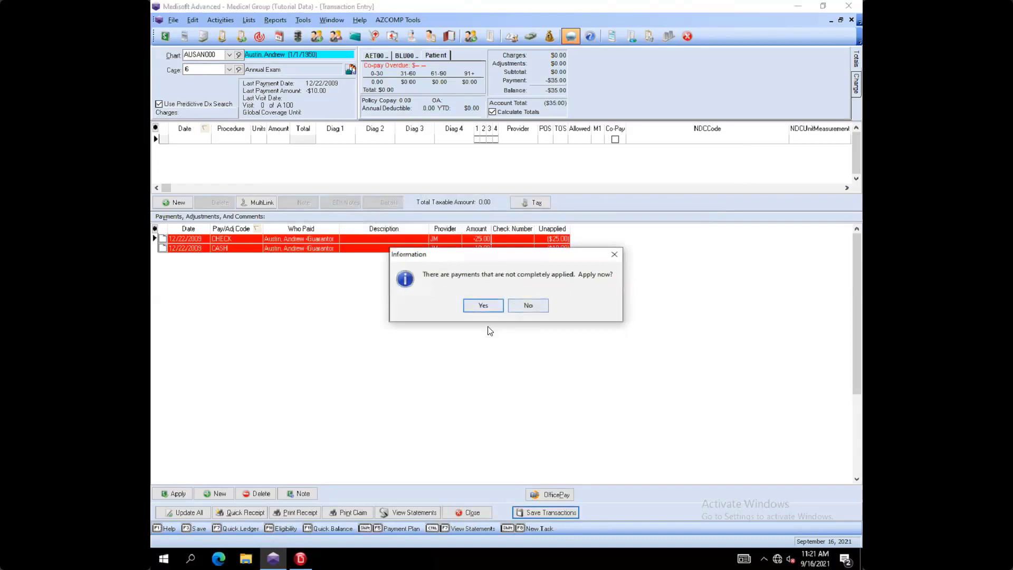
{"action": "left_click", "coordinate": [527, 305]}
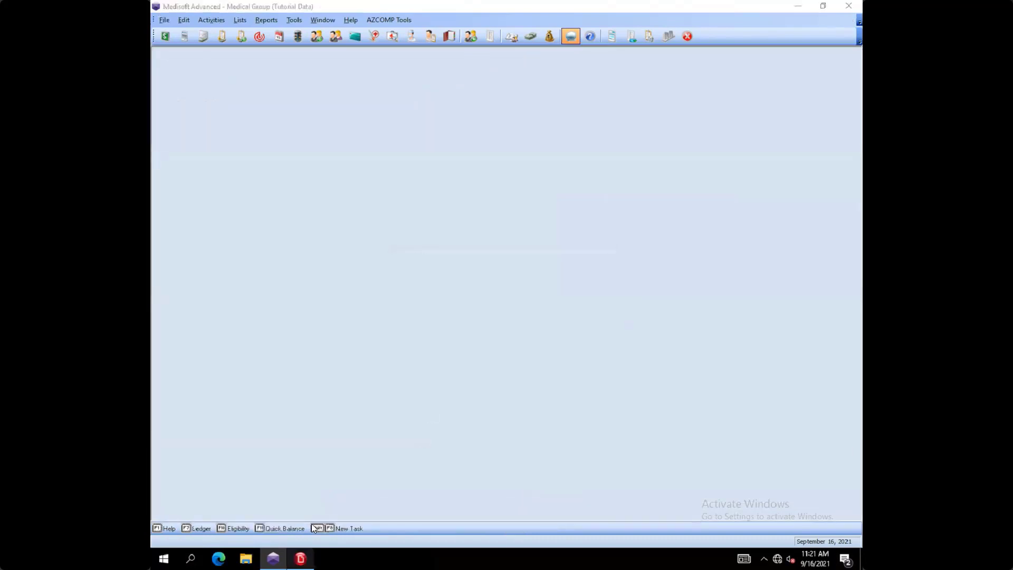
Step: Return to the Data Analysis report preview, review its results, and close both the preview and the Medisoft Reports window
{"action": "left_click", "coordinate": [300, 559]}
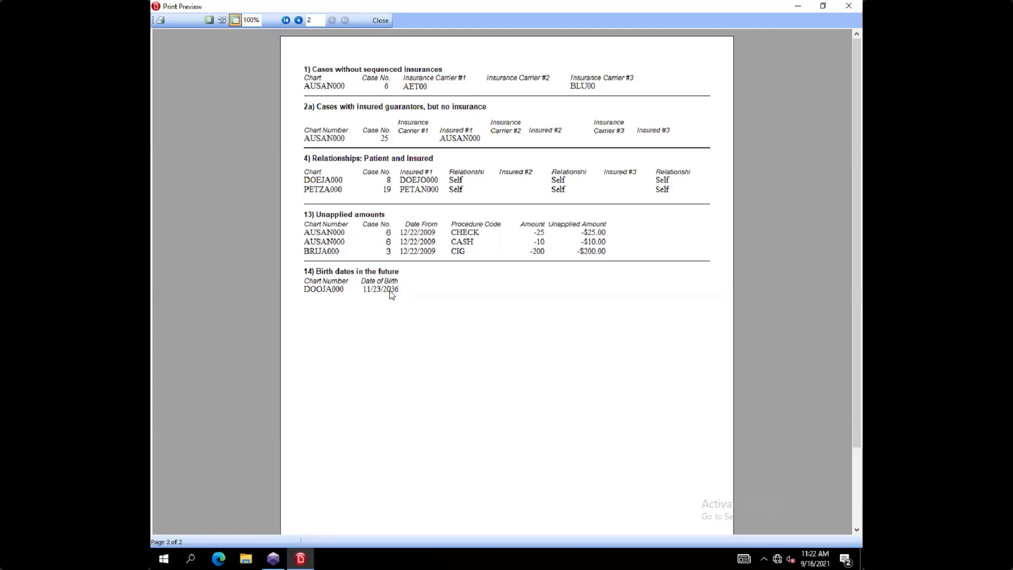
{"action": "left_click", "coordinate": [381, 20]}
{"action": "left_click", "coordinate": [520, 328]}
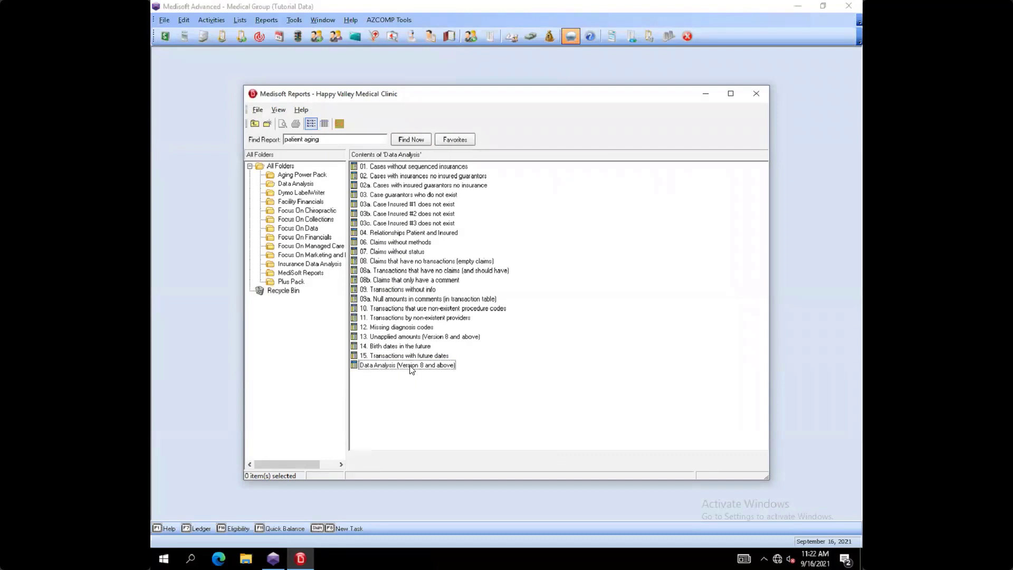
{"action": "left_click", "coordinate": [754, 91]}
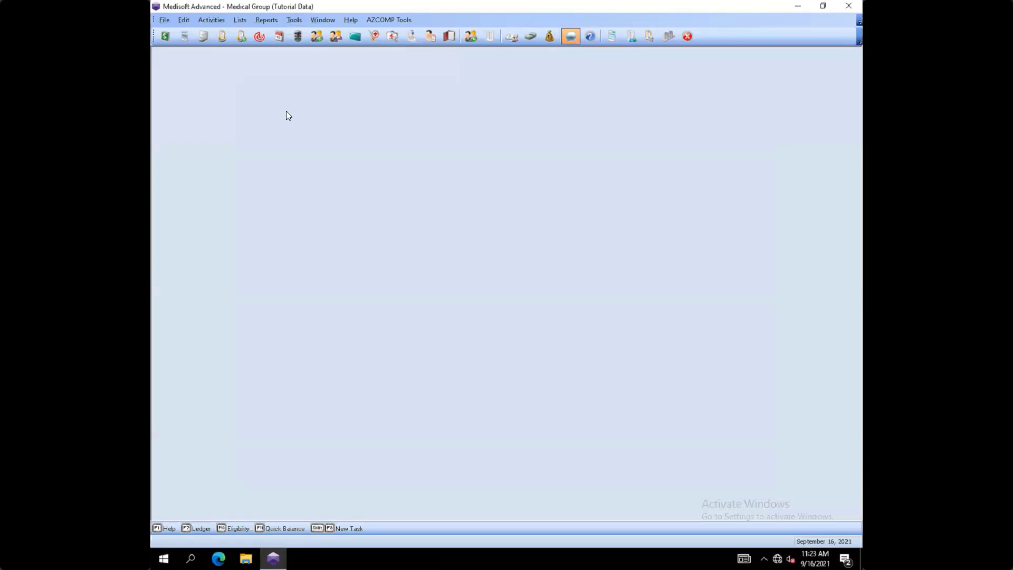
Step: Open the Write Off Utility and set the cut off date to 12/31/2019
{"action": "left_click", "coordinate": [296, 20]}
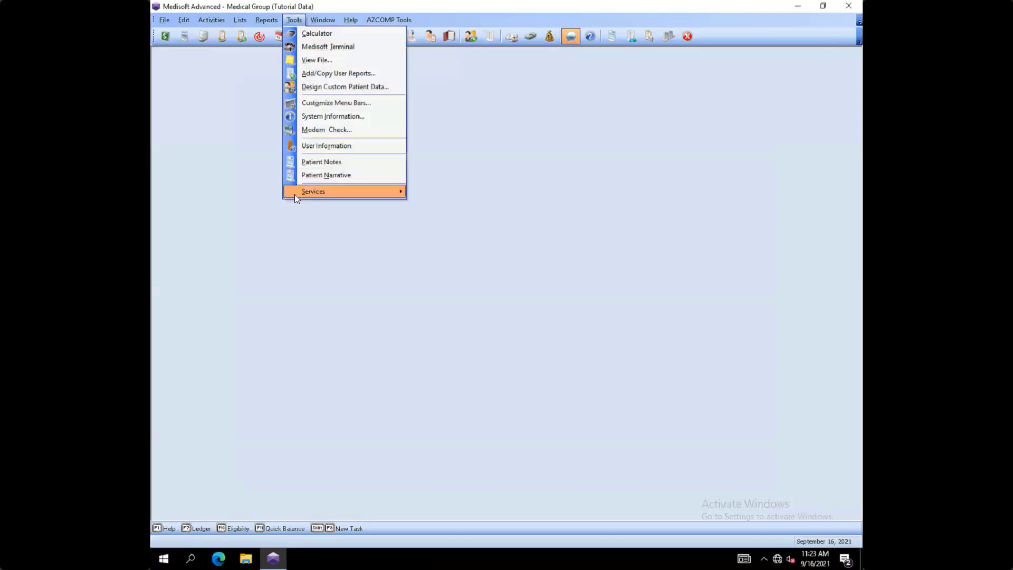
{"action": "mouse_move", "coordinate": [295, 194]}
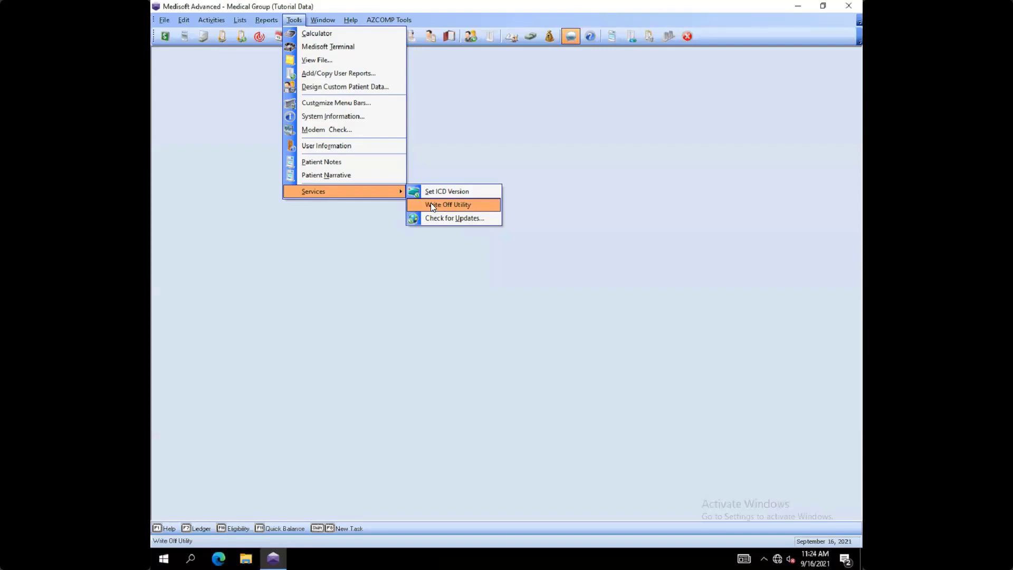
{"action": "left_click", "coordinate": [466, 205]}
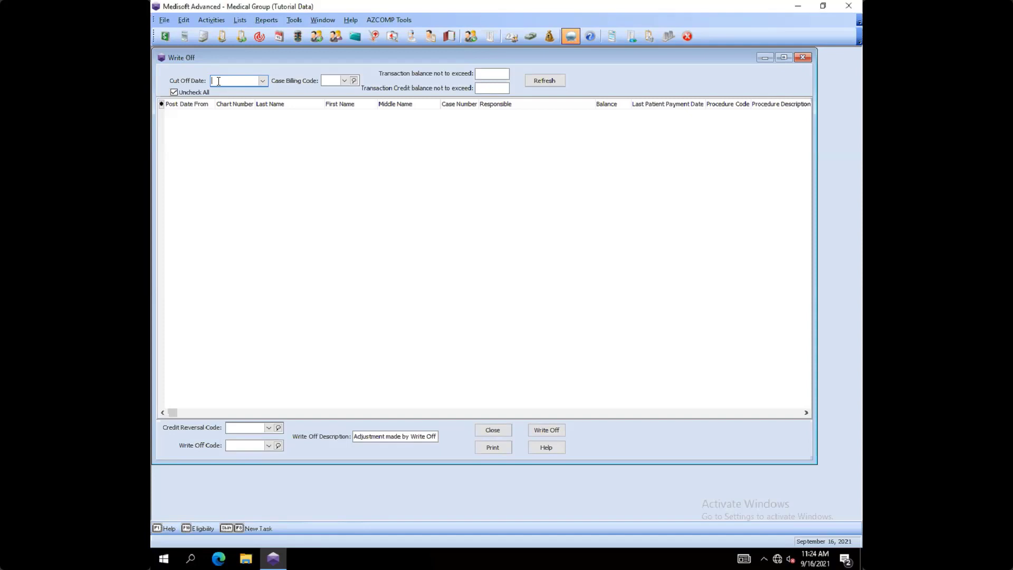
{"action": "type", "text": "12/31/2019"}
Step: Set the write-off filter's case billing code to C (Cash Patient)
{"action": "left_click", "coordinate": [345, 81]}
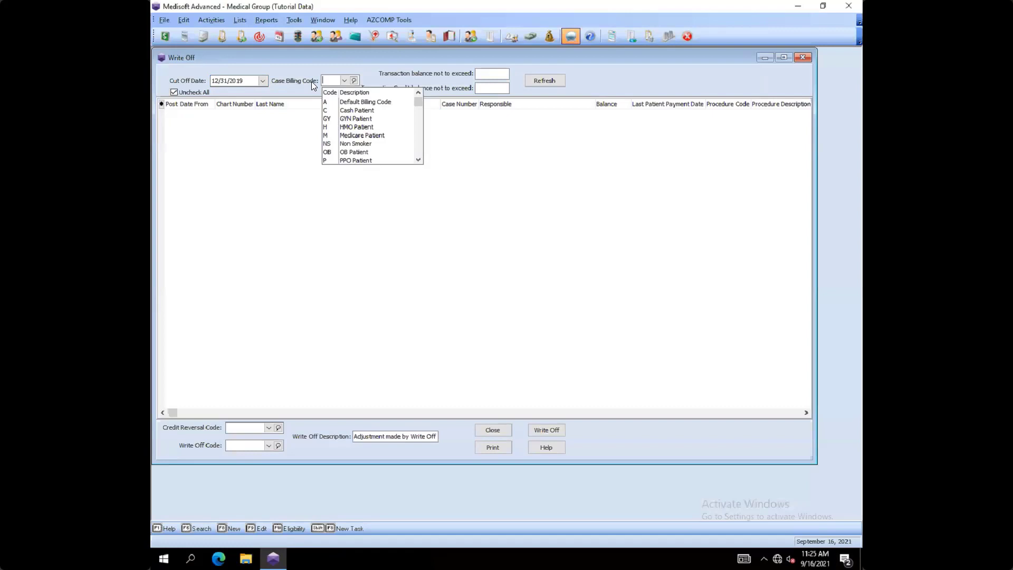
{"action": "left_click", "coordinate": [358, 111]}
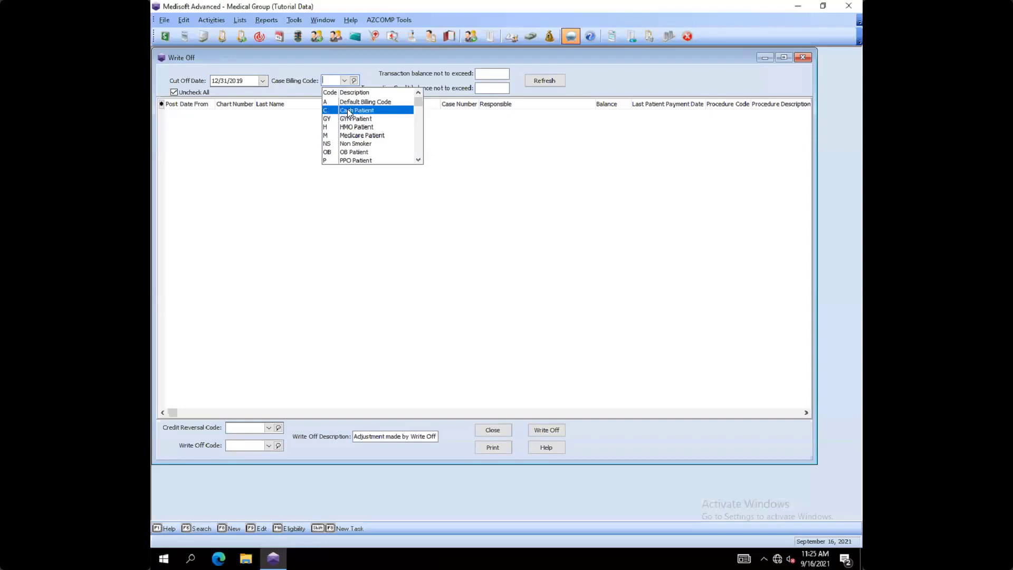
{"action": "left_click", "coordinate": [347, 109]}
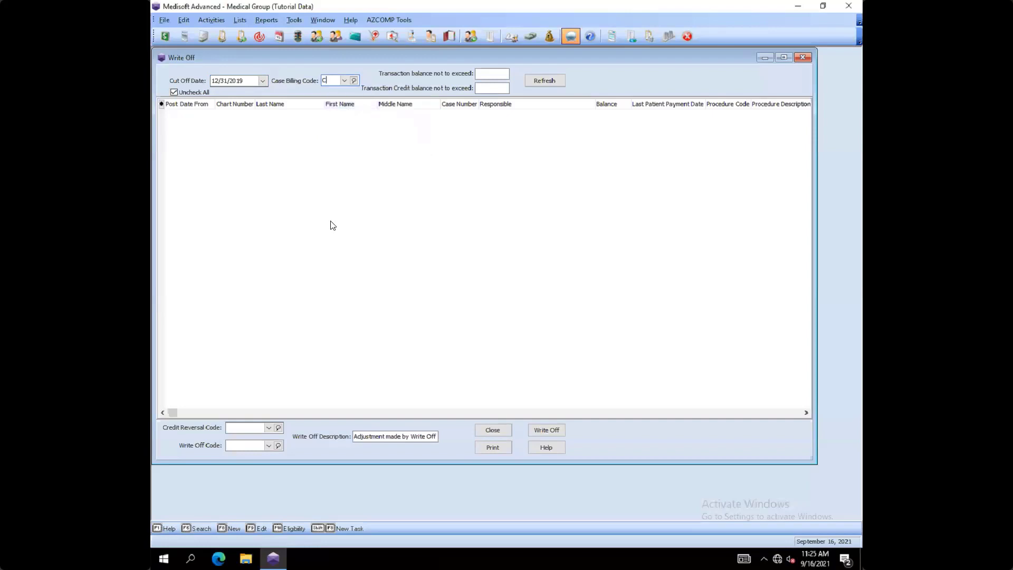
Step: Try the Cash Patient billing code in the Broken Hand case's account details, leave without saving, and close the patient list
{"action": "left_click", "coordinate": [335, 37]}
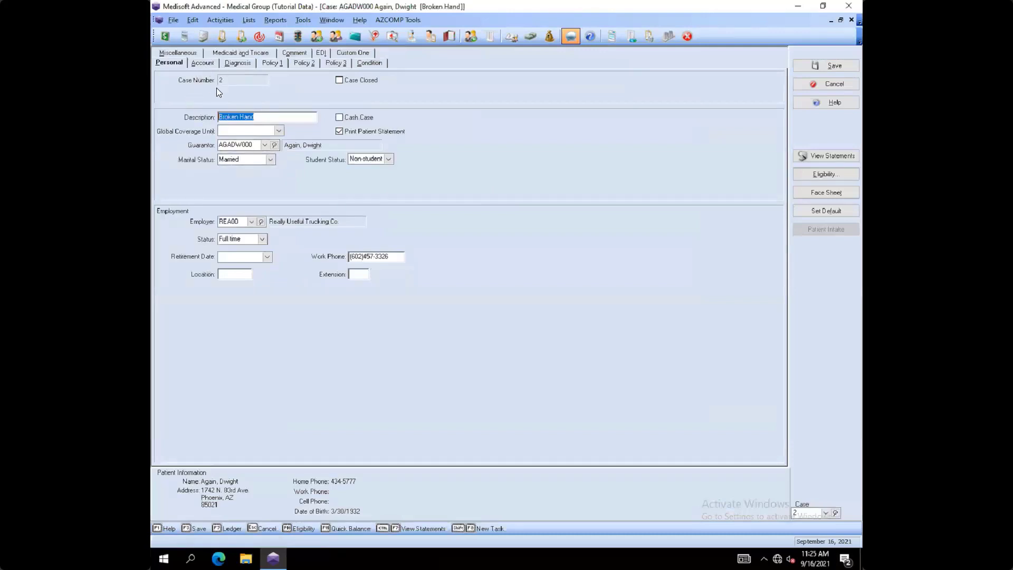
{"action": "left_click", "coordinate": [209, 64]}
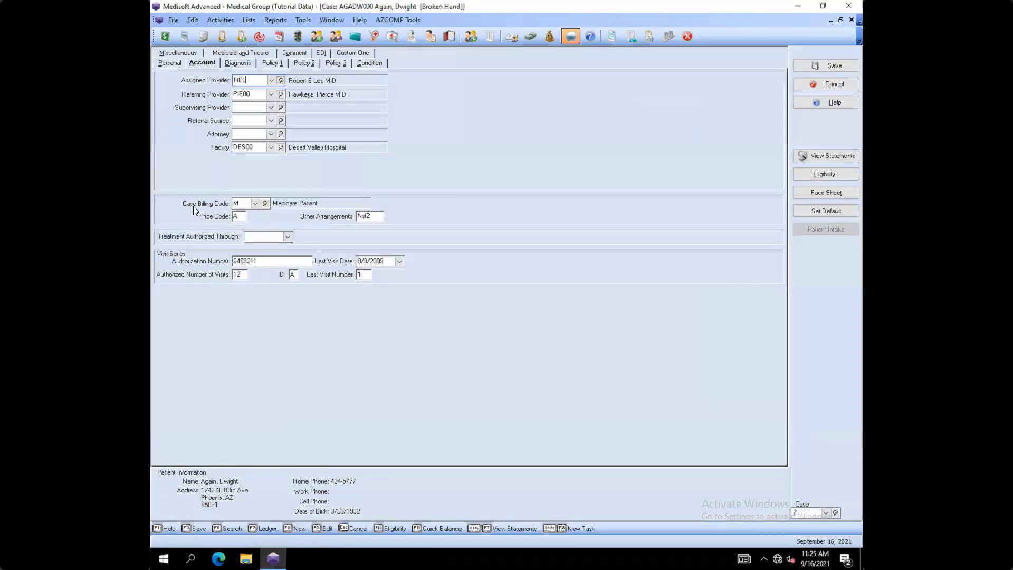
{"action": "left_click", "coordinate": [255, 204]}
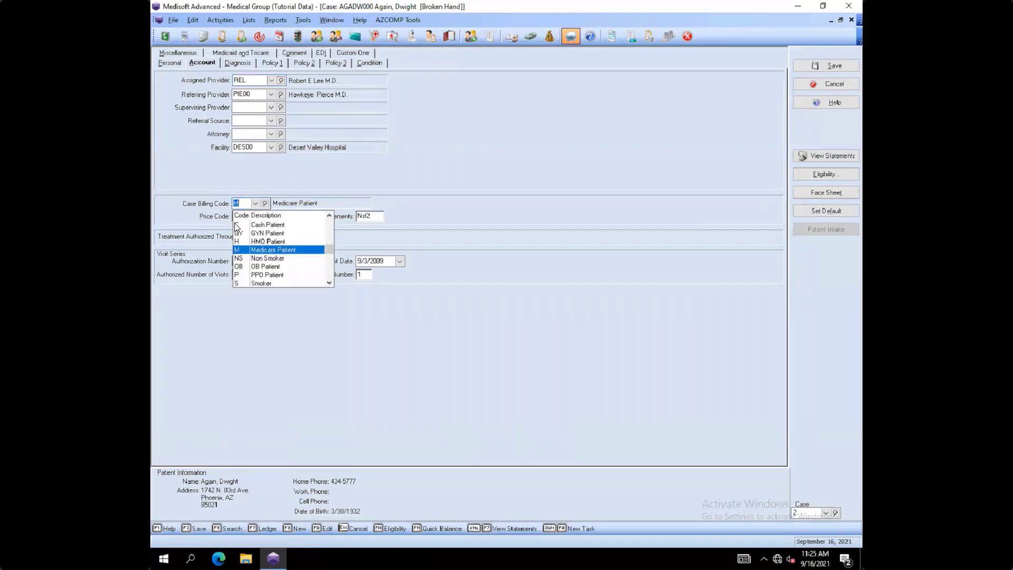
{"action": "left_click", "coordinate": [269, 225]}
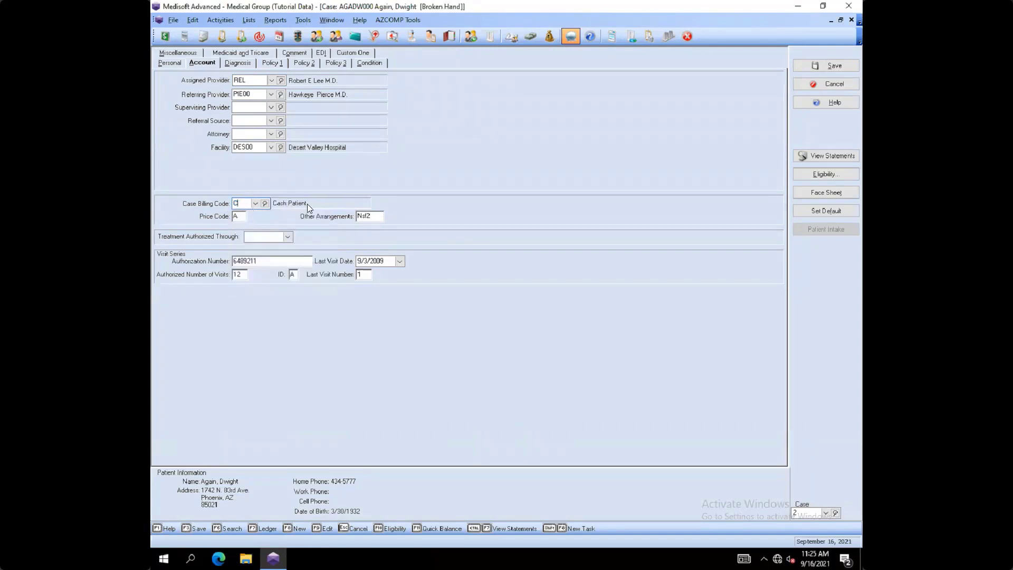
{"action": "left_click", "coordinate": [836, 85]}
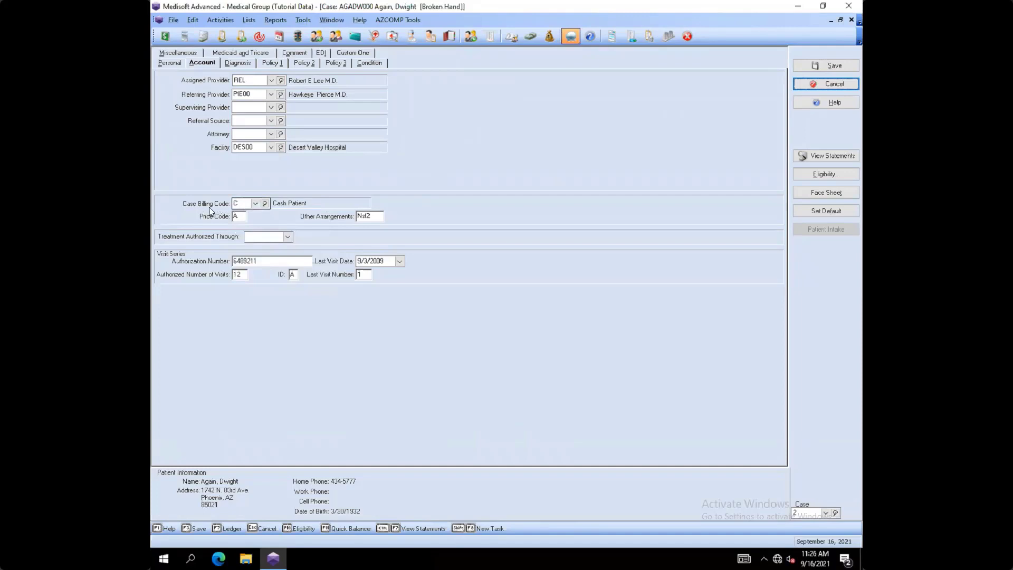
{"action": "left_click", "coordinate": [830, 82]}
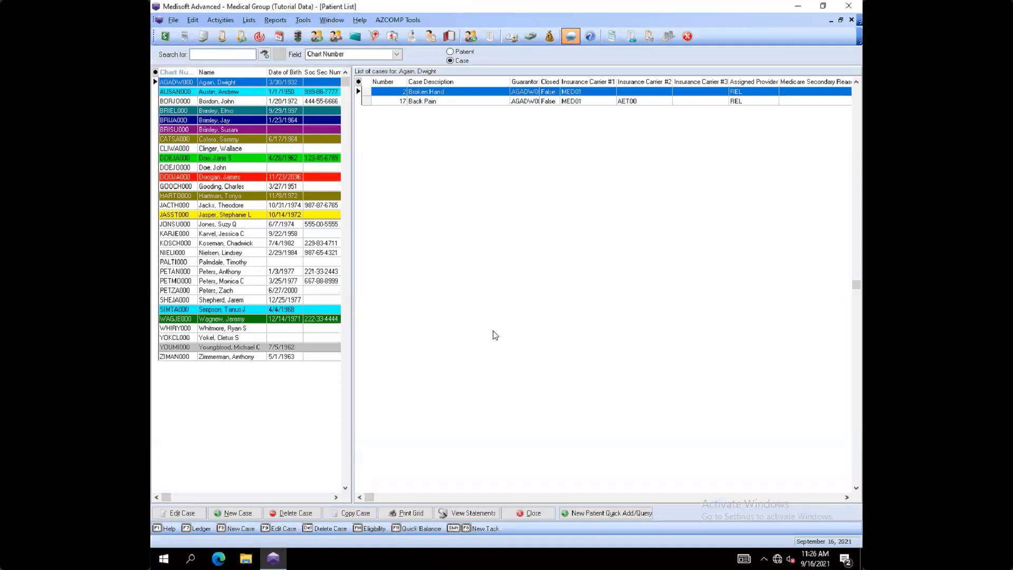
{"action": "left_click", "coordinate": [530, 513]}
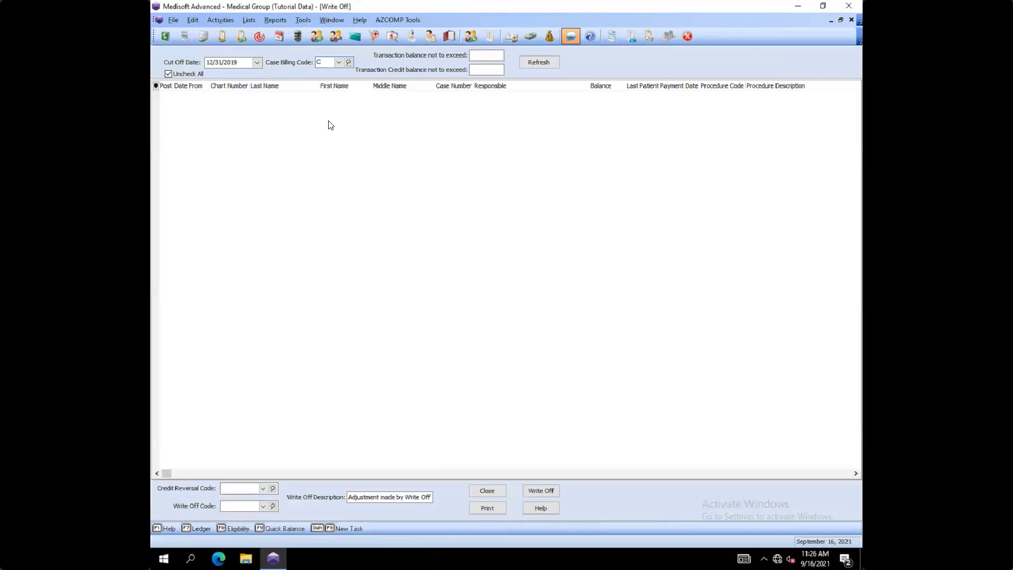
Step: Clear the case billing code from the write-off filters
{"action": "left_click", "coordinate": [338, 62]}
{"action": "key", "text": "BackSpace"}
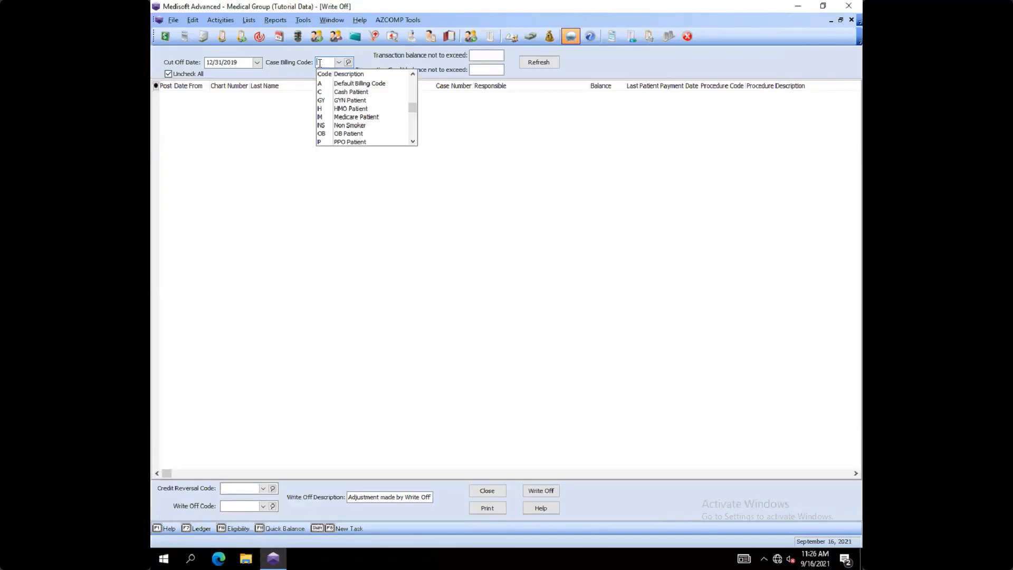
{"action": "left_click", "coordinate": [290, 131]}
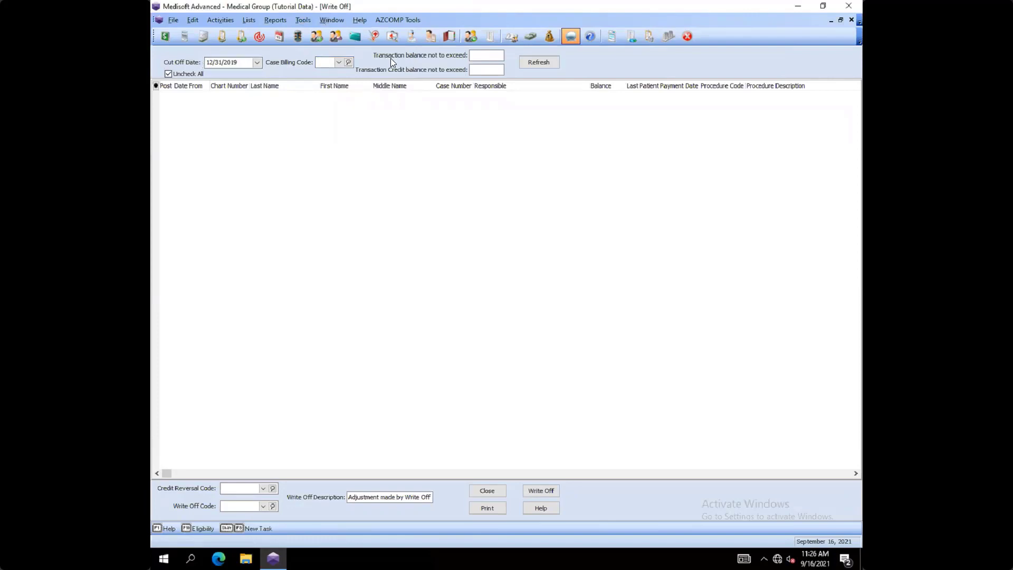
Step: Try a transaction balance limit of 100 in the write-off filters and clear it again
{"action": "left_click", "coordinate": [476, 53]}
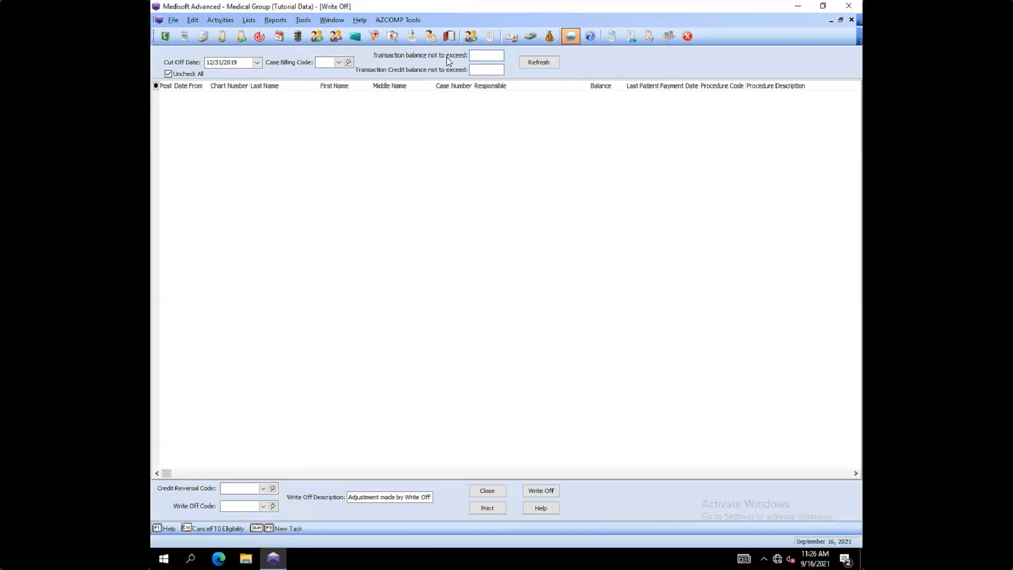
{"action": "type", "text": "100"}
{"action": "left_click_drag", "start_coordinate": [478, 55], "coordinate": [474, 55]}
{"action": "left_click_drag", "start_coordinate": [483, 54], "coordinate": [472, 58]}
Step: Refresh the write-off transaction list without balance limits and uncheck all of the listed transactions
{"action": "left_click", "coordinate": [482, 73]}
{"action": "left_click", "coordinate": [536, 62]}
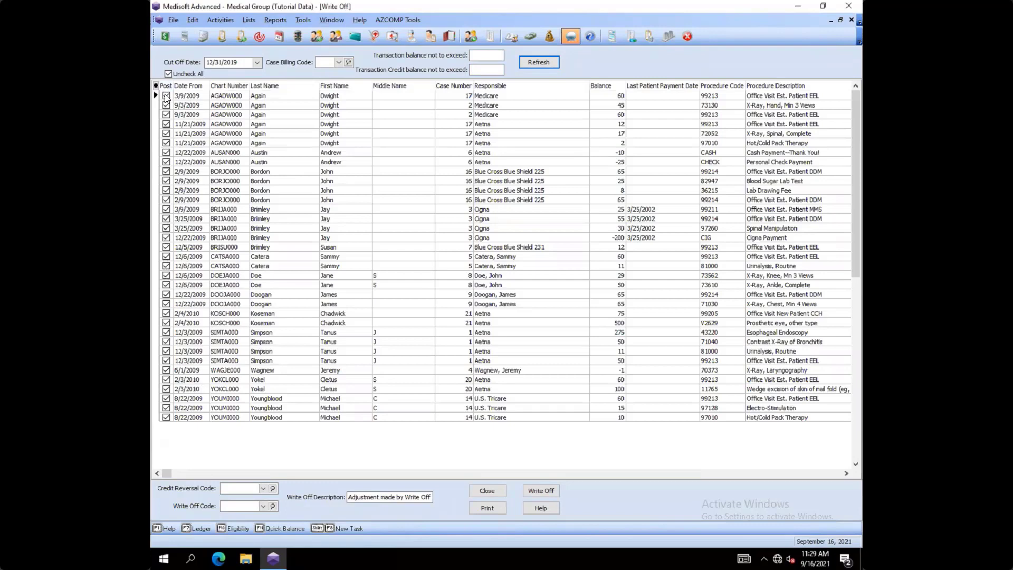
{"action": "left_click", "coordinate": [168, 74]}
{"action": "left_click", "coordinate": [169, 74]}
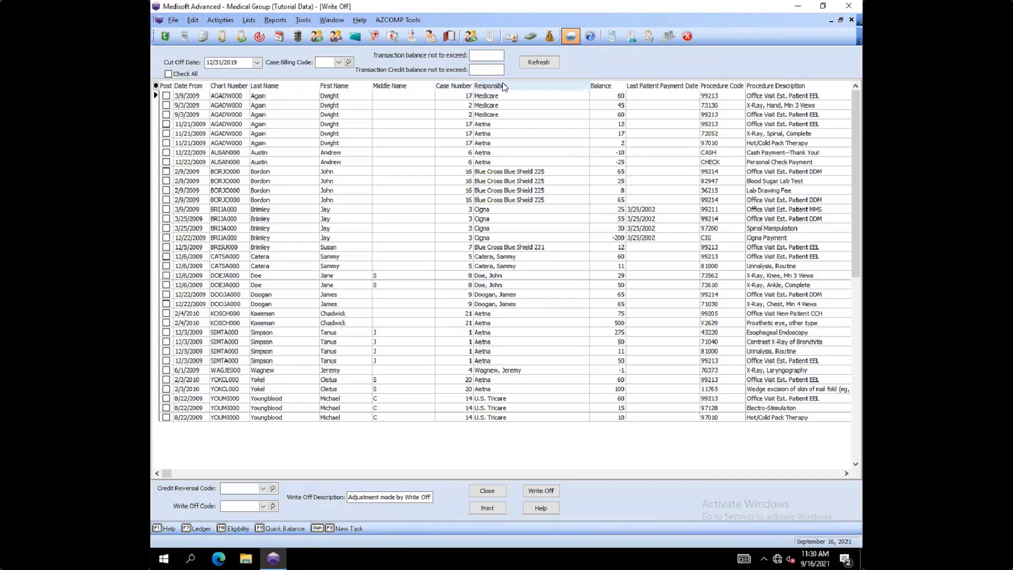
Step: Try the Responsible column ahead of Case Number, restore that order, and move Procedure Code ahead of Last Patient Payment Date
{"action": "left_click_drag", "start_coordinate": [502, 83], "coordinate": [453, 93]}
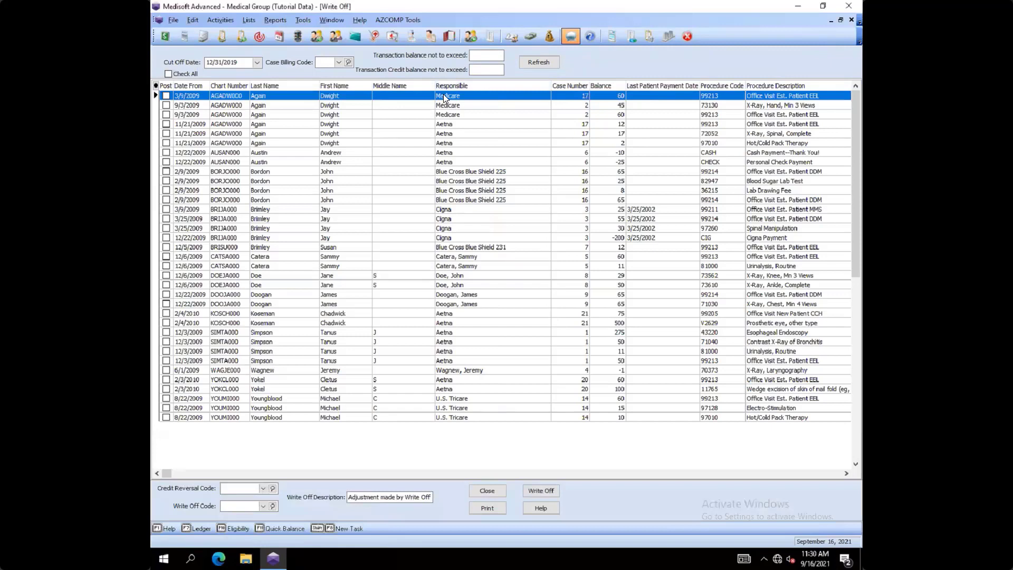
{"action": "left_click_drag", "start_coordinate": [569, 87], "coordinate": [481, 95]}
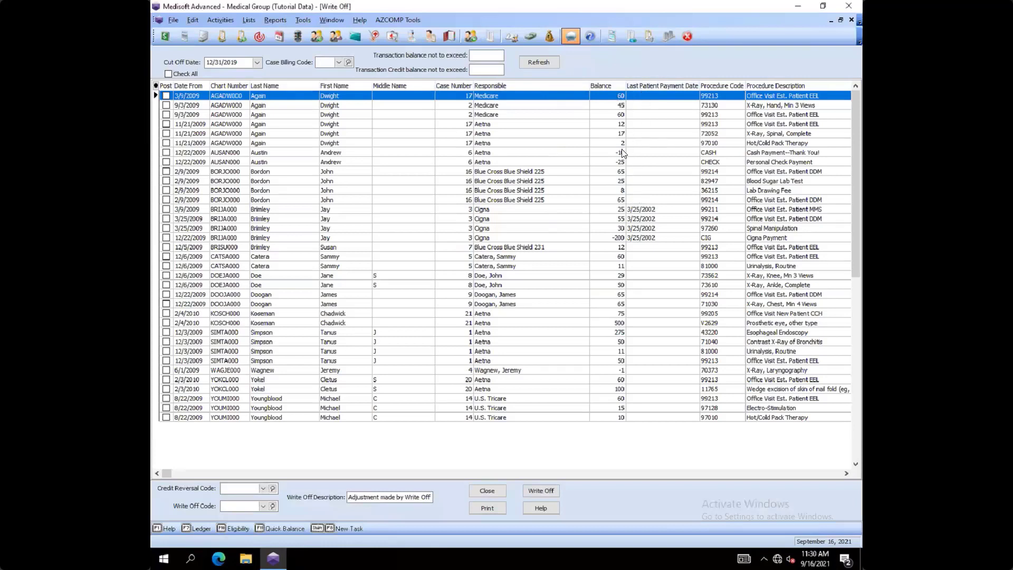
{"action": "left_click", "coordinate": [499, 211]}
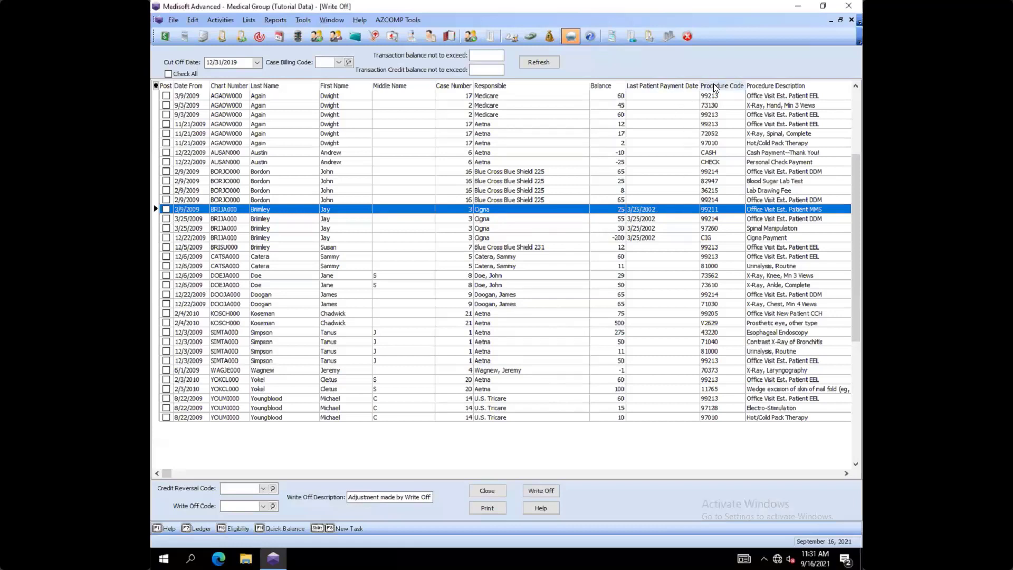
{"action": "left_click_drag", "start_coordinate": [715, 87], "coordinate": [637, 84]}
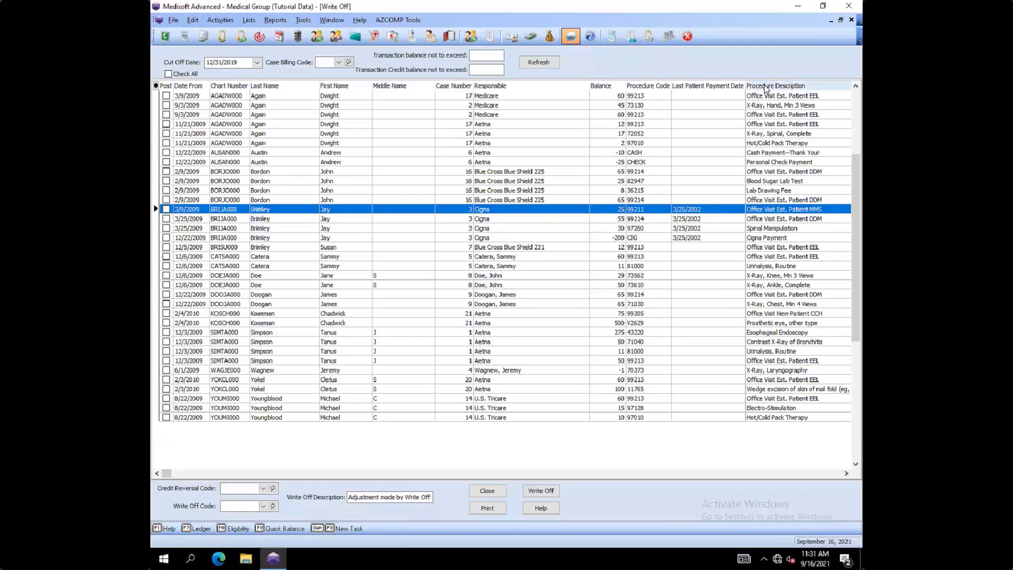
Step: Add the Statement Number column to the write-off transaction grid and check the statement numbers of the listed charges
{"action": "left_click", "coordinate": [801, 473]}
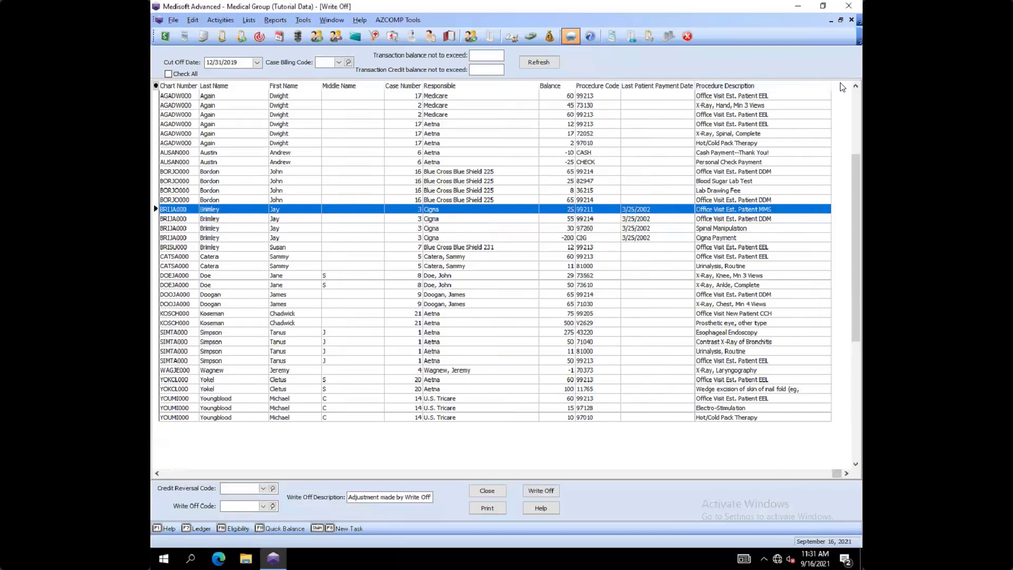
{"action": "left_click", "coordinate": [156, 87]}
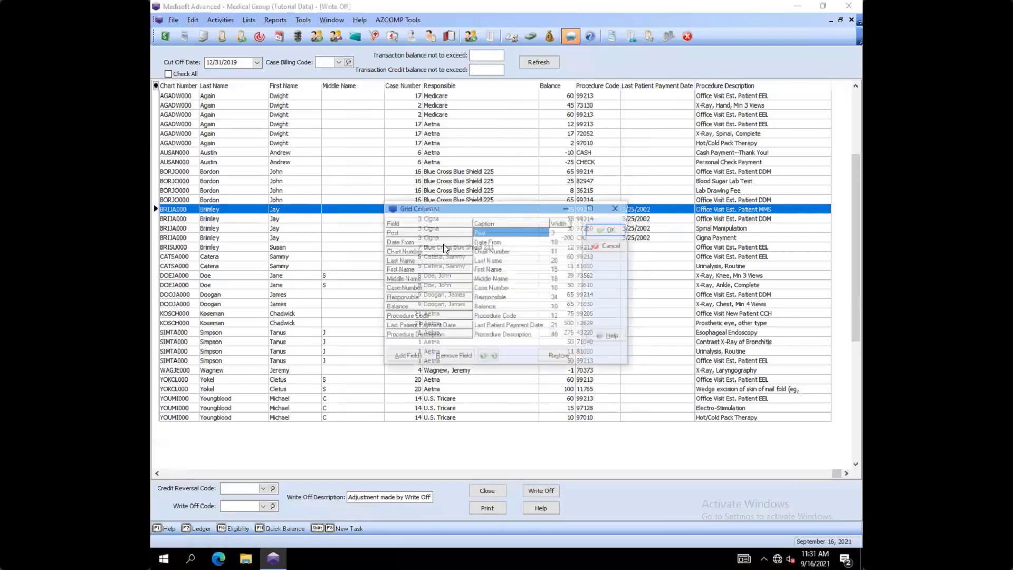
{"action": "left_click", "coordinate": [417, 358]}
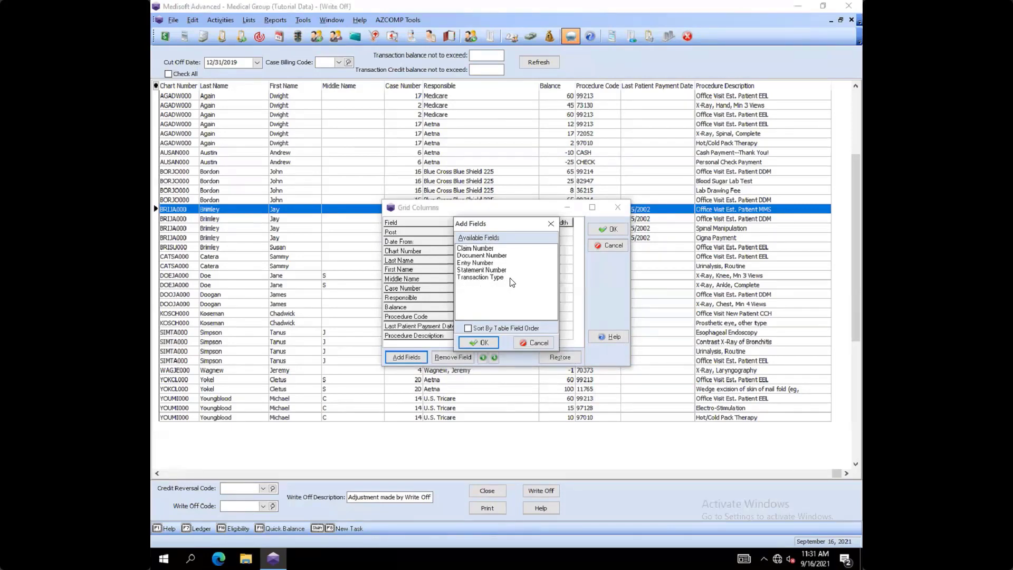
{"action": "left_click", "coordinate": [472, 270]}
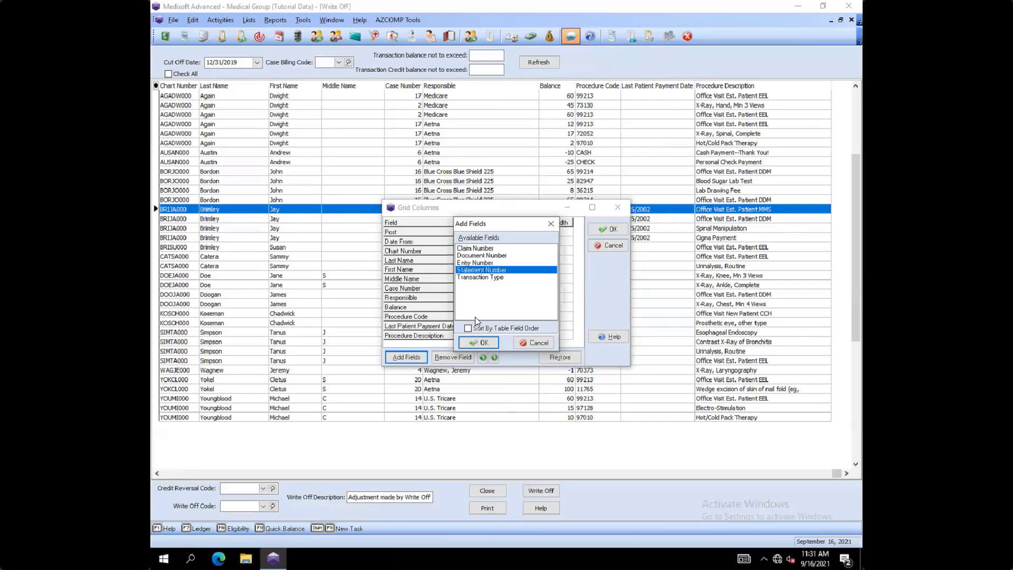
{"action": "left_click", "coordinate": [482, 343]}
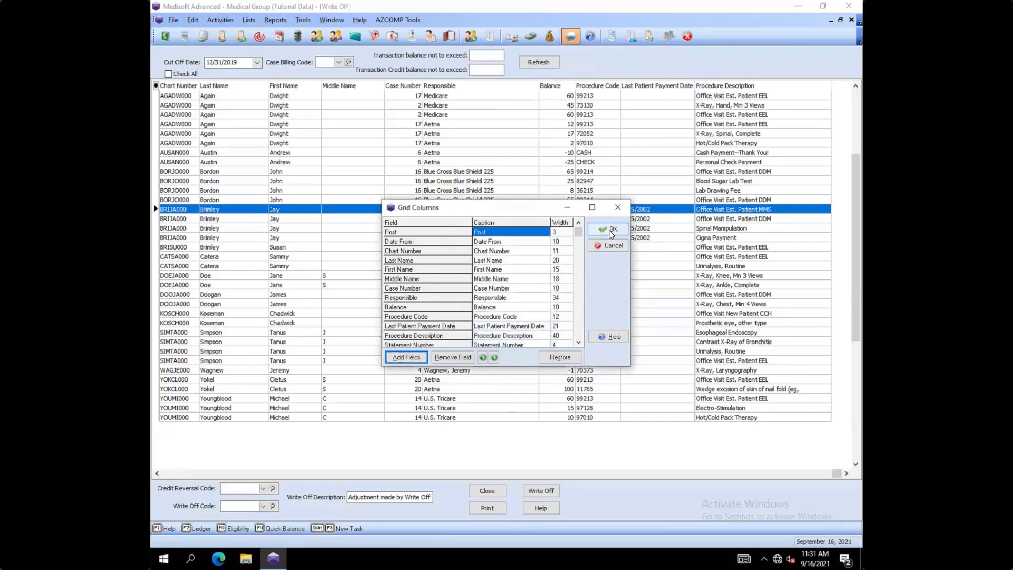
{"action": "left_click", "coordinate": [684, 474]}
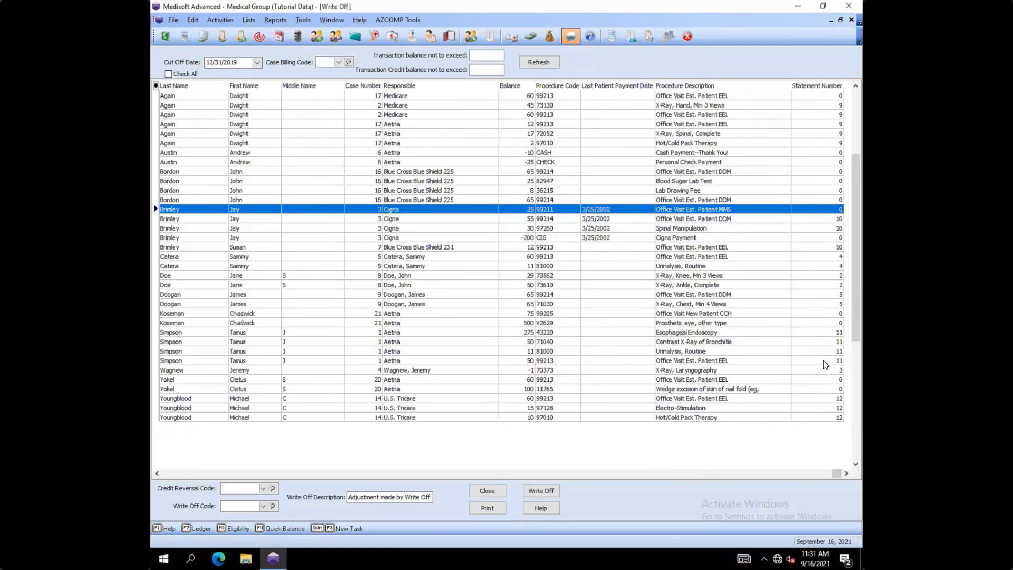
{"action": "left_click", "coordinate": [829, 219]}
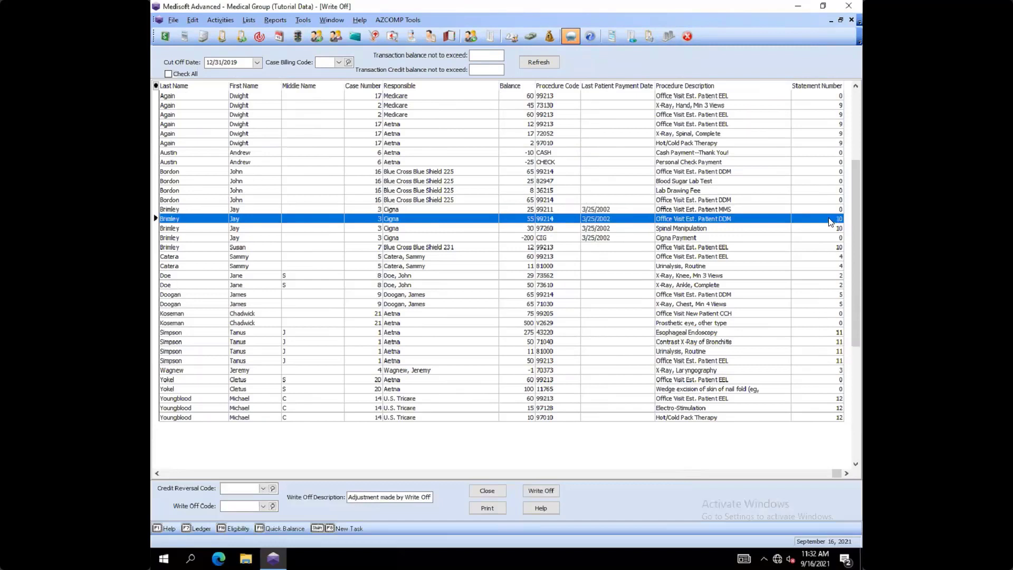
{"action": "left_click", "coordinate": [797, 257]}
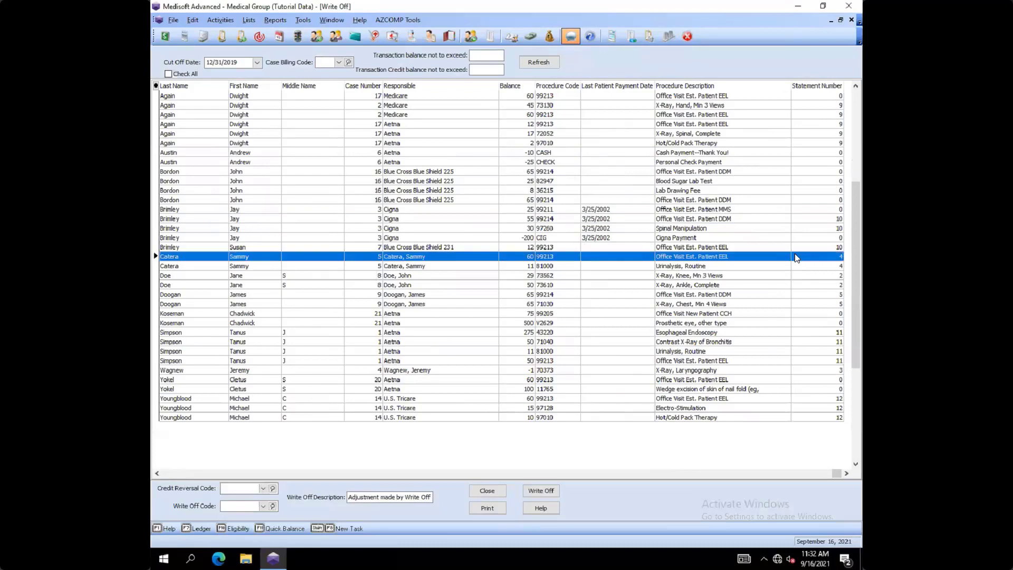
{"action": "left_click", "coordinate": [190, 471]}
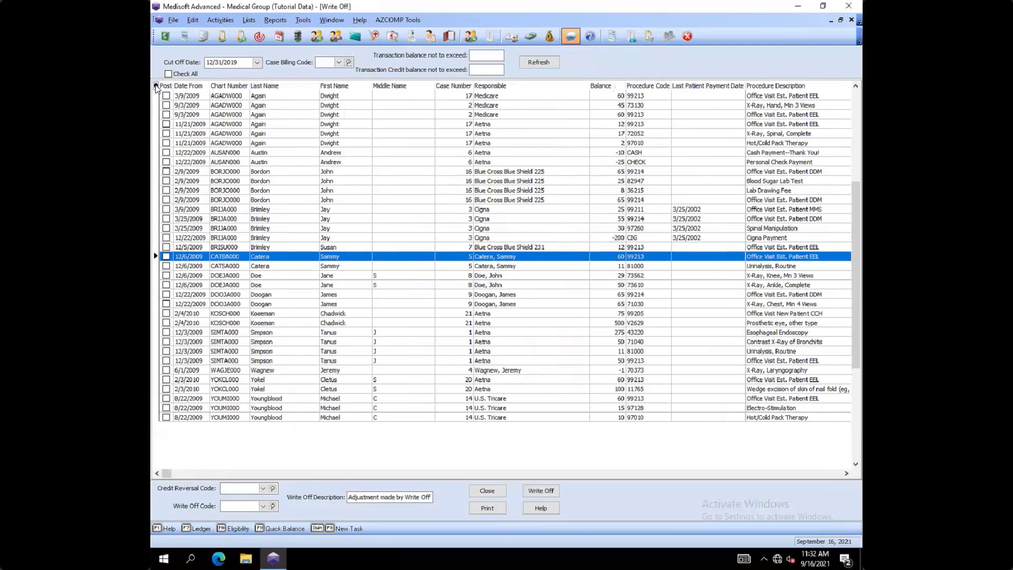
{"action": "left_click", "coordinate": [156, 87]}
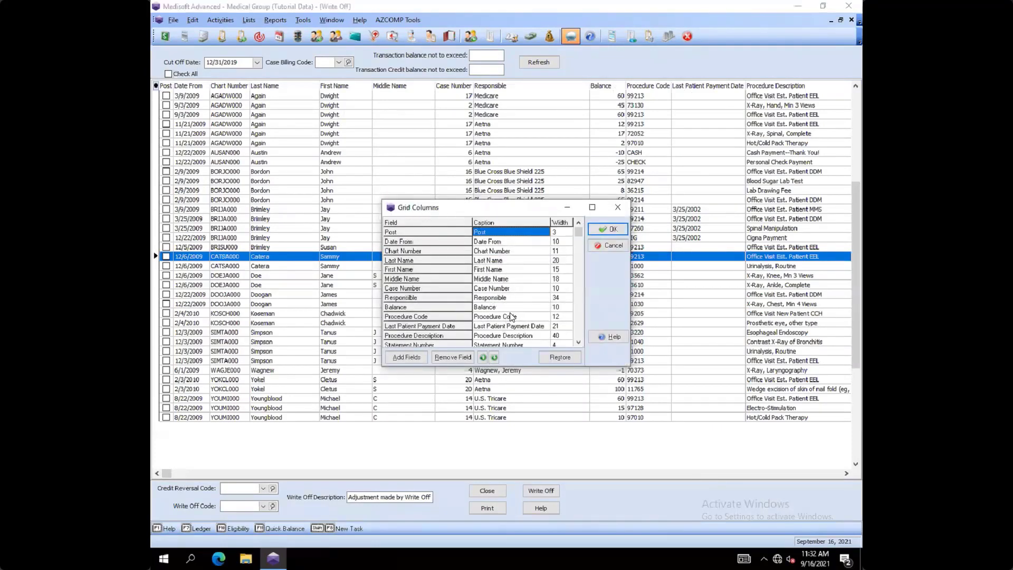
{"action": "left_click", "coordinate": [396, 358]}
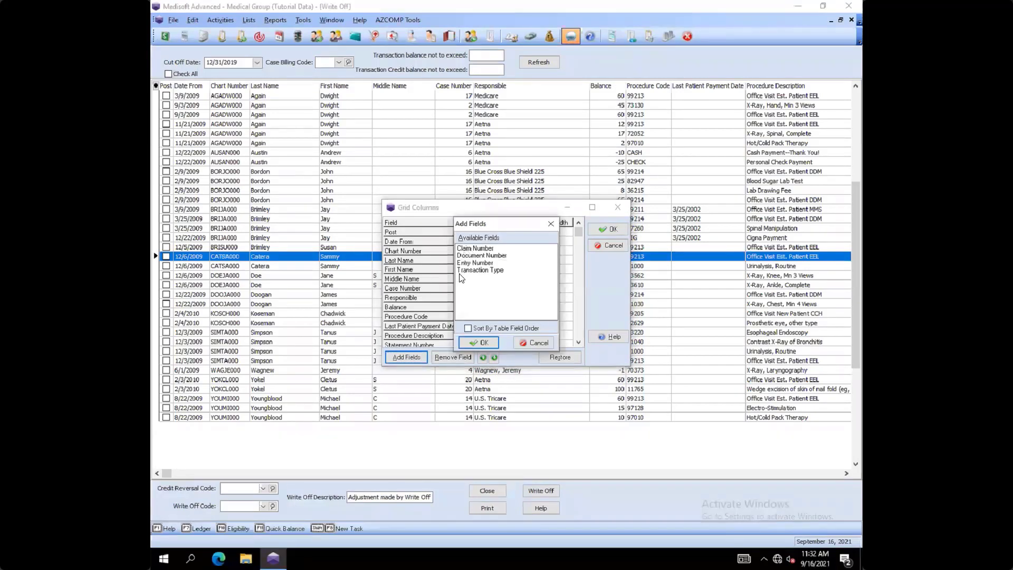
{"action": "left_click", "coordinate": [472, 270]}
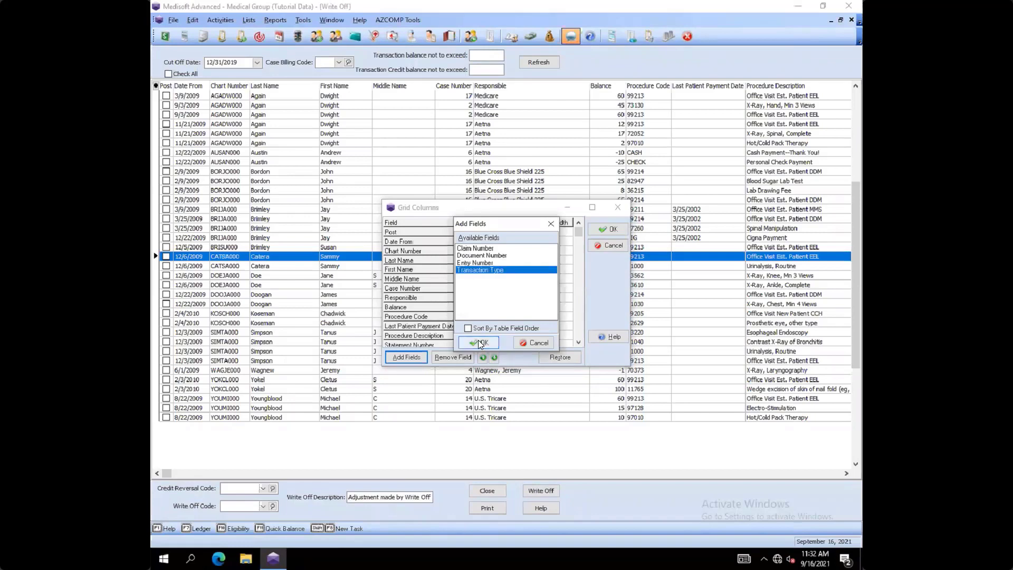
{"action": "left_click", "coordinate": [479, 342]}
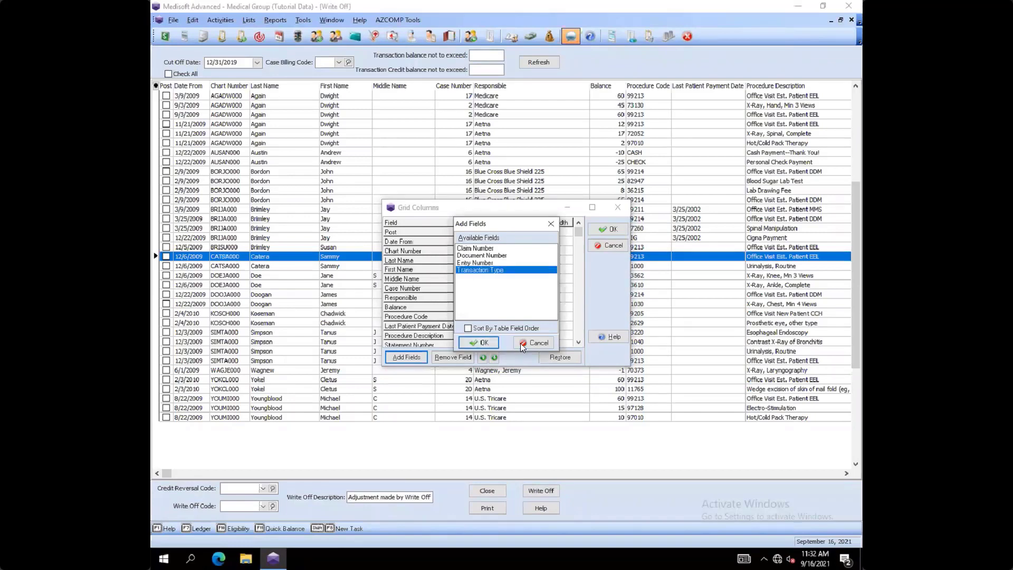
{"action": "left_click", "coordinate": [599, 228]}
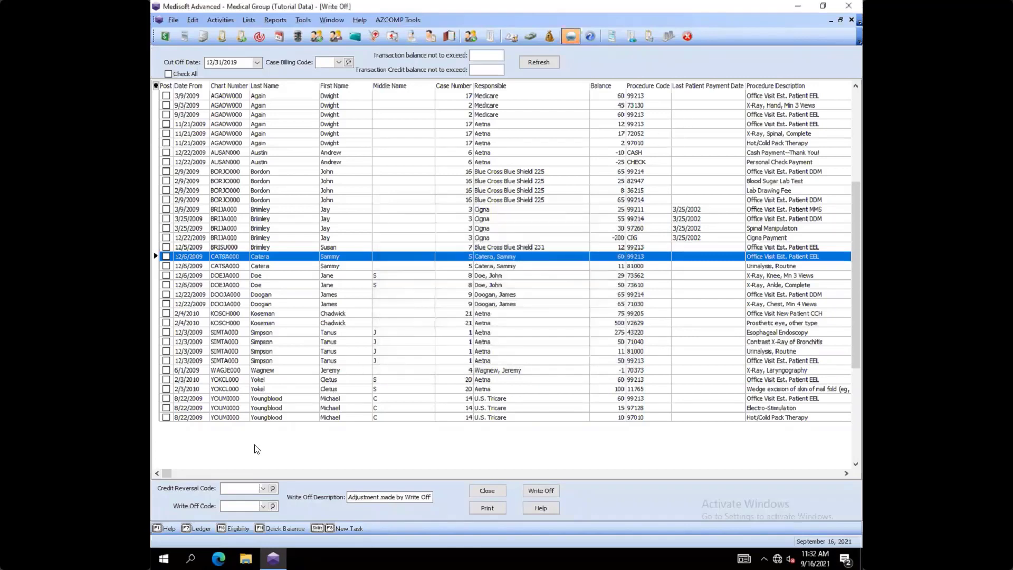
{"action": "left_click", "coordinate": [177, 473]}
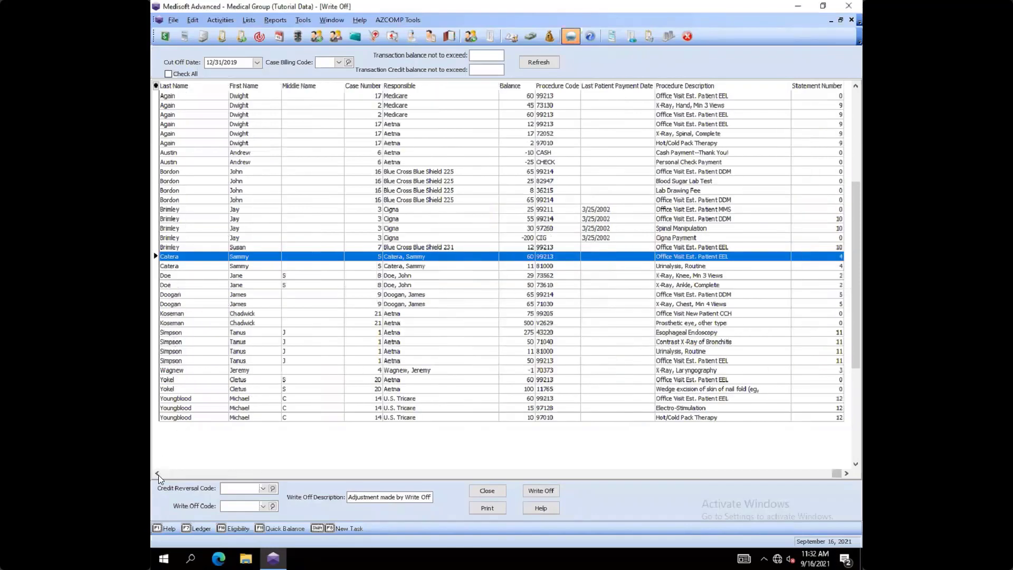
{"action": "left_click", "coordinate": [164, 473]}
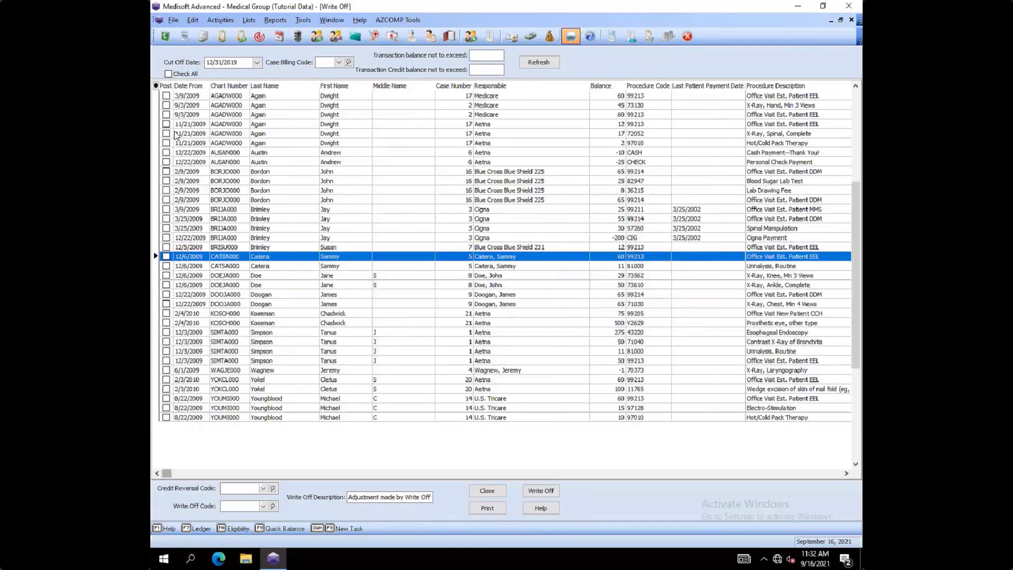
Step: Mark the first two transactions in the write-off list, dated 3/9/2009 and 9/3/2009, for posting
{"action": "left_click", "coordinate": [166, 96]}
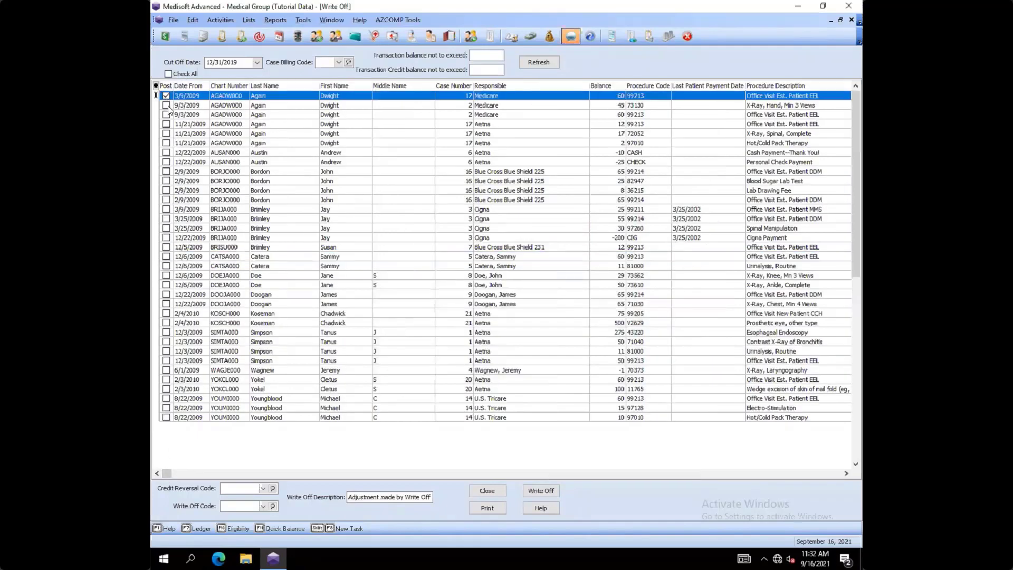
{"action": "left_click", "coordinate": [166, 105]}
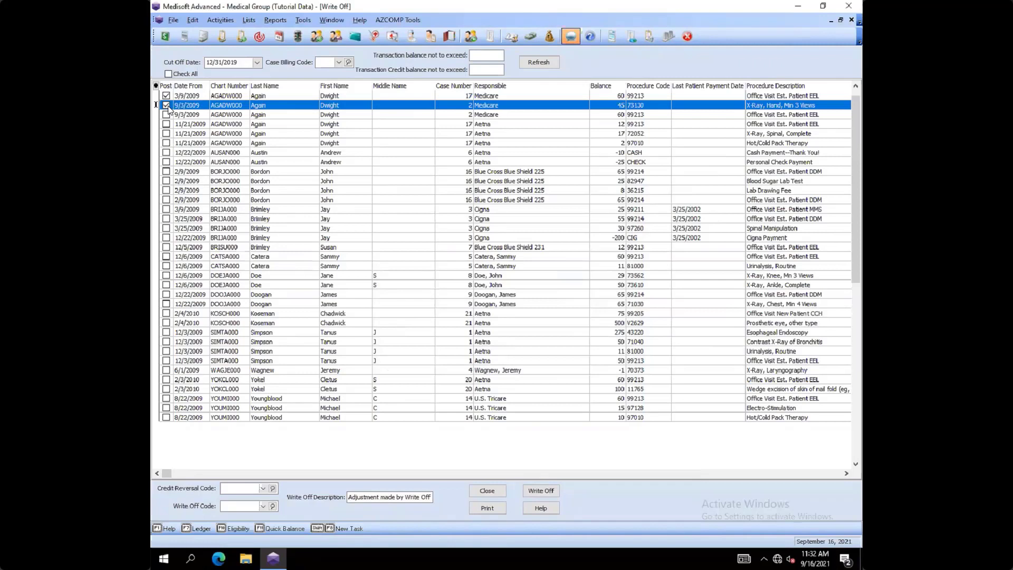
{"action": "left_click", "coordinate": [604, 238]}
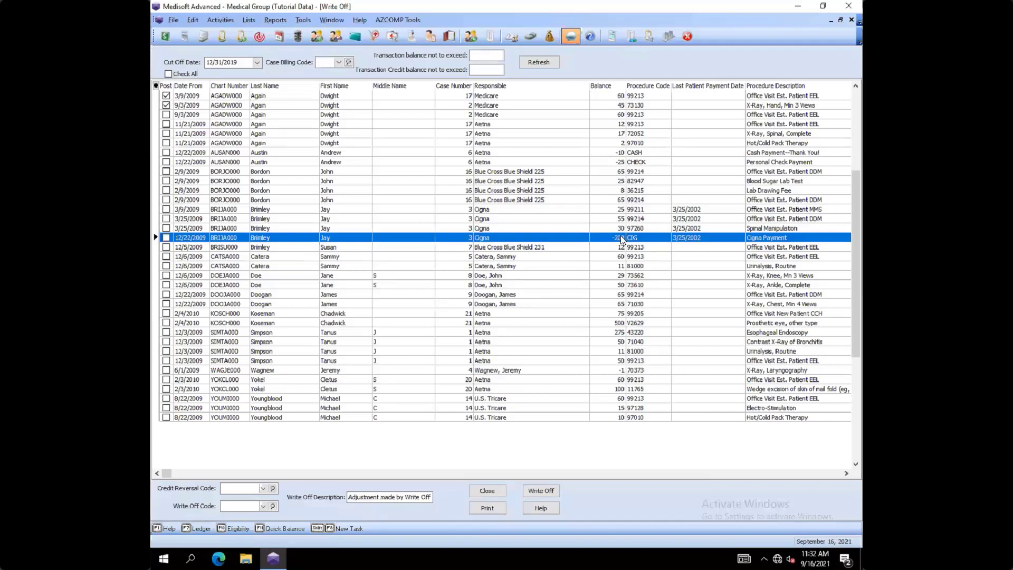
Step: Sort the write-off list by Balance, and re-sort it by Chart Number
{"action": "left_click", "coordinate": [600, 86]}
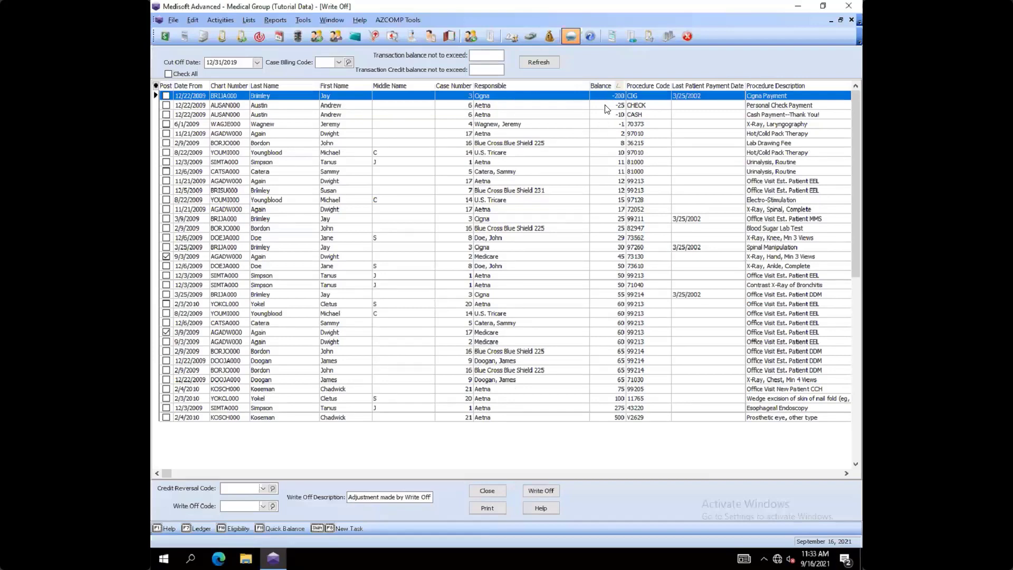
{"action": "left_click", "coordinate": [230, 85]}
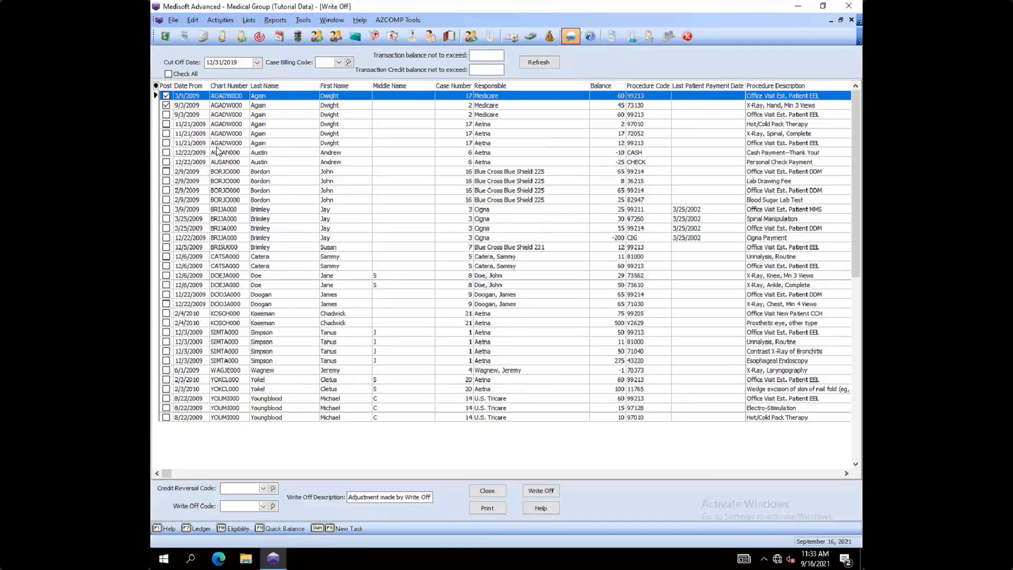
{"action": "left_click", "coordinate": [262, 144]}
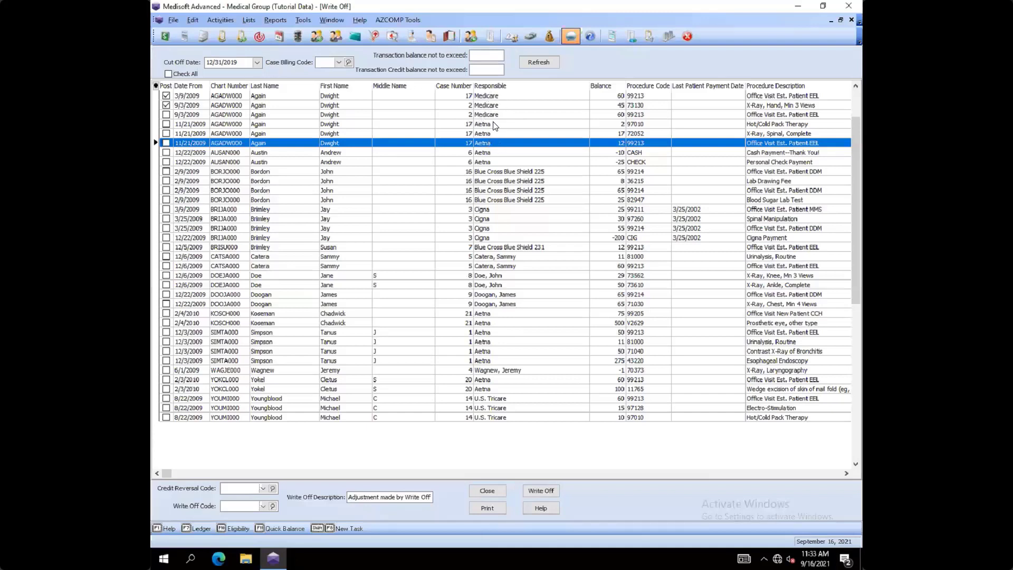
Step: Mark the next seven transactions for posting, from the unmarked 9/3/2009 office visit through the first 2/9/2009 office visit
{"action": "left_click", "coordinate": [166, 115]}
{"action": "left_click", "coordinate": [166, 124]}
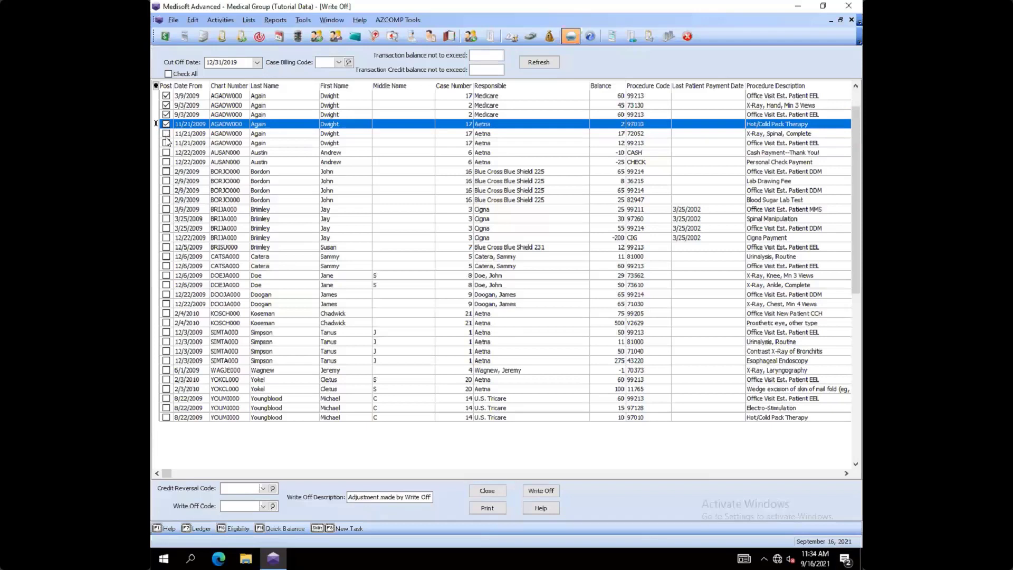
{"action": "left_click", "coordinate": [166, 134]}
{"action": "left_click", "coordinate": [166, 144]}
{"action": "left_click", "coordinate": [167, 153]}
{"action": "left_click", "coordinate": [166, 162]}
{"action": "left_click", "coordinate": [167, 171]}
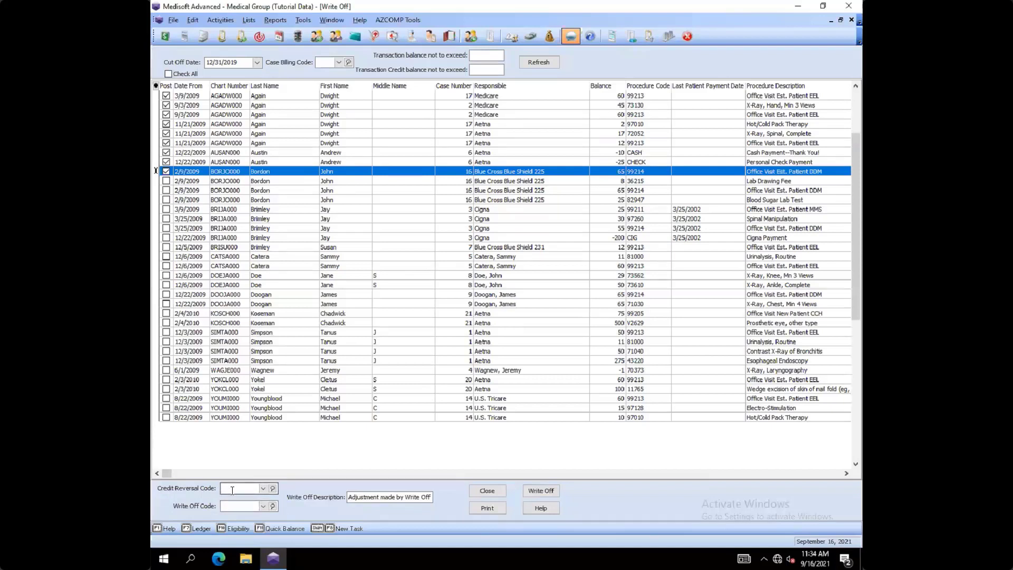
Step: Try CABADDEBT as the credit reversal code and browse the other available adjustment codes
{"action": "left_click", "coordinate": [263, 488]}
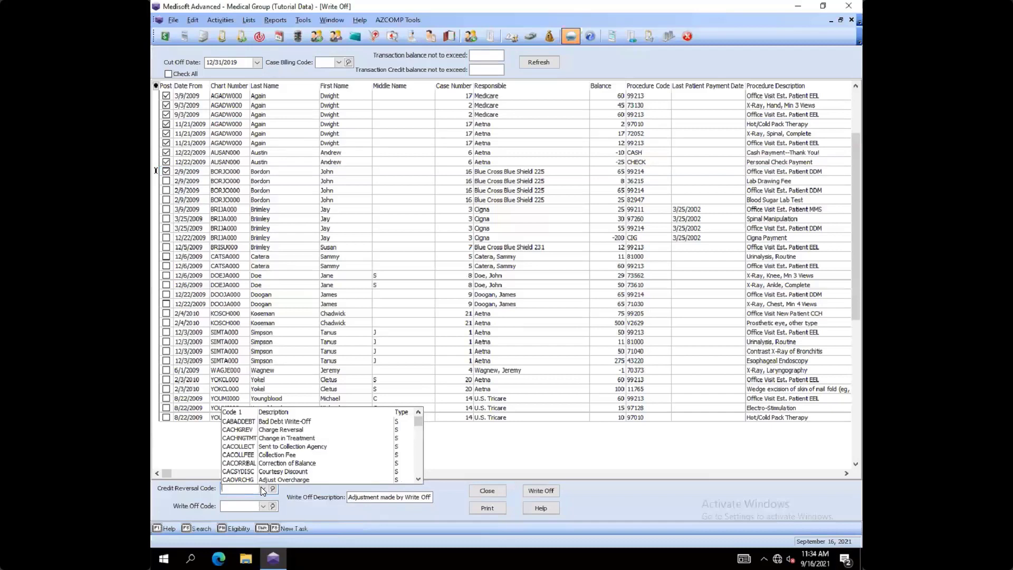
{"action": "left_click", "coordinate": [276, 421]}
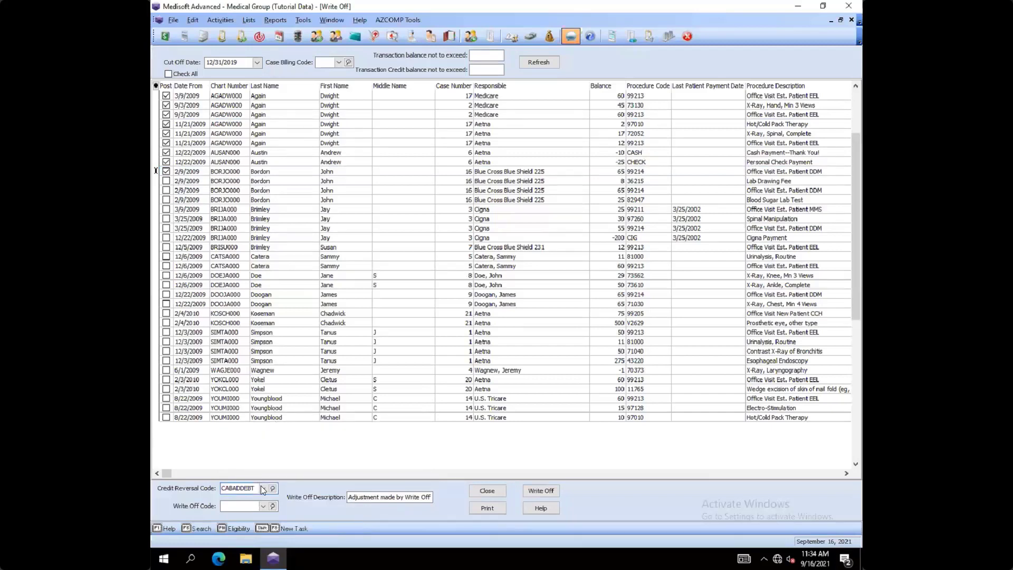
{"action": "left_click", "coordinate": [260, 487]}
{"action": "key", "text": "Down"}
{"action": "key", "text": "Down"}
{"action": "key", "text": "Down"}
{"action": "key", "text": "Down"}
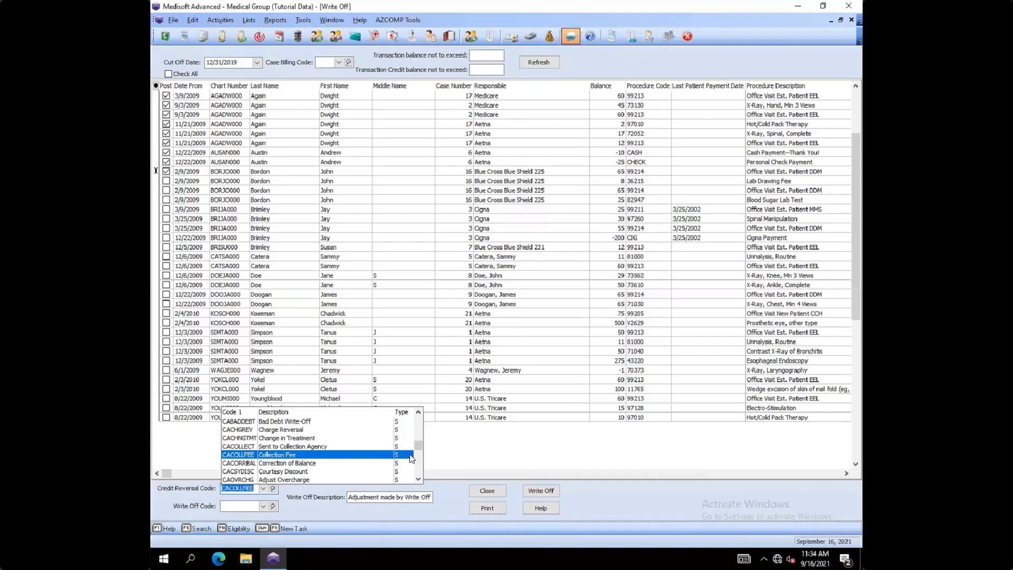
{"action": "left_click_drag", "start_coordinate": [418, 447], "coordinate": [418, 457]}
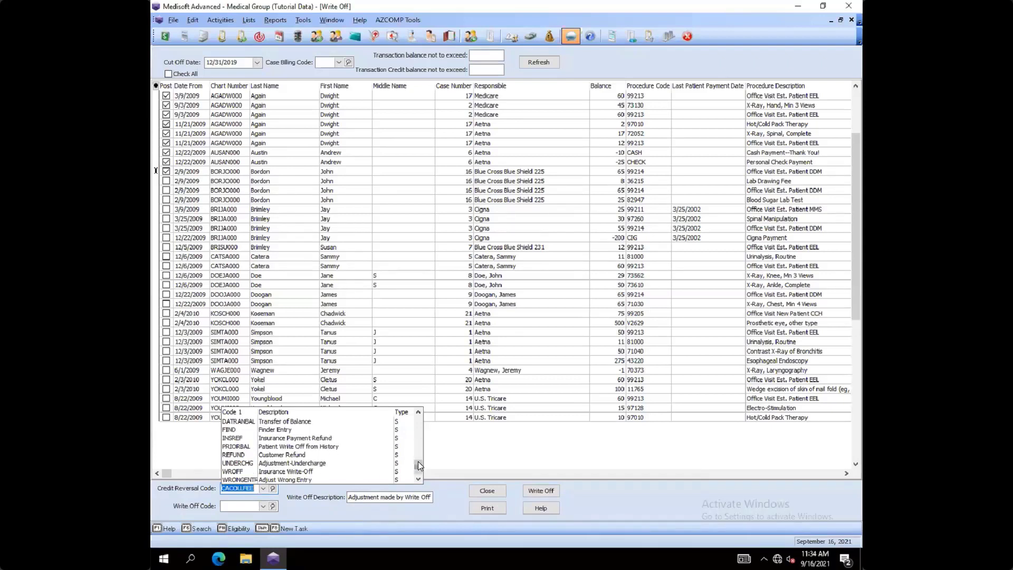
Step: Set the credit reversal code to CREDREV
{"action": "type", "text": "CRED"}
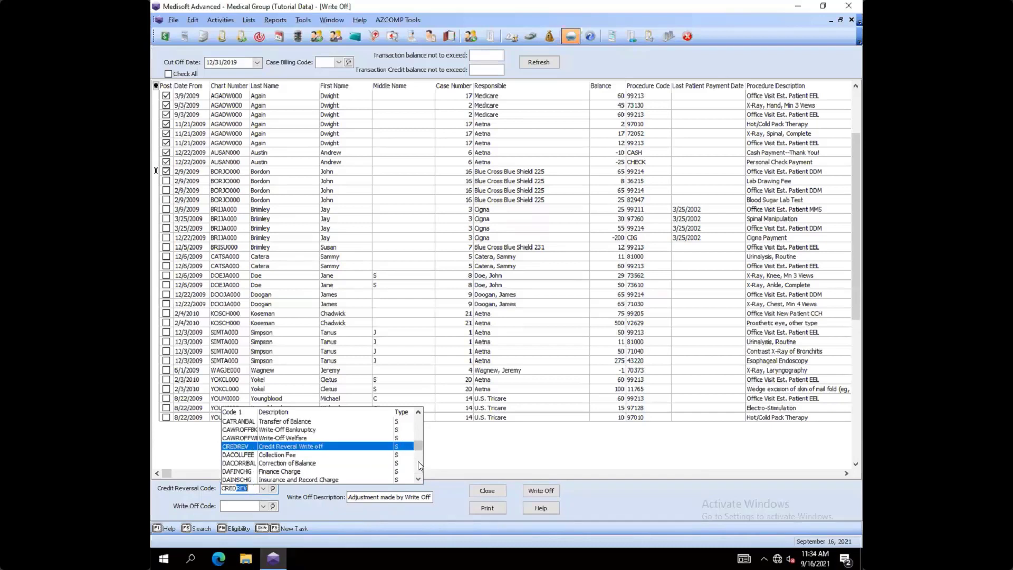
{"action": "type", "text": "REV"}
{"action": "left_click", "coordinate": [270, 448]}
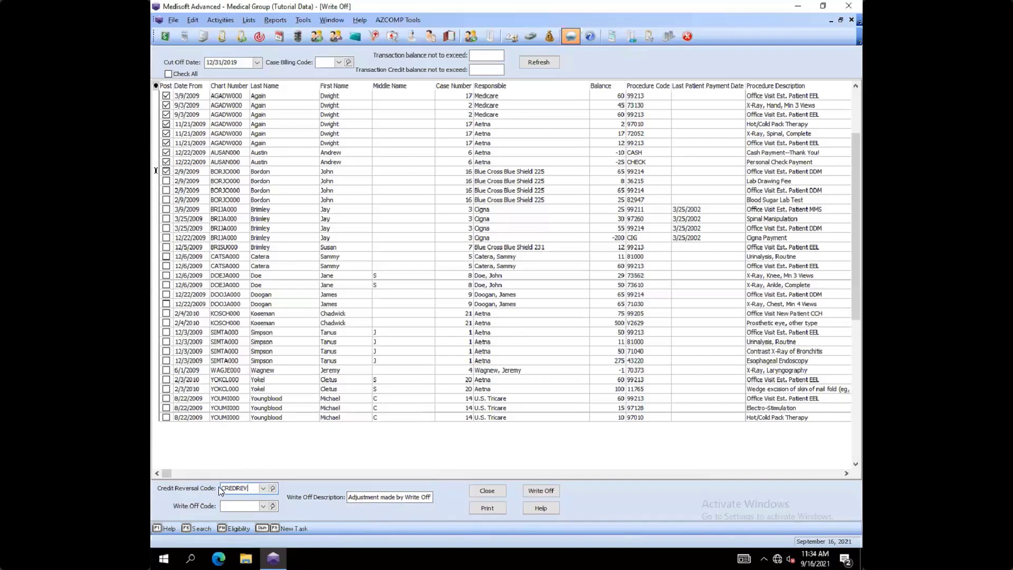
{"action": "left_click", "coordinate": [262, 489]}
{"action": "left_click", "coordinate": [262, 489]}
Step: Start a new procedure/payment/adjustment code CREDREV with the description Credit Reversal Adjustment
{"action": "left_click", "coordinate": [248, 19]}
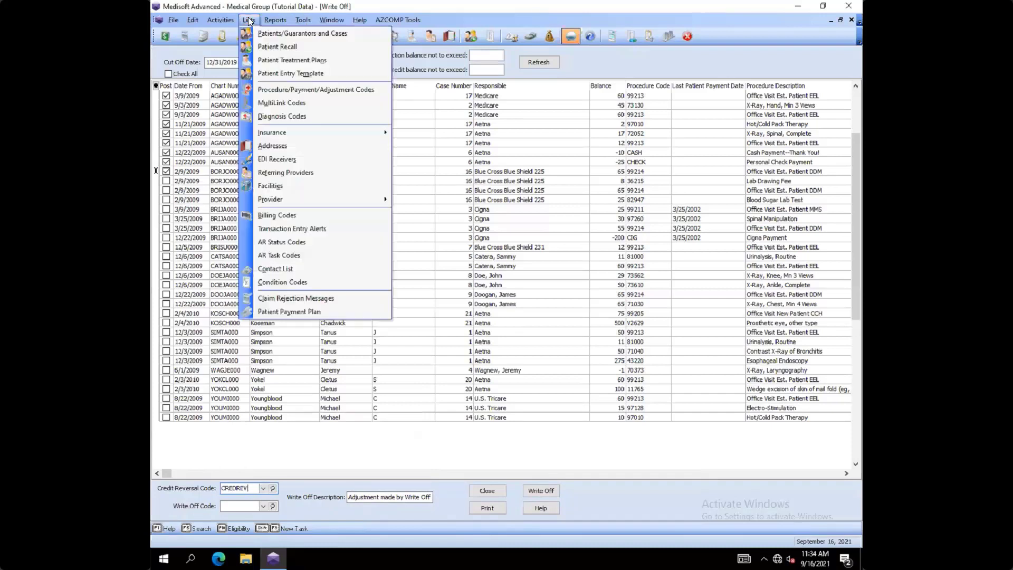
{"action": "left_click", "coordinate": [345, 89]}
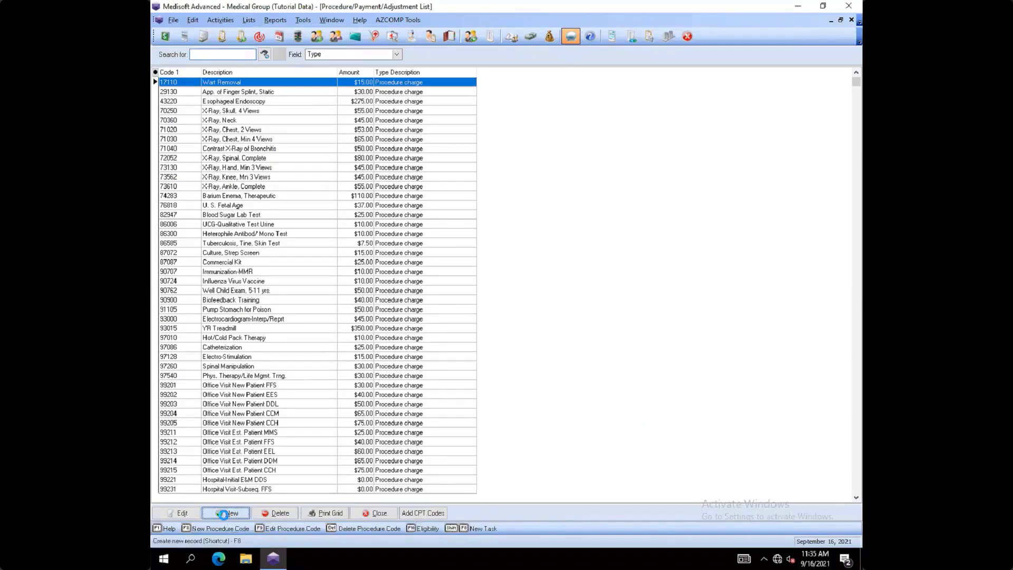
{"action": "left_click", "coordinate": [224, 513]}
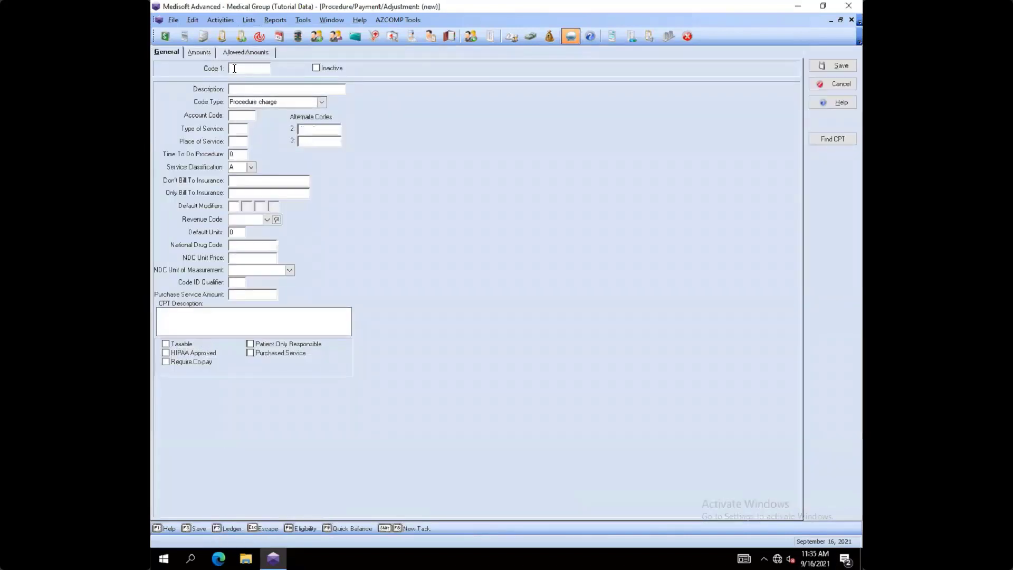
{"action": "type", "text": "CREDREV"}
{"action": "key", "text": "Tab"}
{"action": "type", "text": "crec"}
{"action": "type", "text": "it reverse"}
{"action": "type", "text": "al adjustment"}
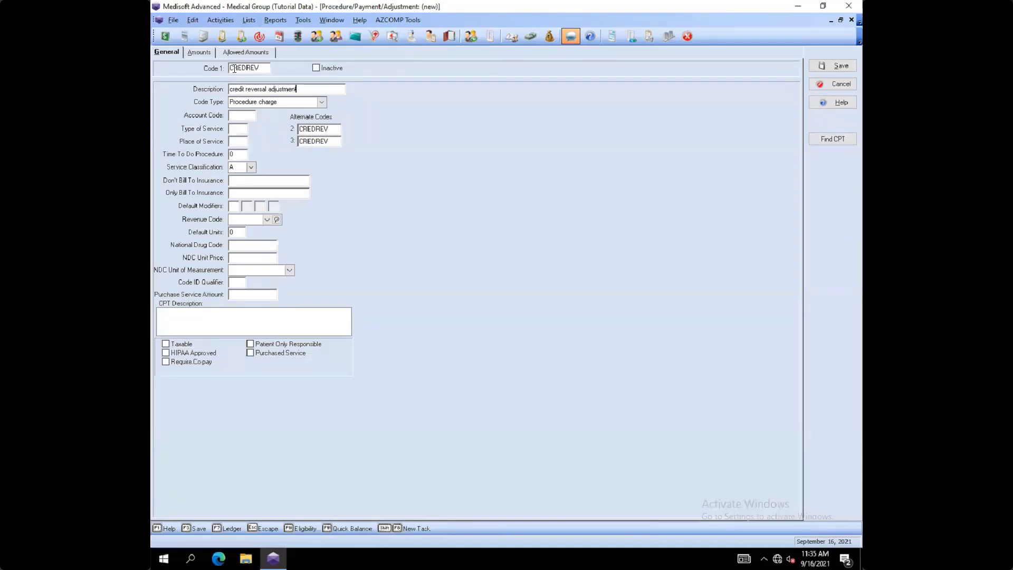
{"action": "key", "text": "Tab"}
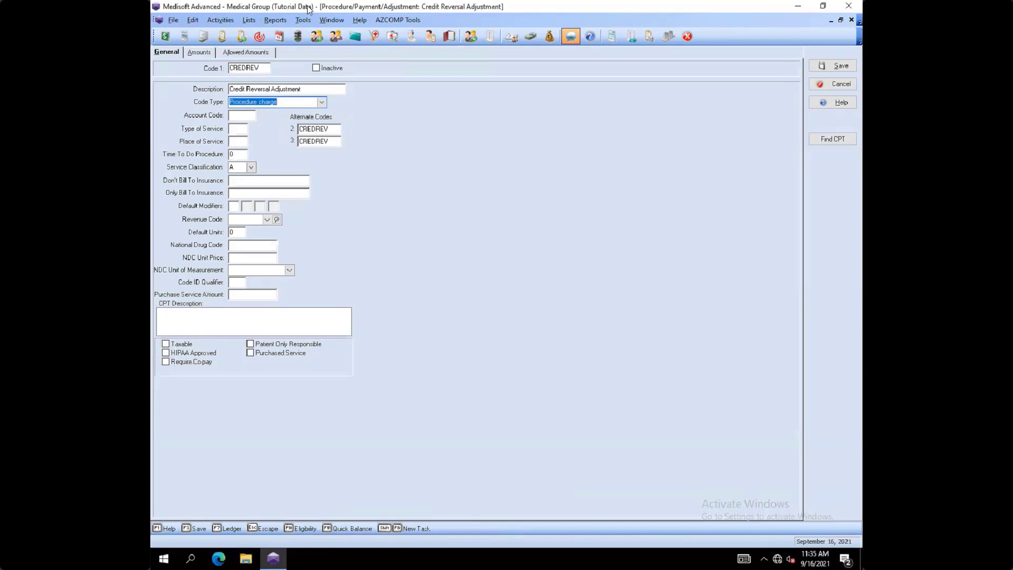
Step: Set the new code's type to Adjustment, turn off Make Adjustment Negative, and discard the new code entry
{"action": "left_click", "coordinate": [321, 102]}
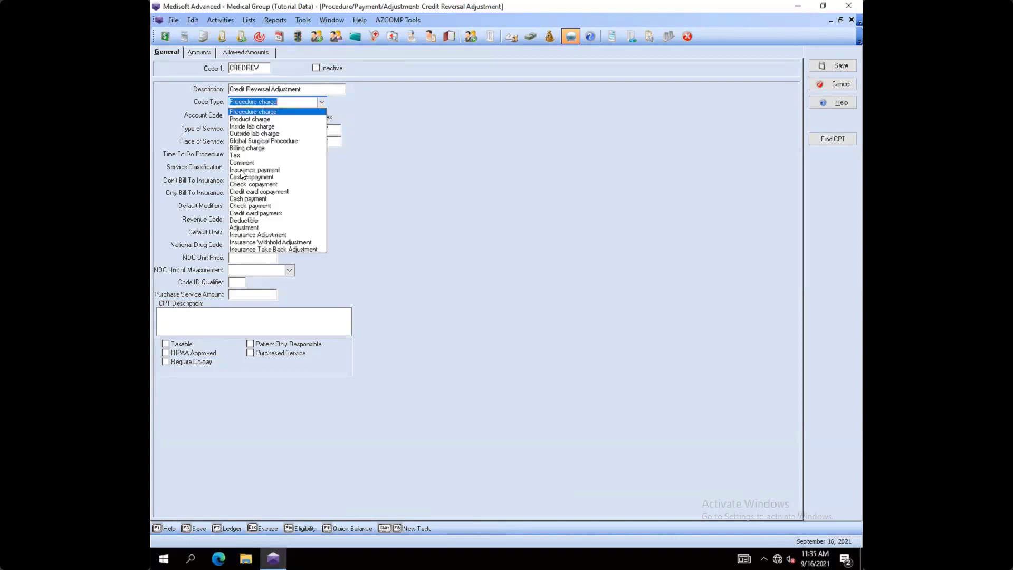
{"action": "left_click", "coordinate": [245, 228]}
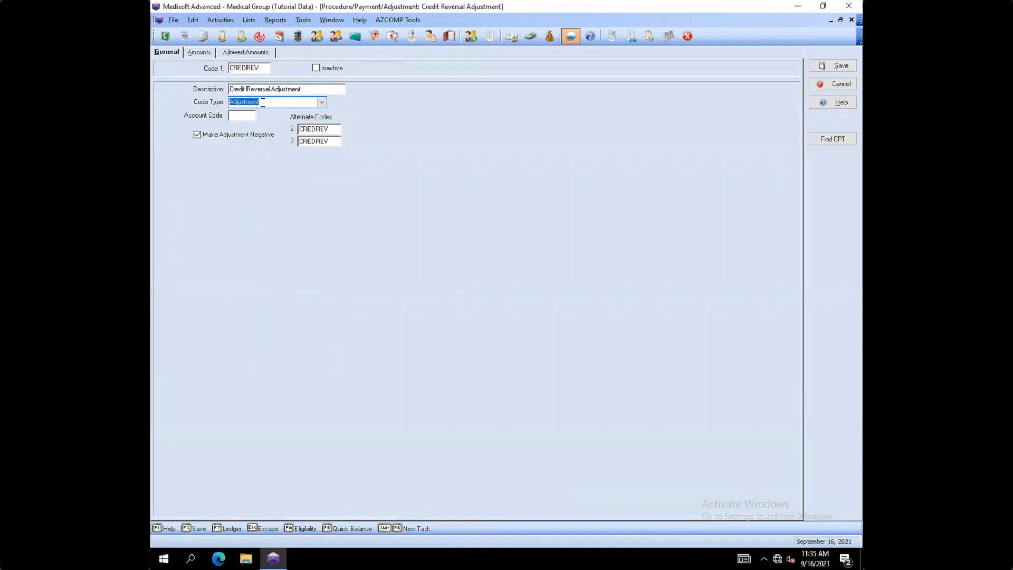
{"action": "left_click", "coordinate": [196, 134]}
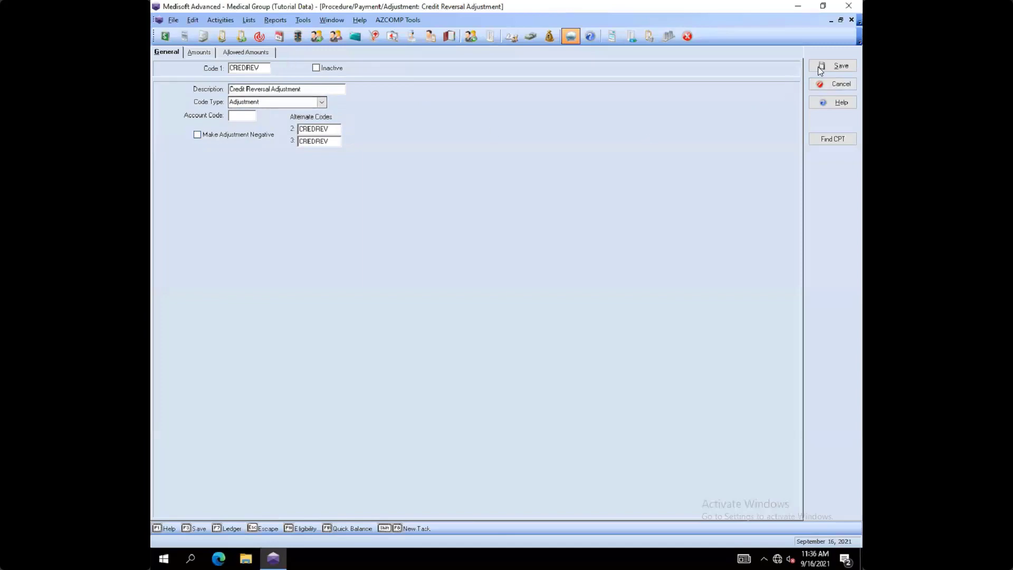
{"action": "left_click", "coordinate": [832, 84]}
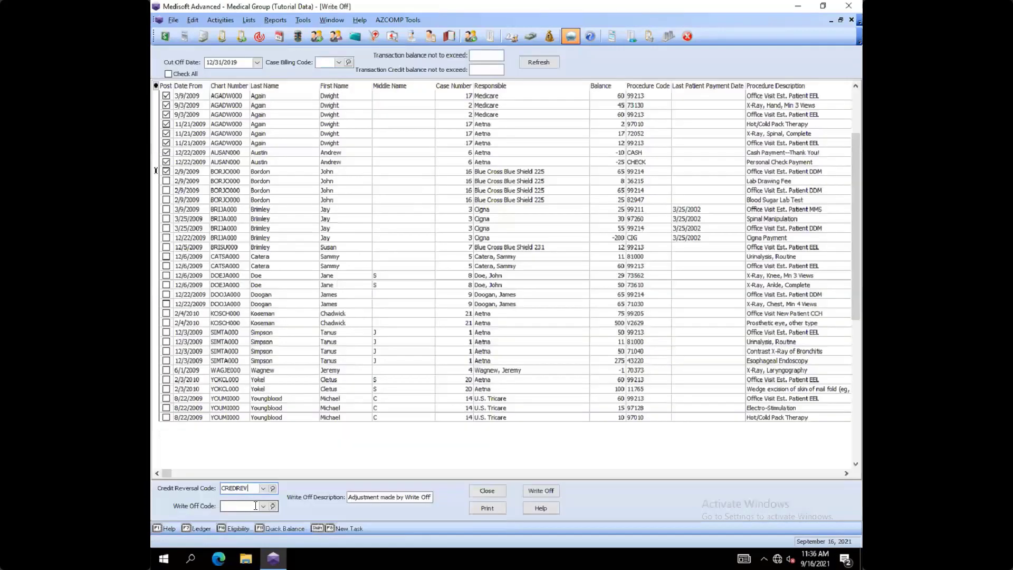
Step: Set the write-off code to BADDEBTWO, the Bad Debt Write Off Adjustment
{"action": "left_click", "coordinate": [259, 504]}
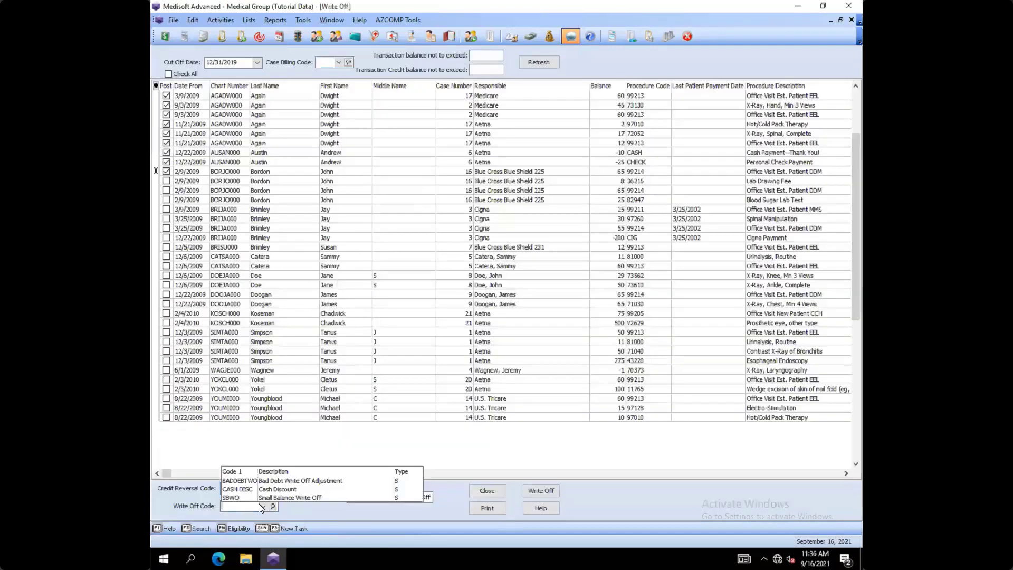
{"action": "type", "text": "B"}
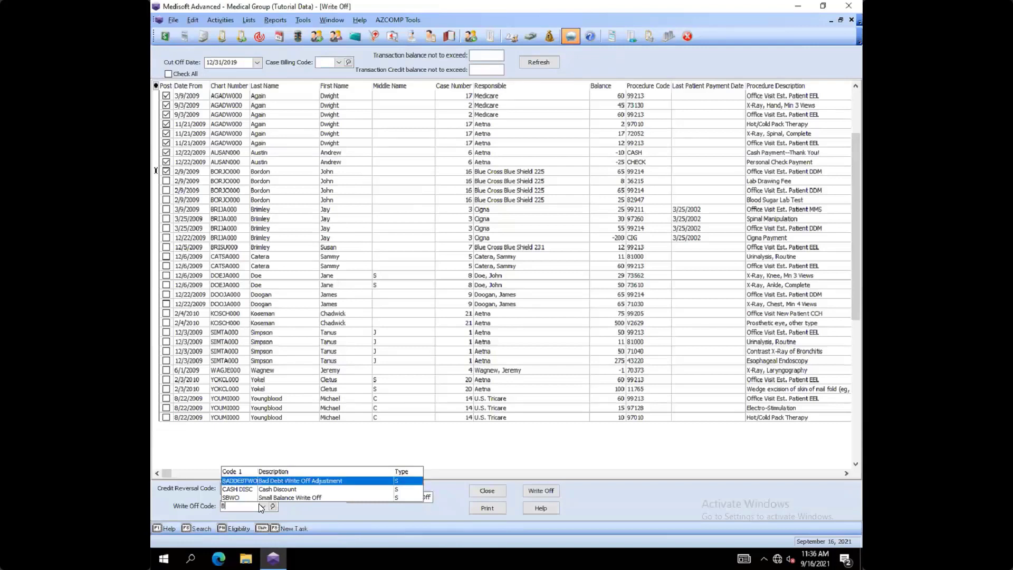
{"action": "type", "text": "ADDEBTWO"}
{"action": "left_click", "coordinate": [280, 481]}
{"action": "left_click", "coordinate": [264, 506]}
{"action": "left_click", "coordinate": [315, 481]}
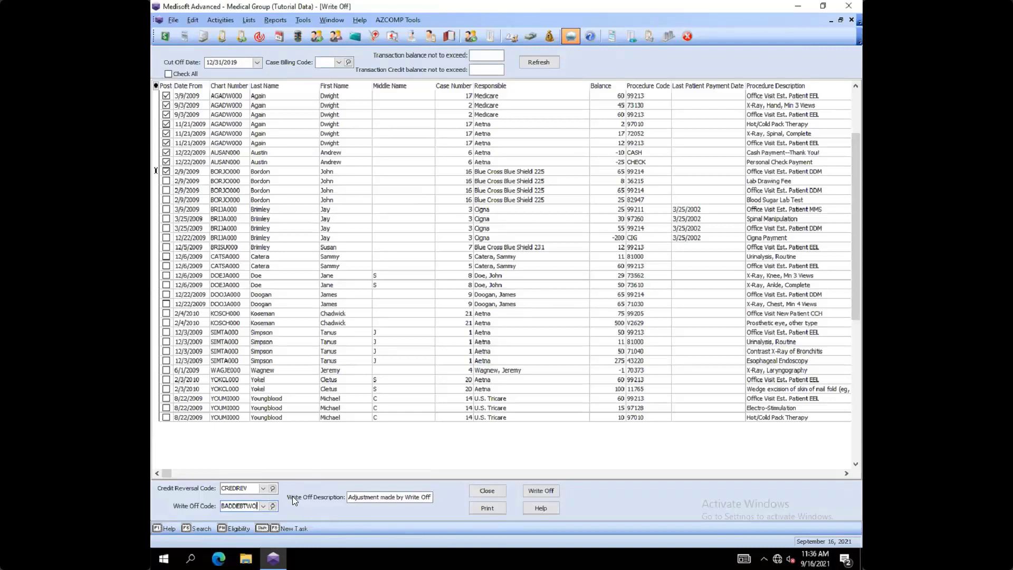
Step: Examine the write-off description text together with the chosen credit reversal and write-off codes
{"action": "left_click", "coordinate": [348, 497]}
{"action": "left_click_drag", "start_coordinate": [349, 497], "coordinate": [430, 498]}
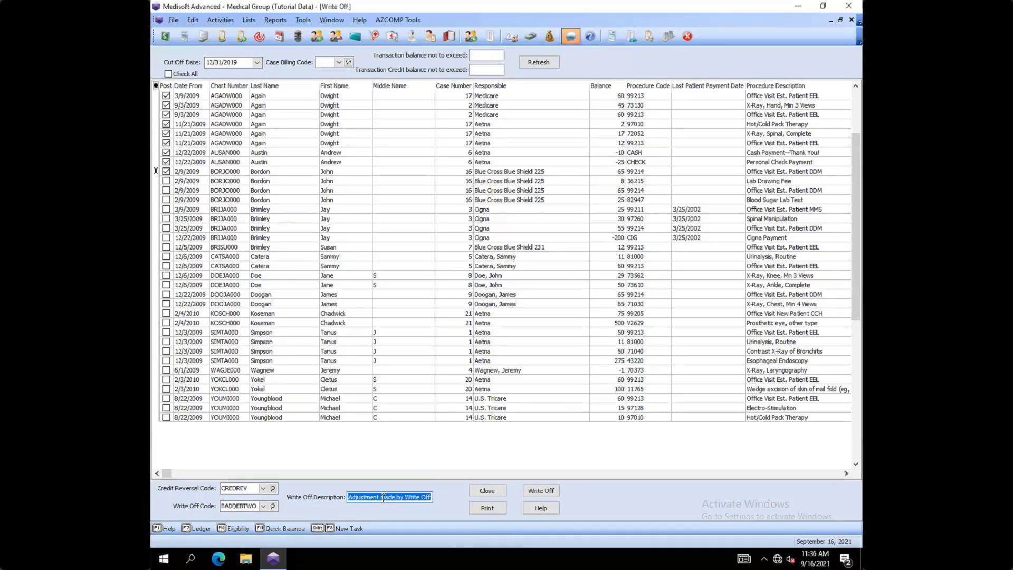
{"action": "left_click", "coordinate": [226, 489]}
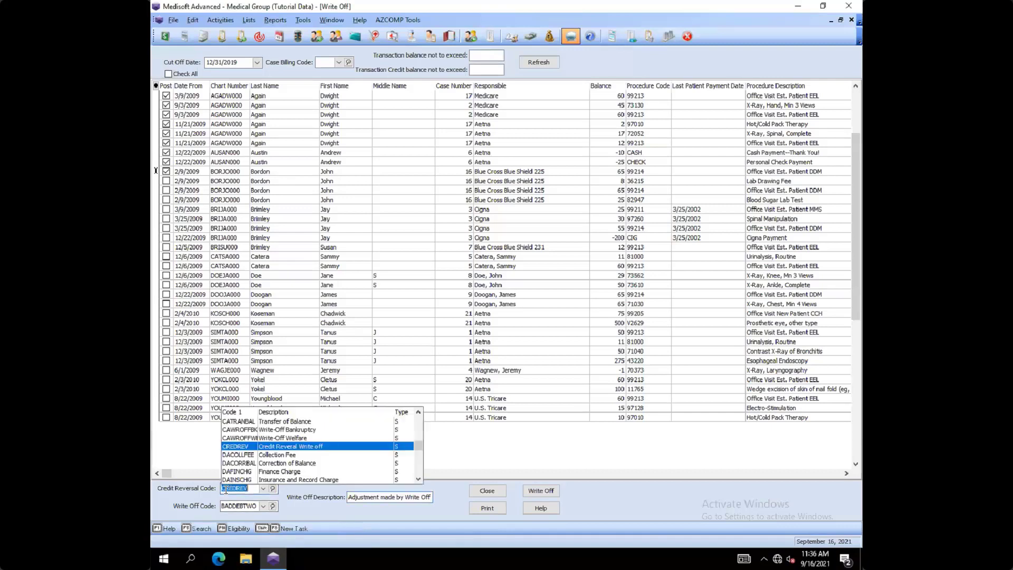
{"action": "left_click", "coordinate": [347, 497]}
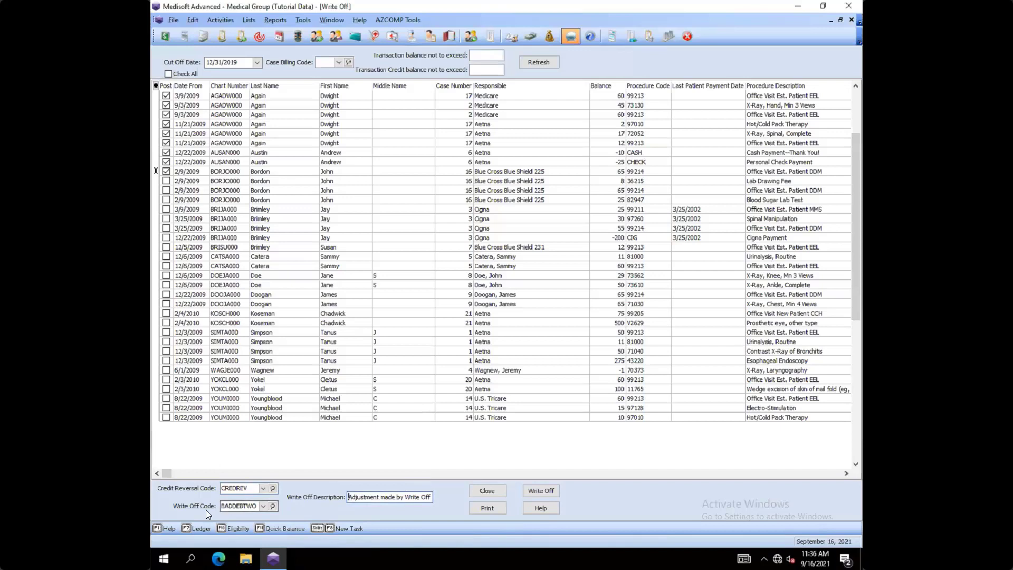
{"action": "left_click", "coordinate": [231, 506]}
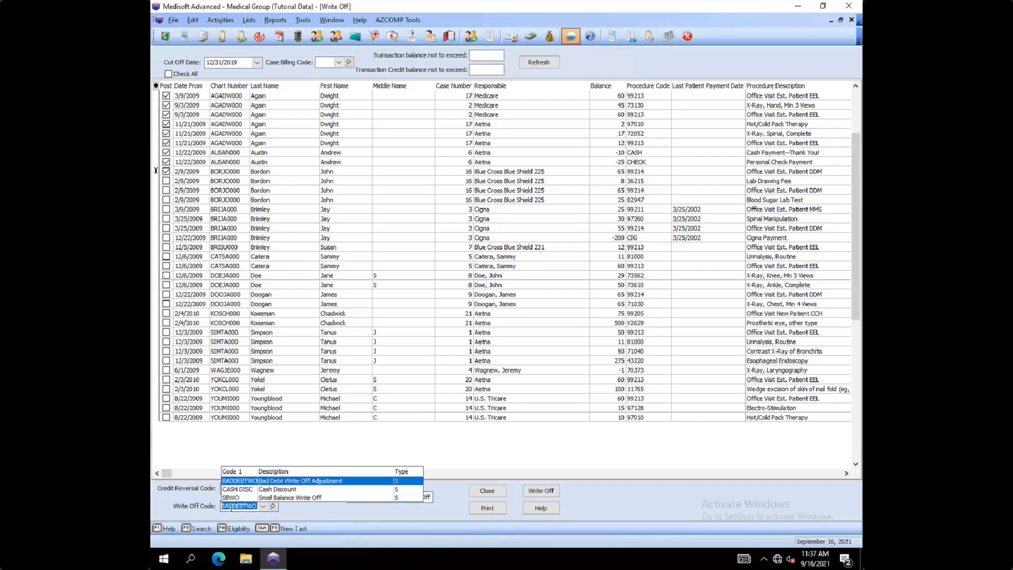
{"action": "left_click", "coordinate": [310, 505]}
{"action": "left_click_drag", "start_coordinate": [348, 497], "coordinate": [439, 494]}
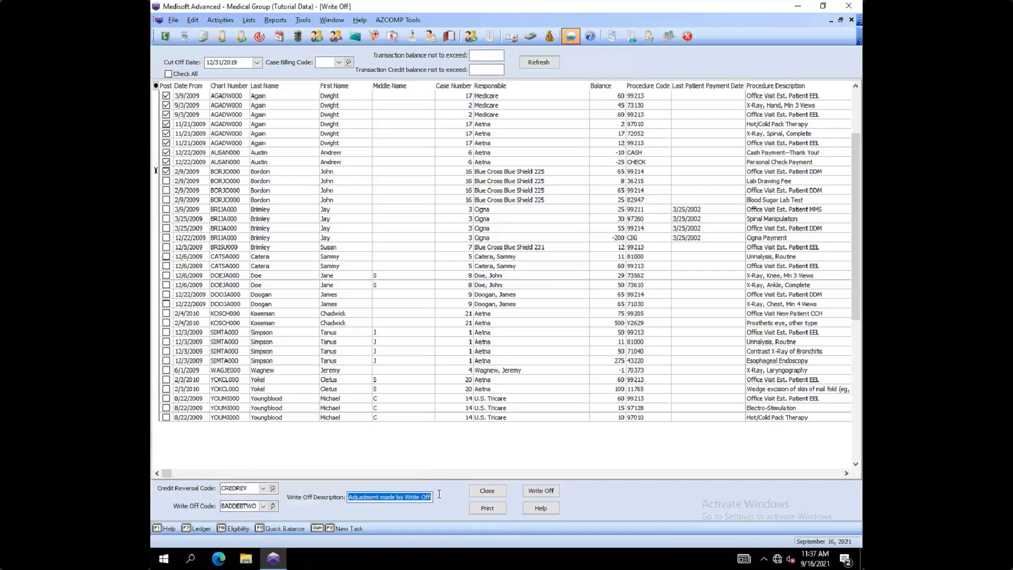
{"action": "left_click", "coordinate": [378, 497]}
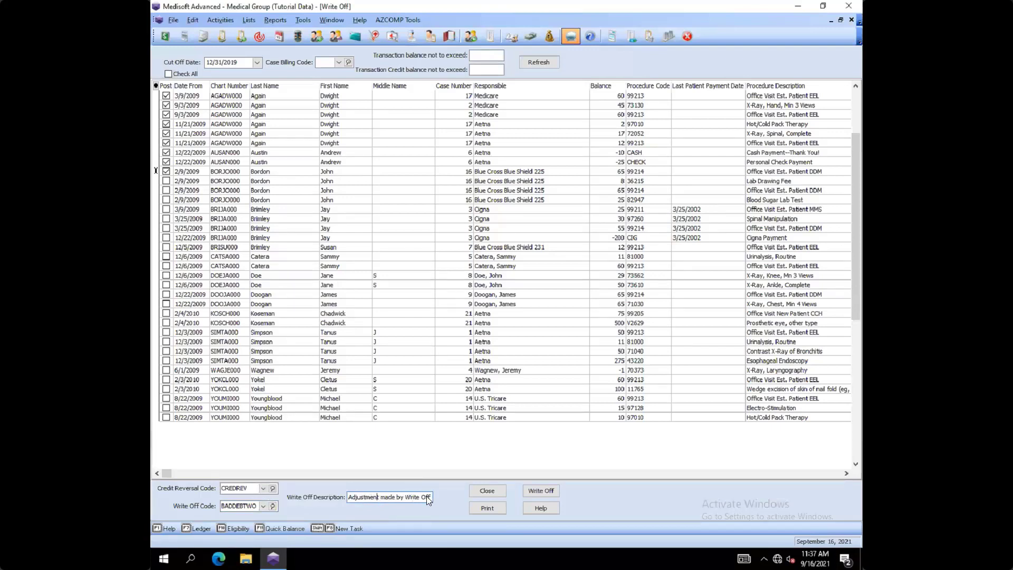
{"action": "left_click_drag", "start_coordinate": [348, 497], "coordinate": [431, 494]}
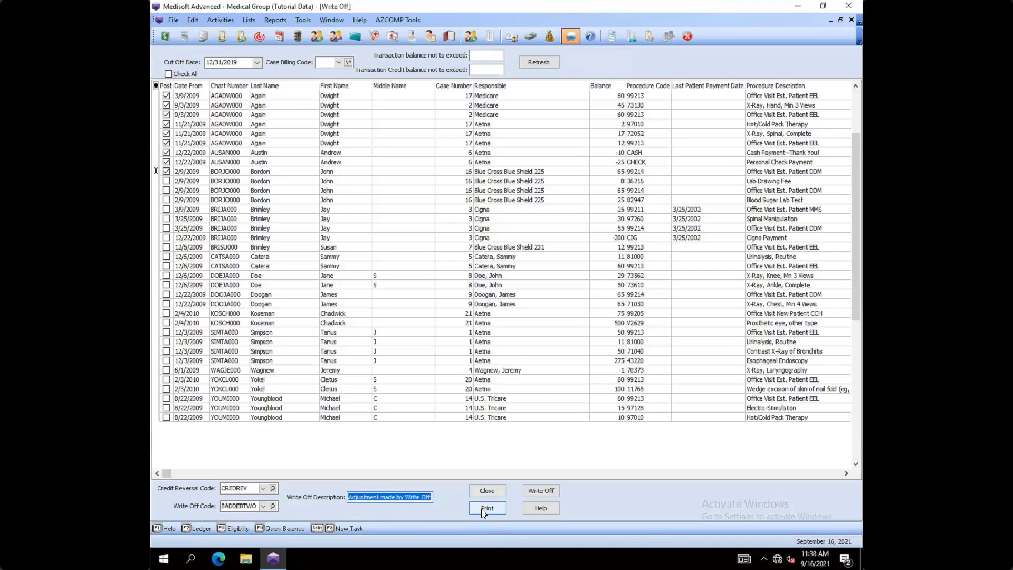
Step: Preview the Write Off Report for the marked transactions, review it through to its totals, and cancel printing
{"action": "left_click", "coordinate": [486, 508]}
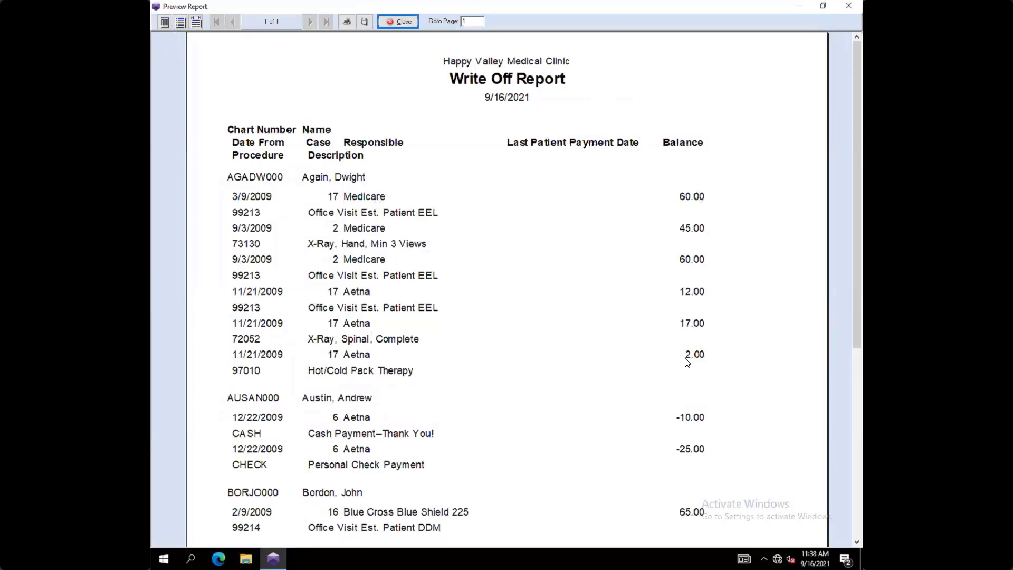
{"action": "scroll", "coordinate": [688, 362], "scroll_direction": "down", "scroll_amount": 3}
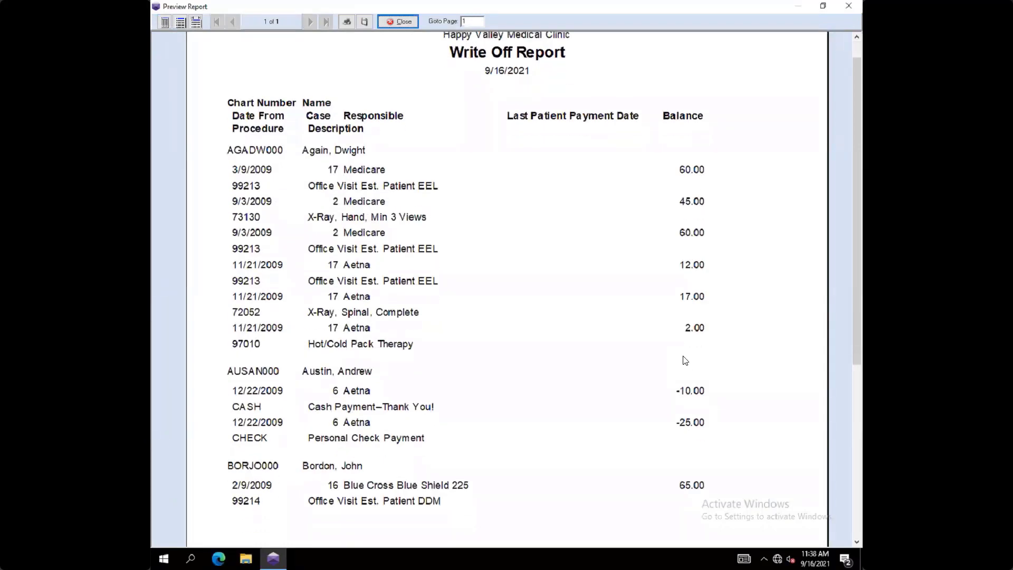
{"action": "scroll", "coordinate": [590, 355], "scroll_direction": "down", "scroll_amount": 10}
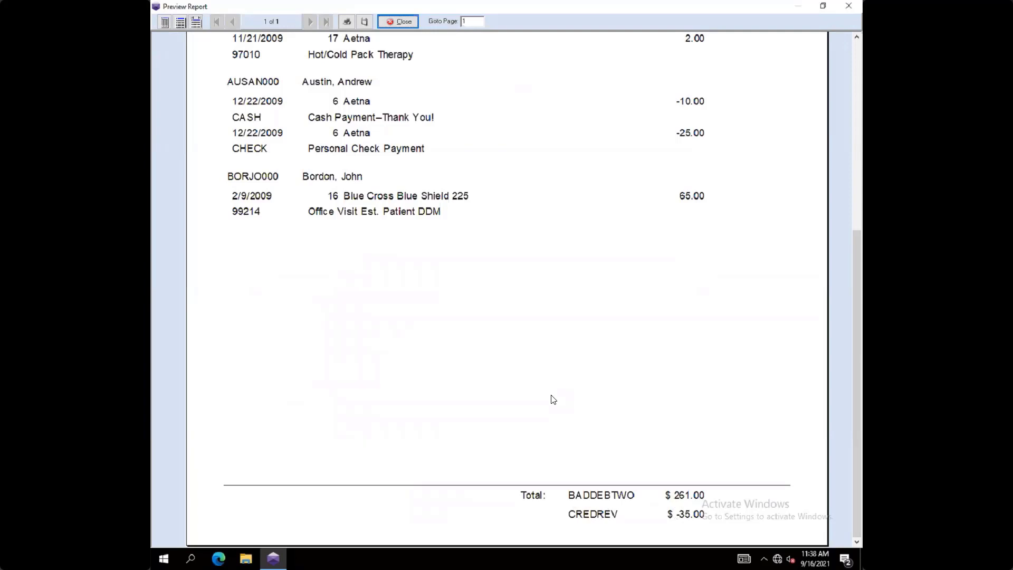
{"action": "scroll", "coordinate": [663, 356], "scroll_direction": "up", "scroll_amount": 3}
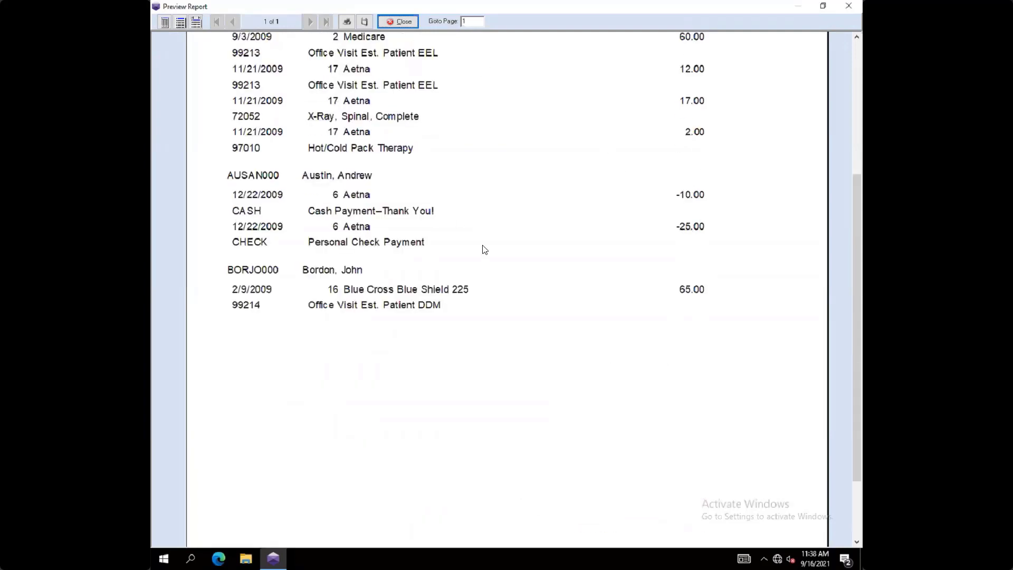
{"action": "scroll", "coordinate": [483, 249], "scroll_direction": "up", "scroll_amount": 1}
{"action": "scroll", "coordinate": [484, 249], "scroll_direction": "up", "scroll_amount": 2}
{"action": "scroll", "coordinate": [414, 88], "scroll_direction": "up", "scroll_amount": 3}
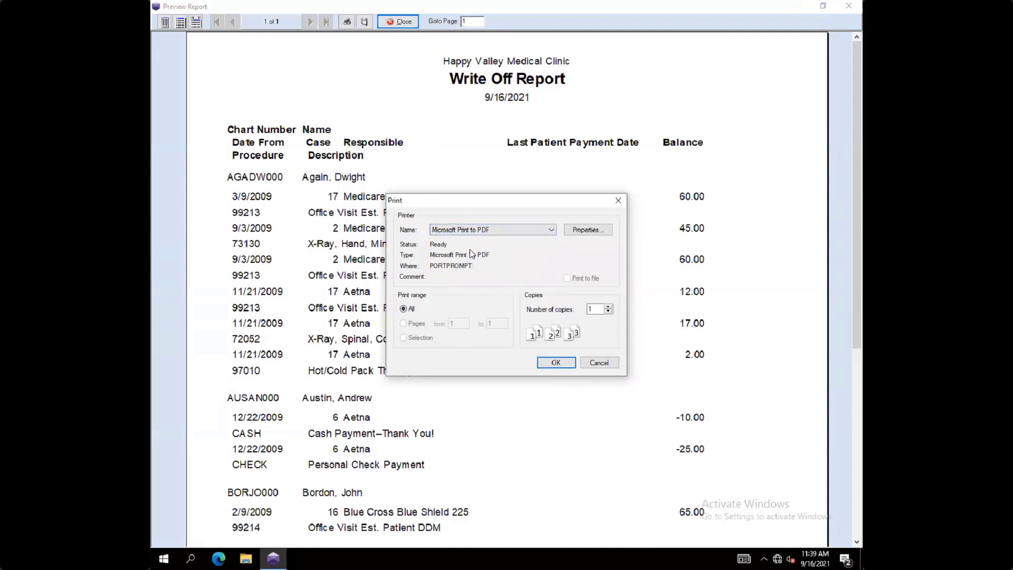
{"action": "left_click", "coordinate": [596, 365]}
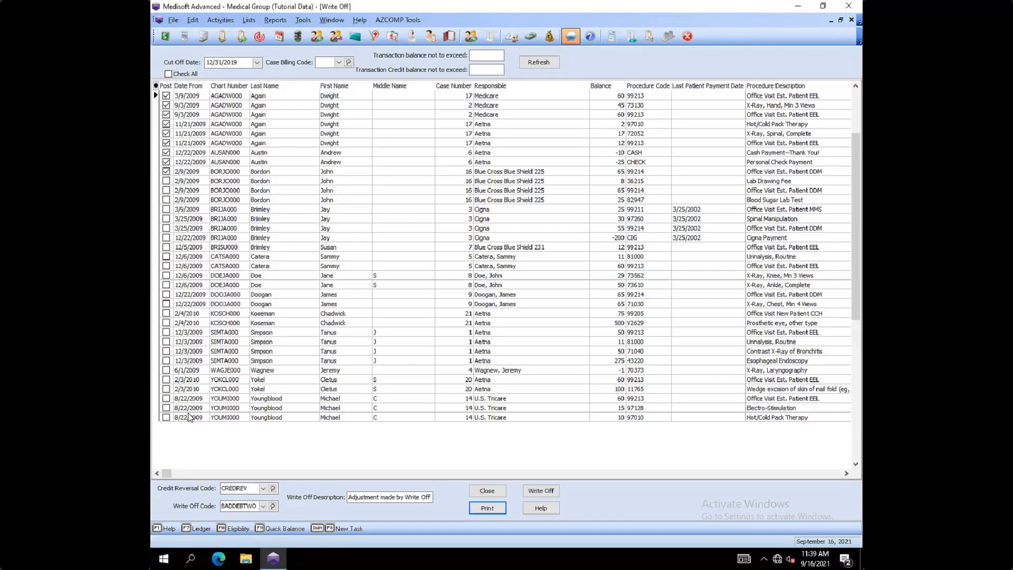
Step: Write off all the marked transactions and confirm continuing with the utility
{"action": "left_click", "coordinate": [615, 239]}
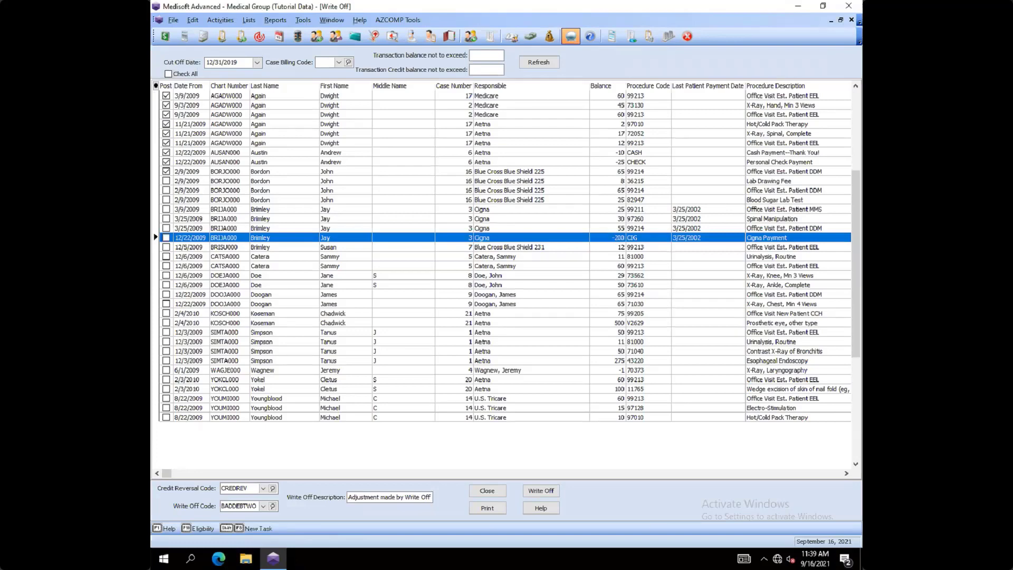
{"action": "left_click", "coordinate": [540, 491]}
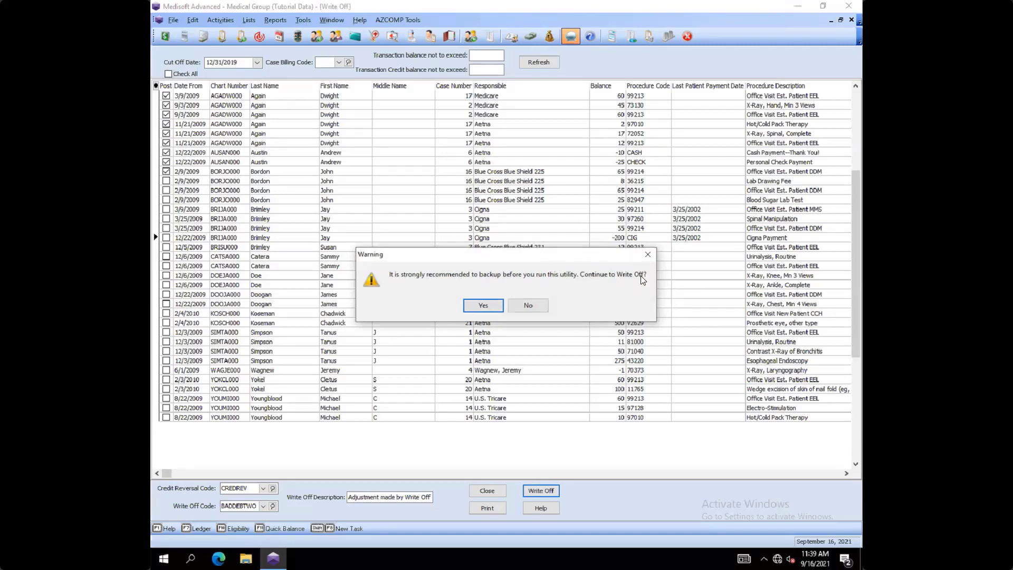
{"action": "left_click", "coordinate": [480, 306]}
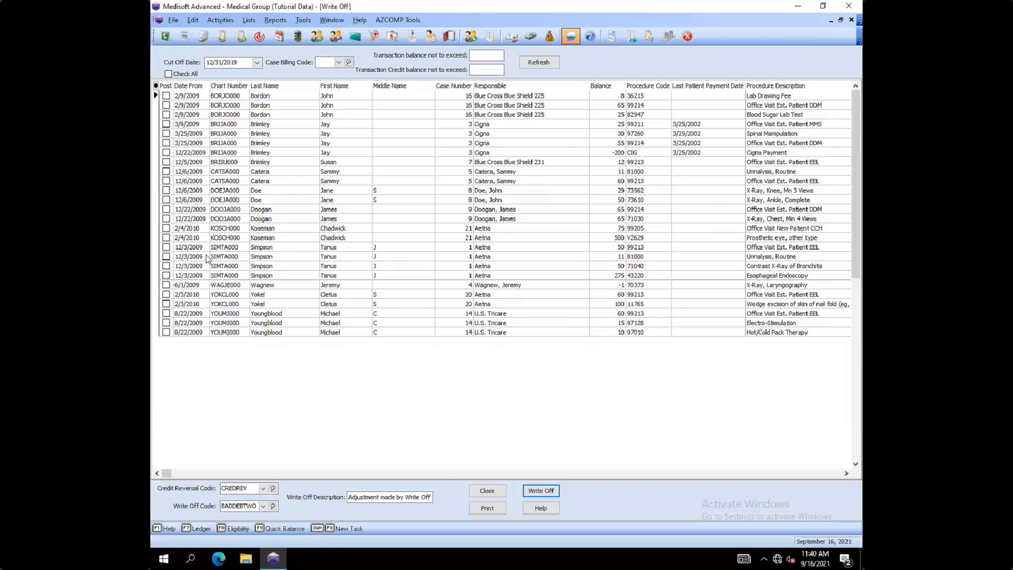
Step: Mark the 2/9/2009 Blood Sugar Lab Test and the 3/9/2009 and both 3/25/2009 Cigna charges for posting
{"action": "left_click", "coordinate": [166, 114]}
{"action": "left_click", "coordinate": [166, 124]}
{"action": "left_click", "coordinate": [167, 133]}
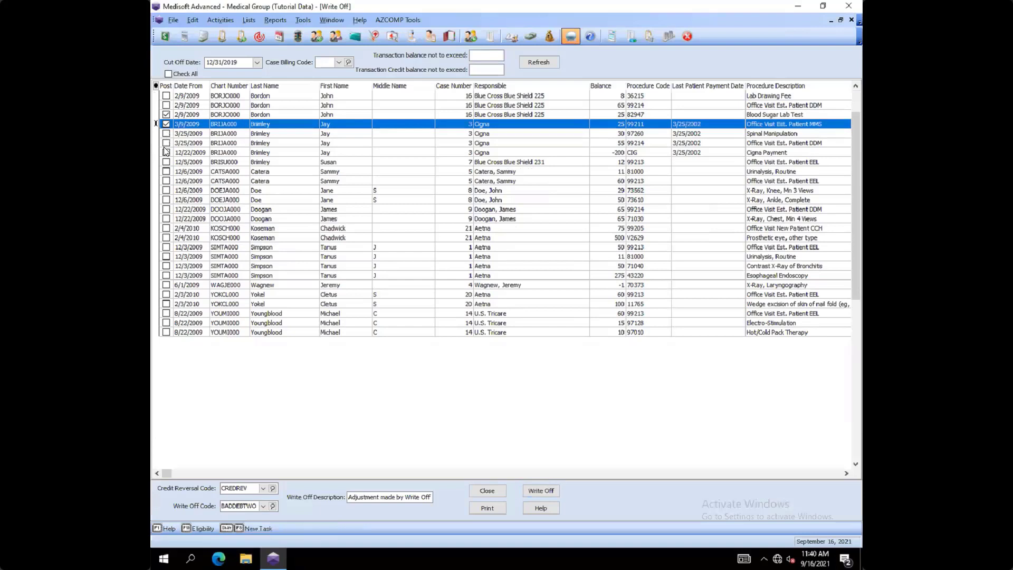
{"action": "left_click", "coordinate": [165, 144]}
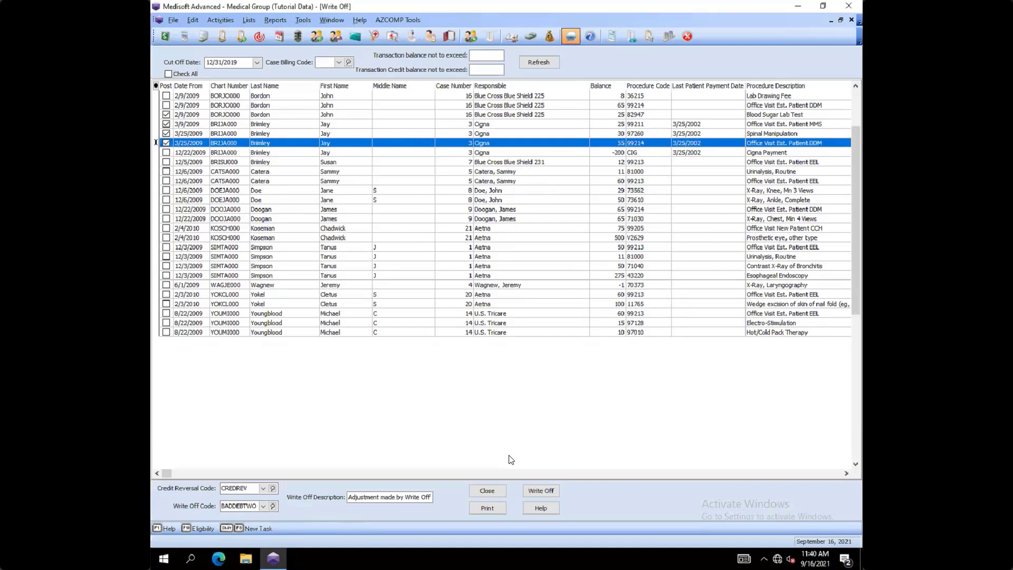
Step: Close the Write Off utility and open the first listed patient's chart in Transaction Entry
{"action": "left_click", "coordinate": [487, 491]}
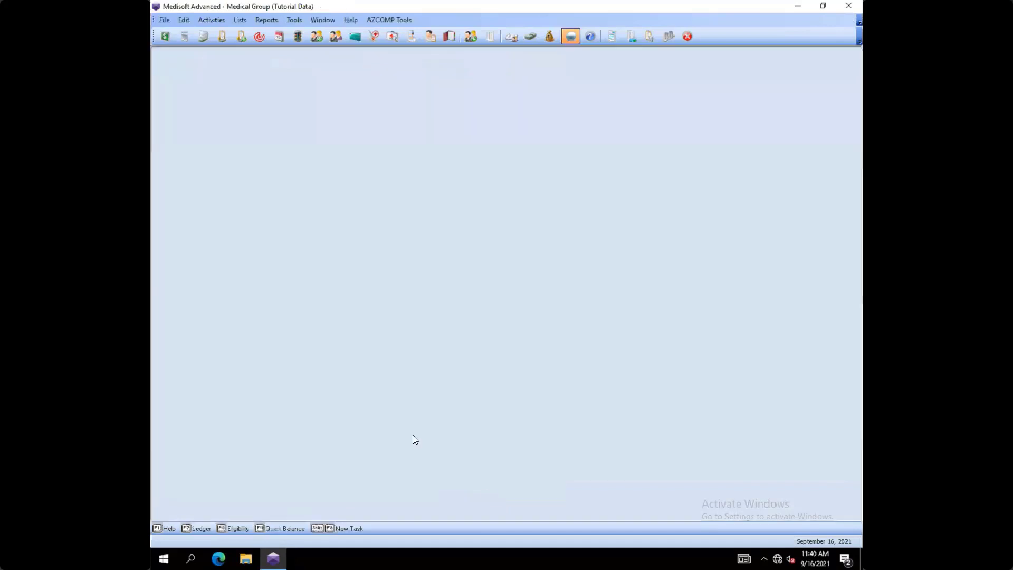
{"action": "left_click", "coordinate": [165, 36]}
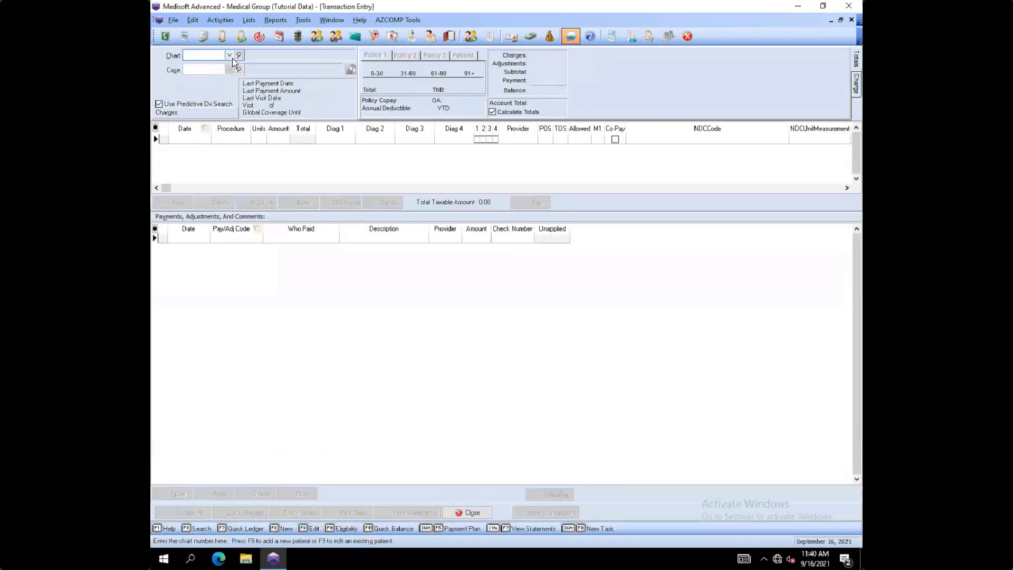
{"action": "left_click", "coordinate": [230, 56]}
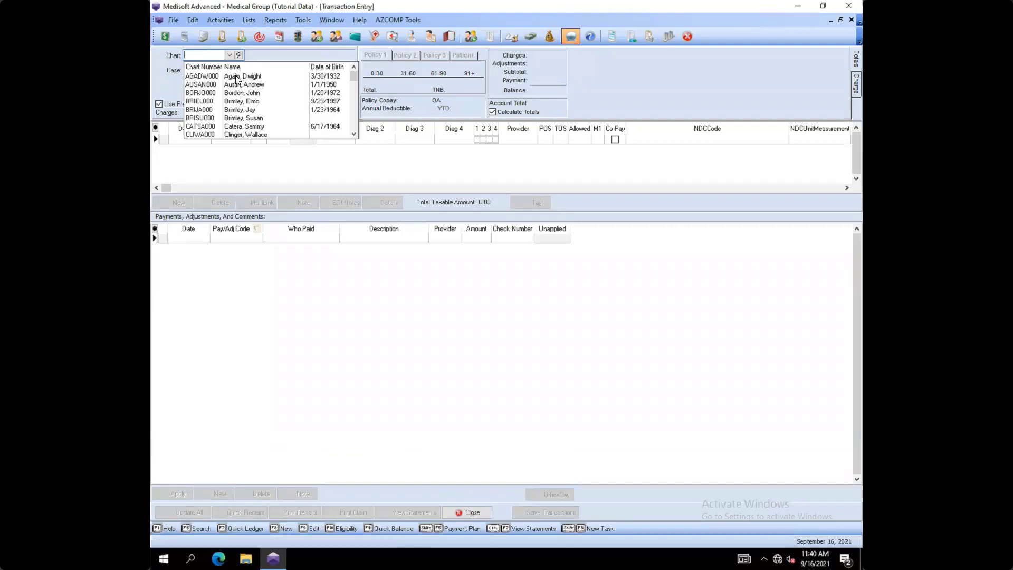
{"action": "left_click", "coordinate": [236, 78]}
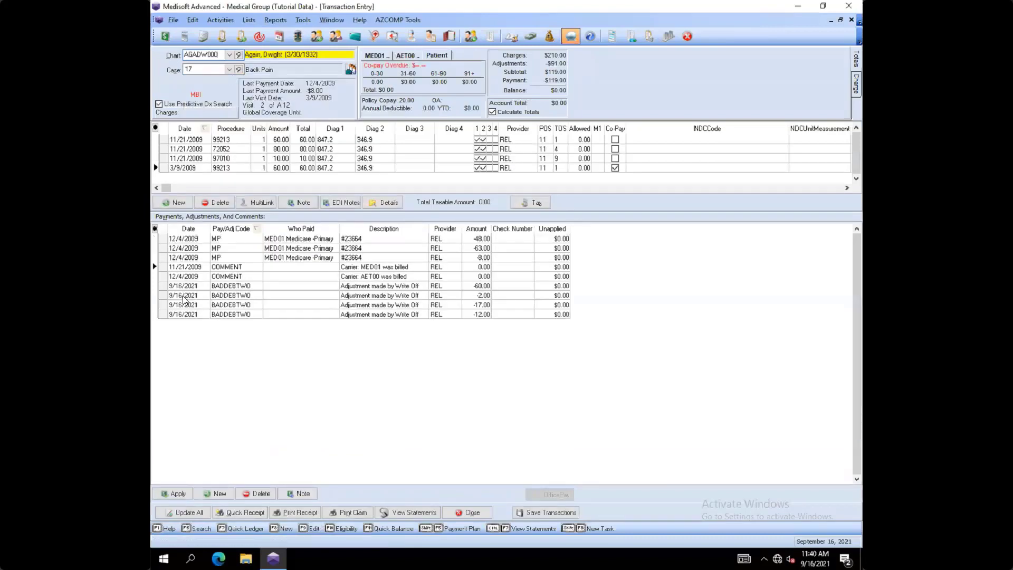
Step: Examine the dates, amounts and description of the four BADDEBTWO adjustments posted to the patient's case
{"action": "left_click", "coordinate": [185, 288]}
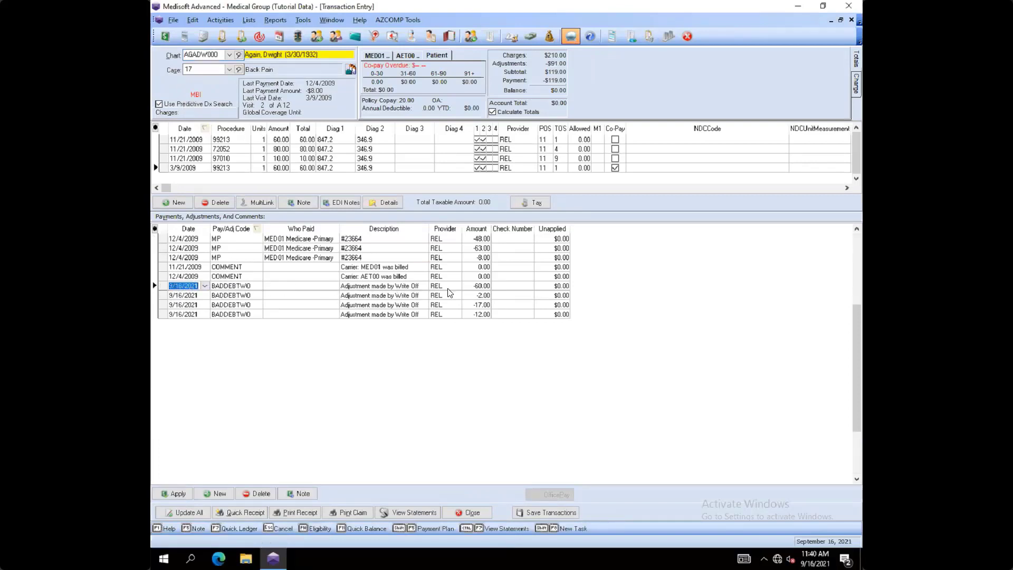
{"action": "left_click", "coordinate": [478, 285]}
{"action": "left_click", "coordinate": [471, 296]}
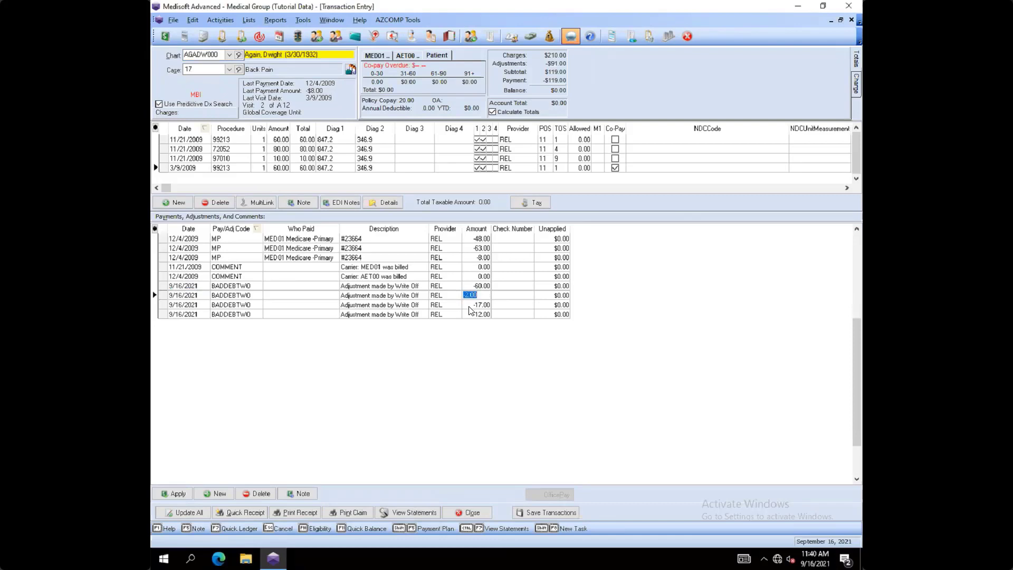
{"action": "left_click", "coordinate": [471, 306]}
{"action": "left_click", "coordinate": [472, 315]}
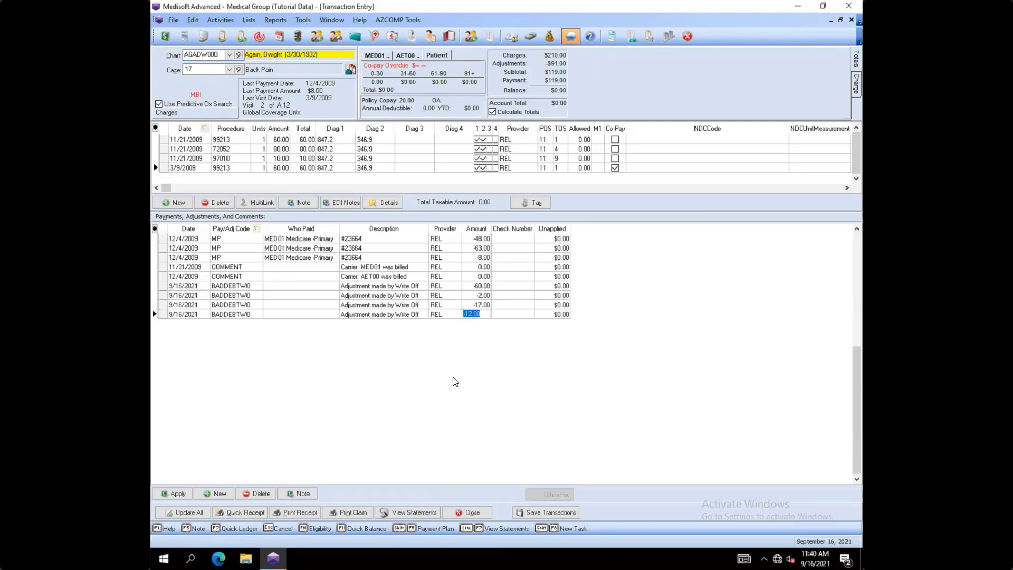
{"action": "left_click", "coordinate": [391, 315]}
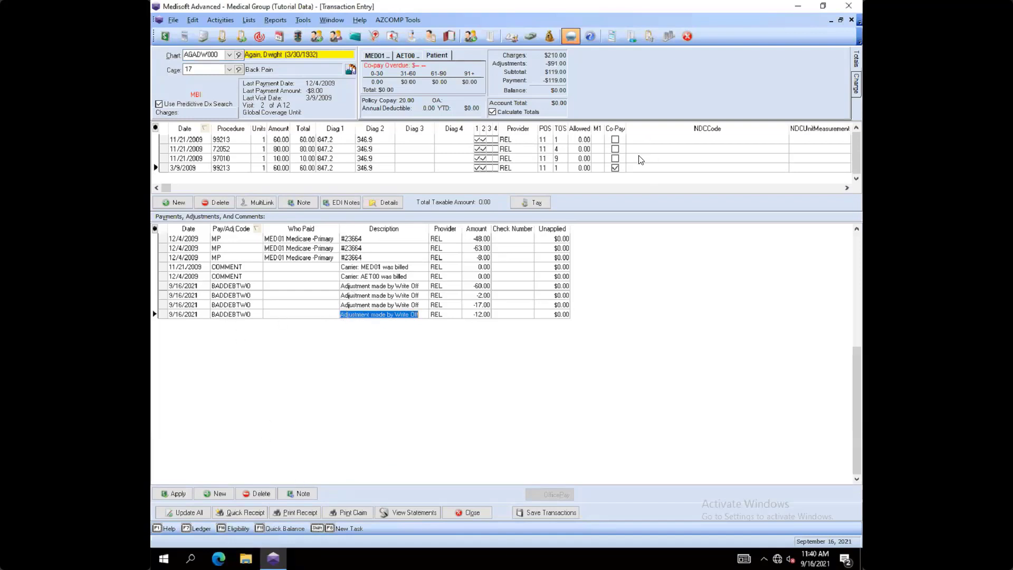
Step: Enlarge the charges grid's height and narrow its NDCCode and NDCUnitMeasurement columns
{"action": "left_click_drag", "start_coordinate": [610, 248], "coordinate": [586, 430]}
{"action": "left_click", "coordinate": [768, 125]}
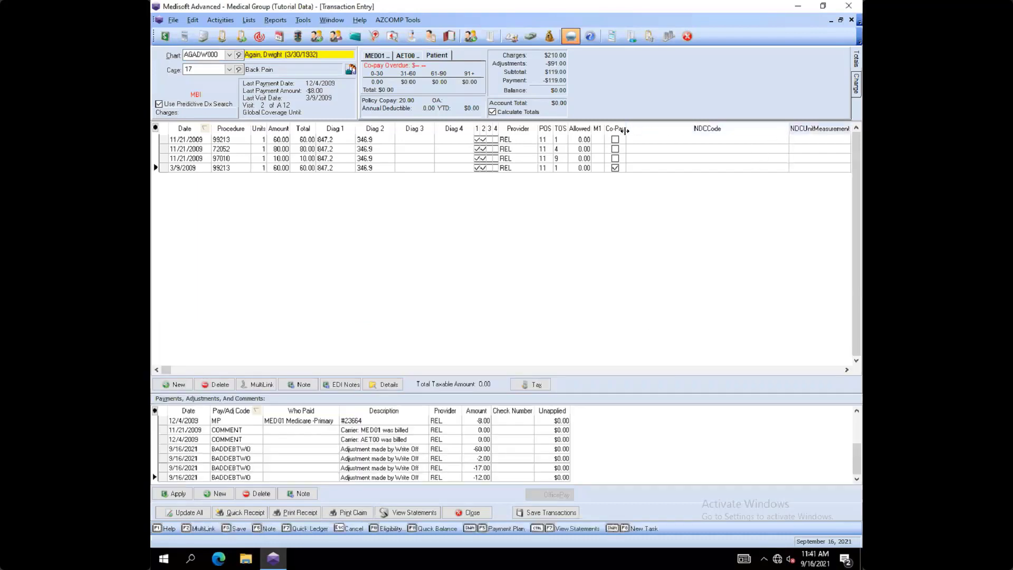
{"action": "left_click_drag", "start_coordinate": [788, 125], "coordinate": [654, 127]}
{"action": "left_click_drag", "start_coordinate": [716, 126], "coordinate": [653, 124]}
{"action": "left_click_drag", "start_coordinate": [716, 126], "coordinate": [670, 128]}
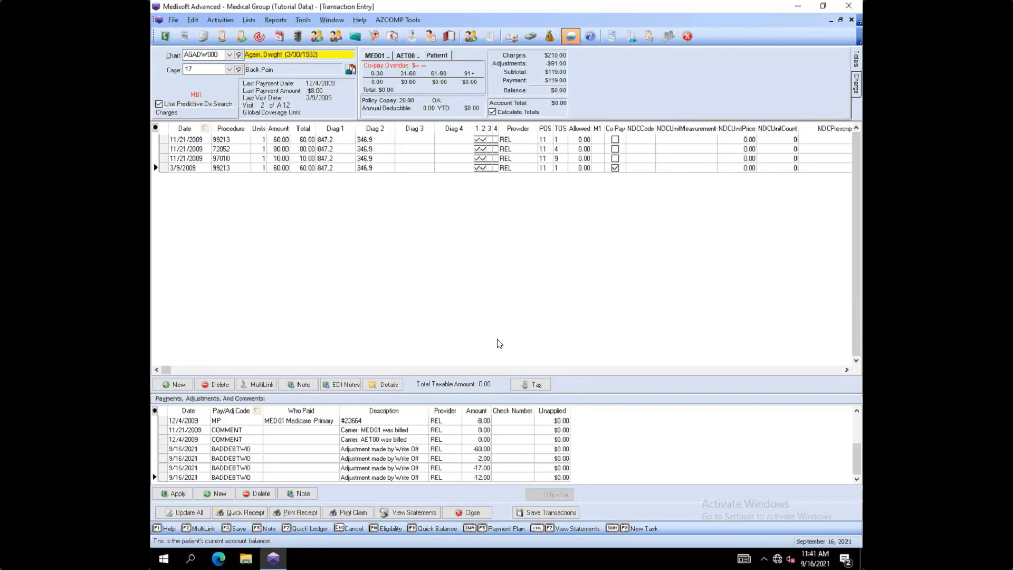
Step: Add the Remainder field to the columns of the Transaction Entry charges grid
{"action": "left_click", "coordinate": [552, 371]}
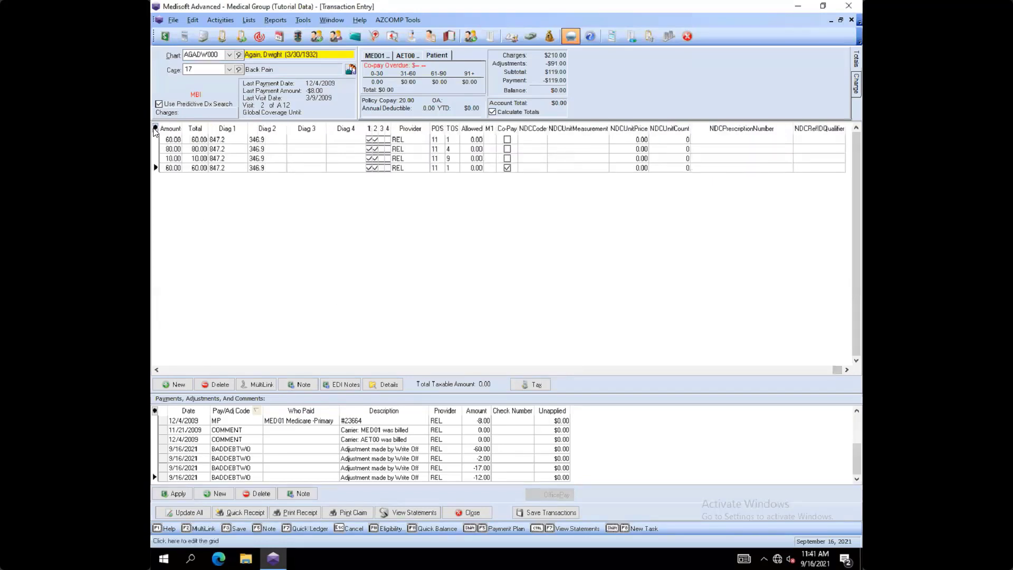
{"action": "left_click", "coordinate": [176, 371]}
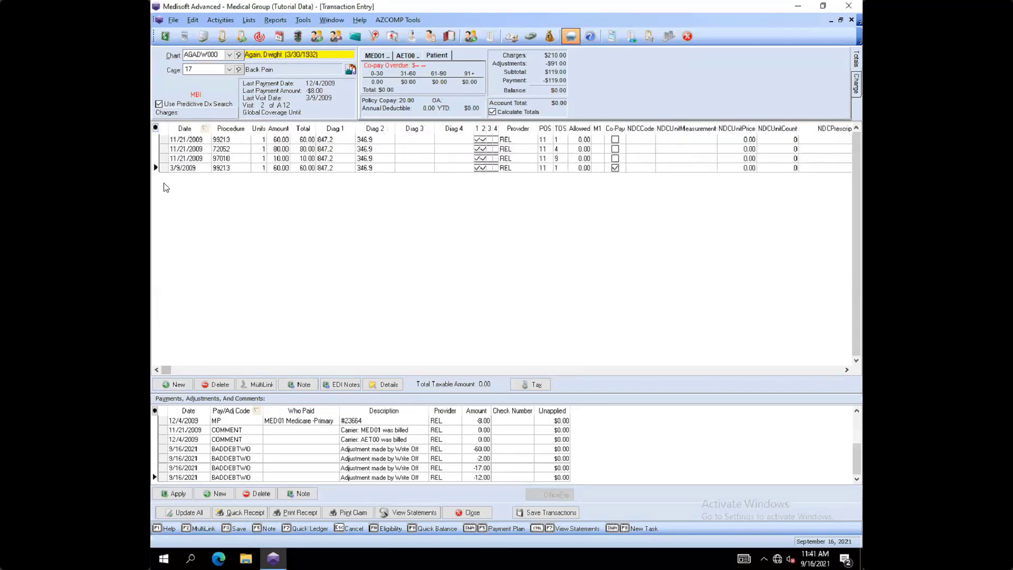
{"action": "left_click", "coordinate": [167, 140]}
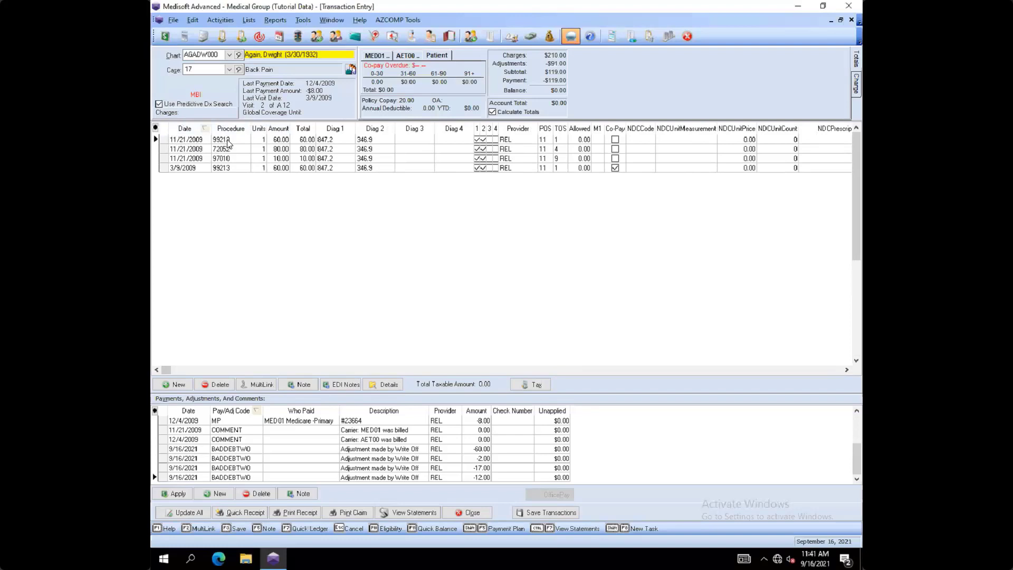
{"action": "left_click", "coordinate": [155, 128]}
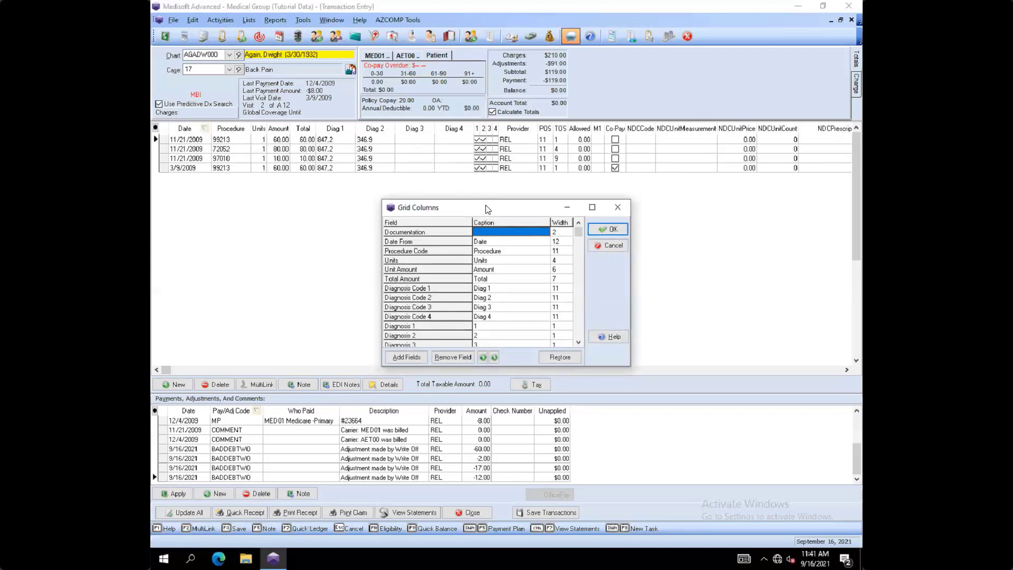
{"action": "left_click_drag", "start_coordinate": [486, 207], "coordinate": [450, 152]}
{"action": "left_click", "coordinate": [368, 302]}
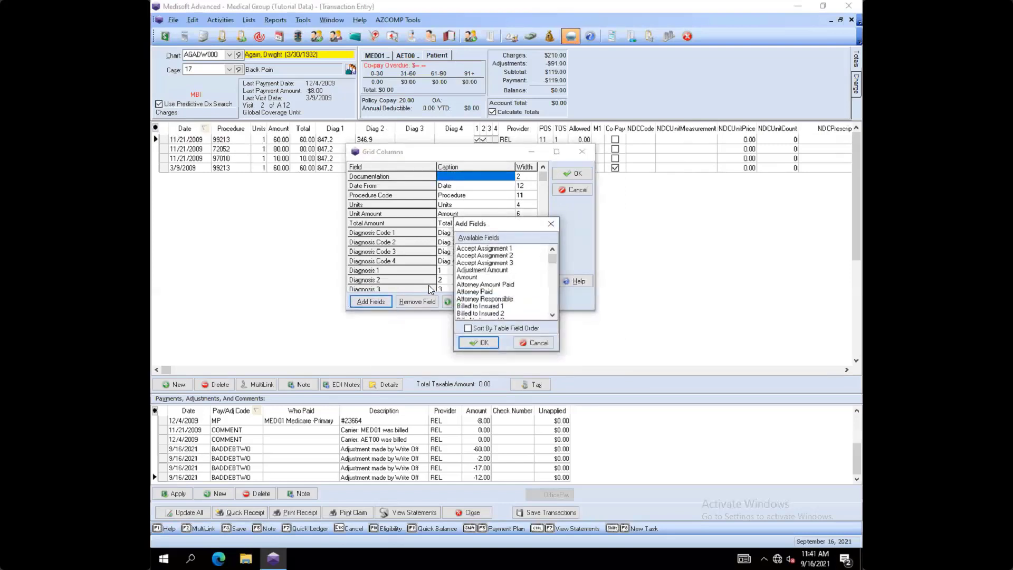
{"action": "key", "text": "r"}
{"action": "left_click", "coordinate": [482, 343]}
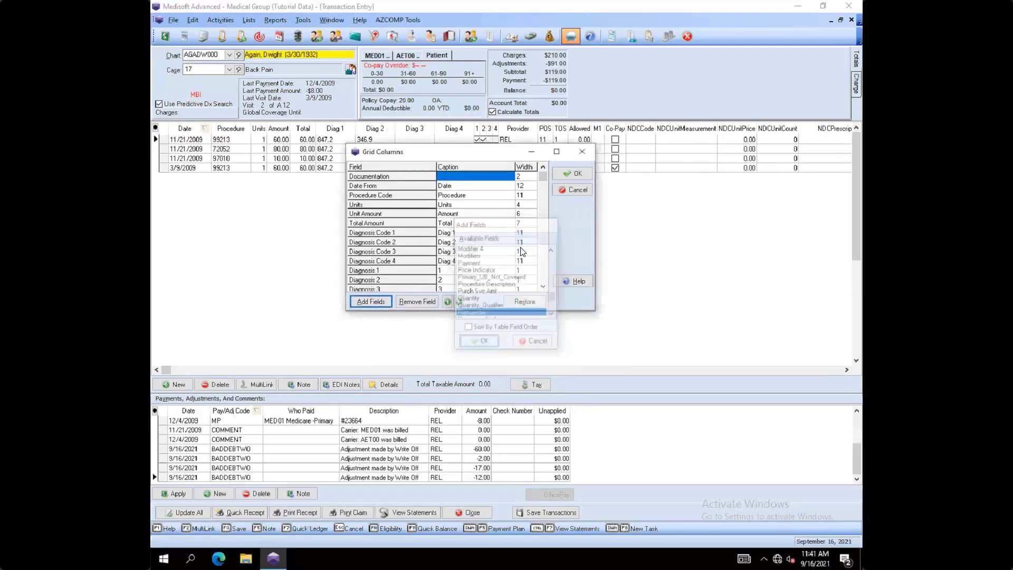
Step: Remove the six NDC fields, from NDCCode through NDCRefIDQualifier, from the charges grid and close Transaction Entry
{"action": "scroll", "coordinate": [527, 290], "scroll_direction": "down", "scroll_amount": 4}
{"action": "left_click_drag", "start_coordinate": [527, 291], "coordinate": [526, 294]}
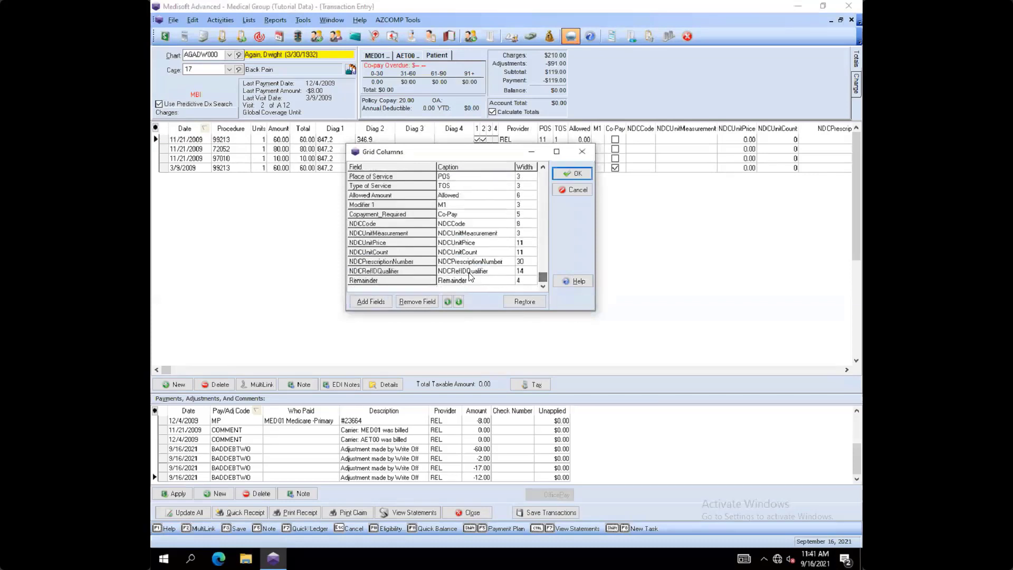
{"action": "left_click", "coordinate": [471, 270]}
{"action": "left_click", "coordinate": [462, 225]}
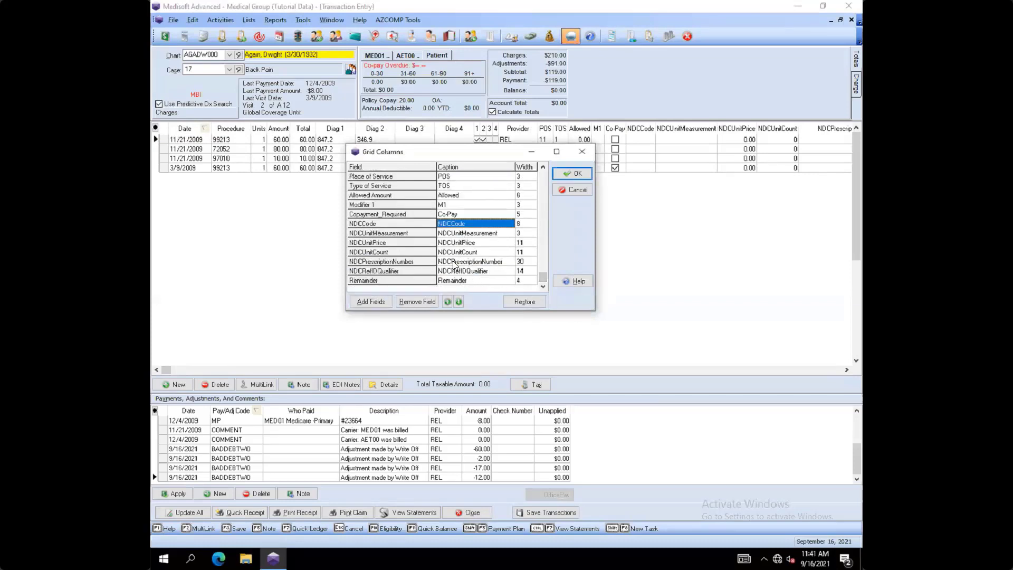
{"action": "left_click", "coordinate": [420, 300]}
{"action": "left_click", "coordinate": [420, 299]}
{"action": "left_click", "coordinate": [420, 299]}
{"action": "left_click", "coordinate": [420, 298]}
{"action": "left_click", "coordinate": [420, 298]}
{"action": "left_click", "coordinate": [420, 298]}
{"action": "left_click", "coordinate": [566, 173]}
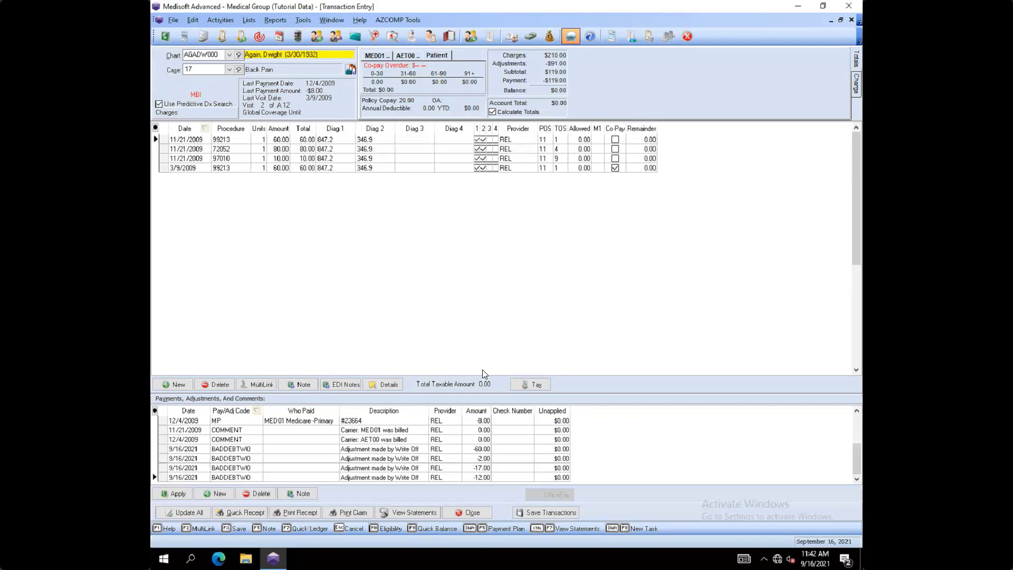
{"action": "left_click", "coordinate": [472, 511]}
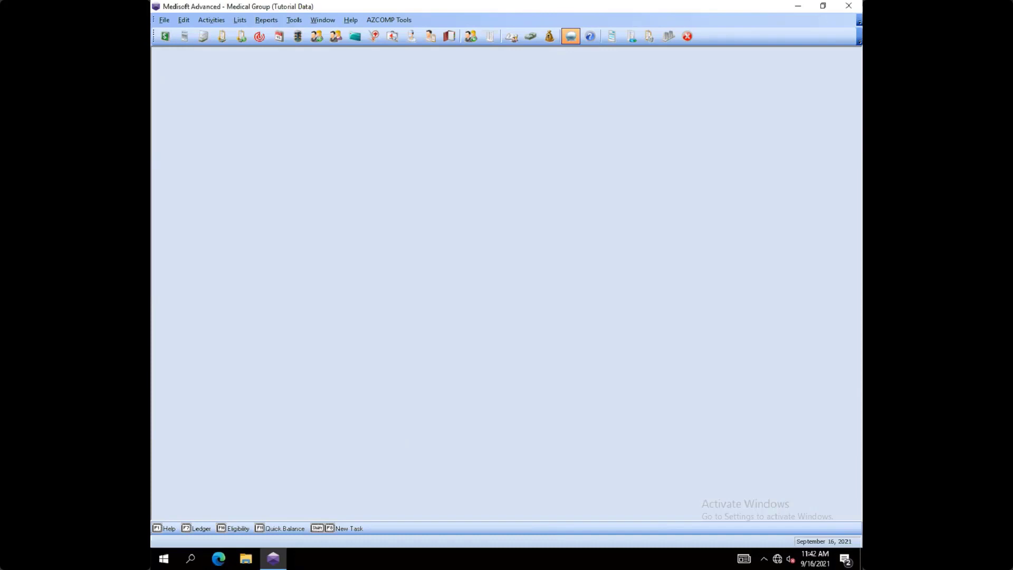
Step: Choose the Desktop as the practice data backup's destination folder and close the backup without starting it
{"action": "mouse_move", "coordinate": [405, 5]}
{"action": "left_click", "coordinate": [162, 20]}
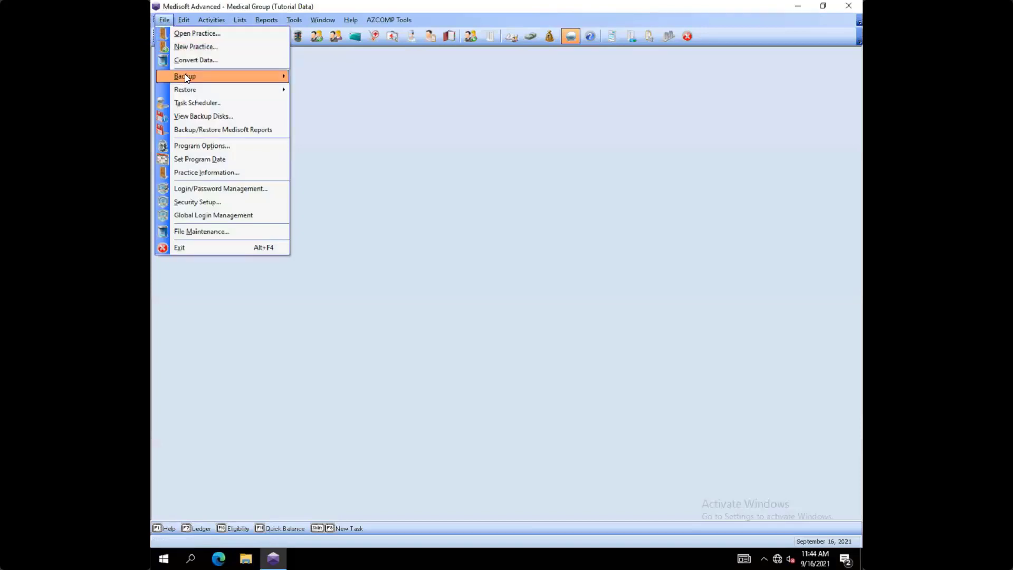
{"action": "mouse_move", "coordinate": [198, 77]}
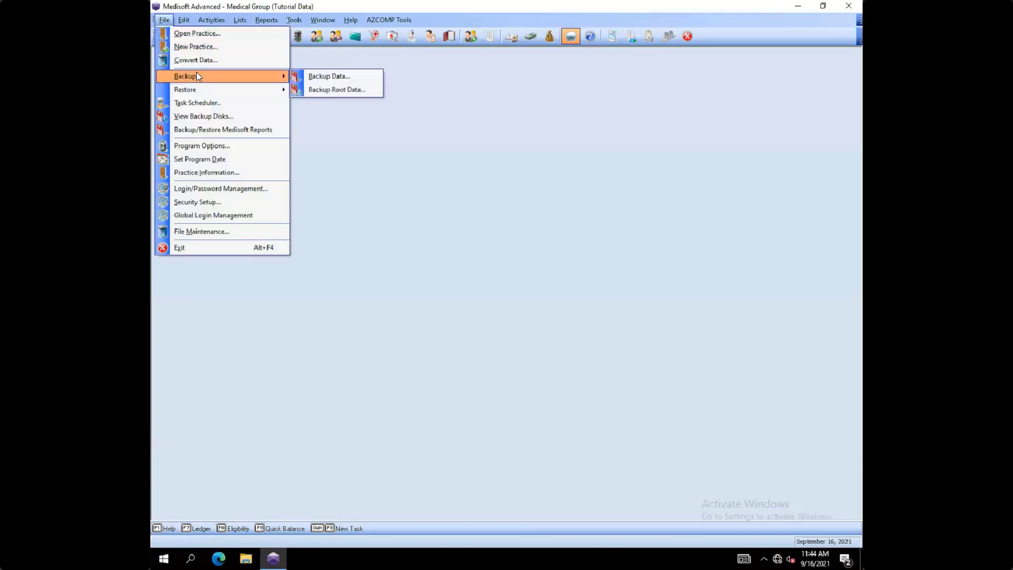
{"action": "left_click", "coordinate": [332, 76]}
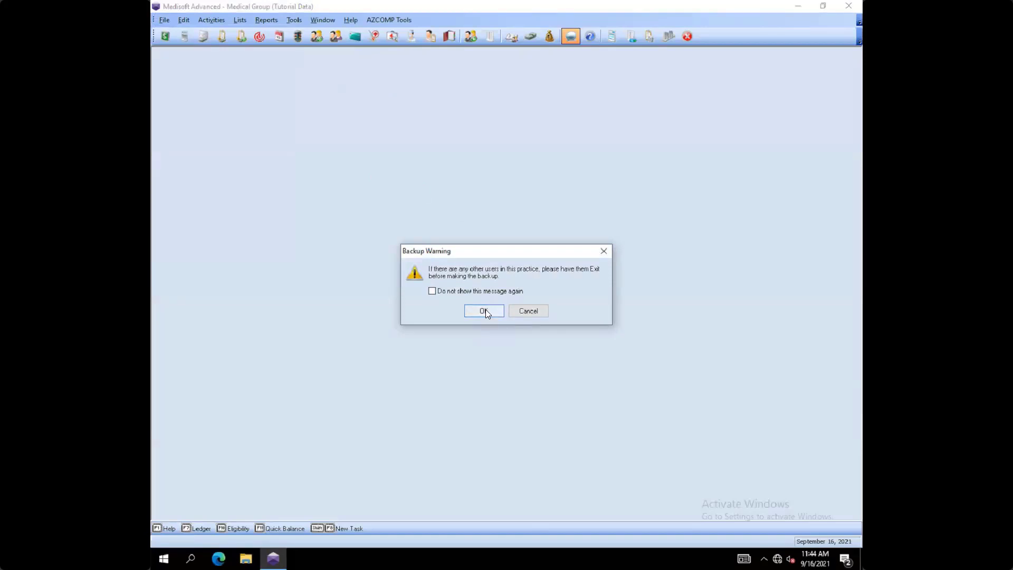
{"action": "left_click", "coordinate": [483, 312]}
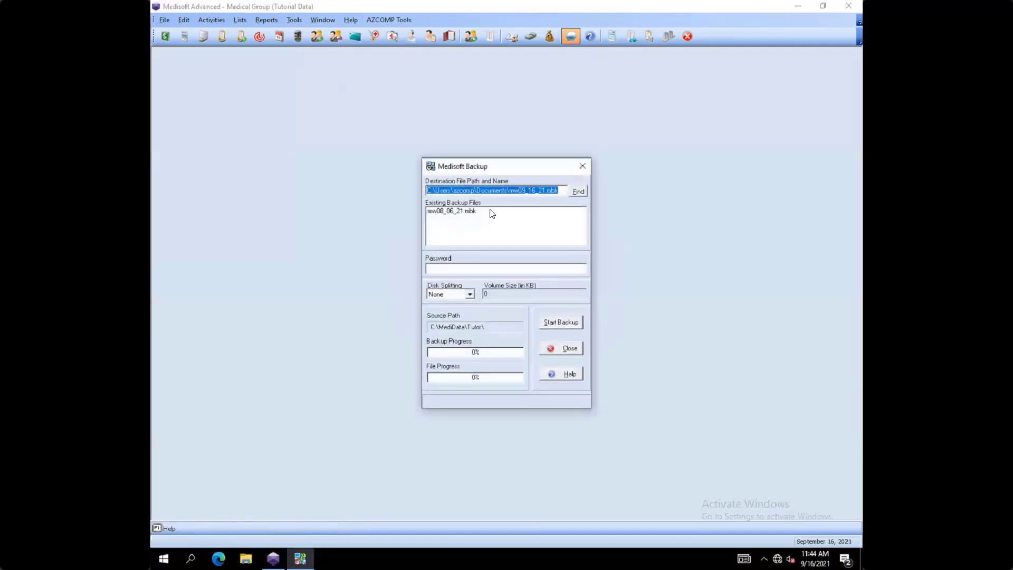
{"action": "left_click", "coordinate": [579, 191]}
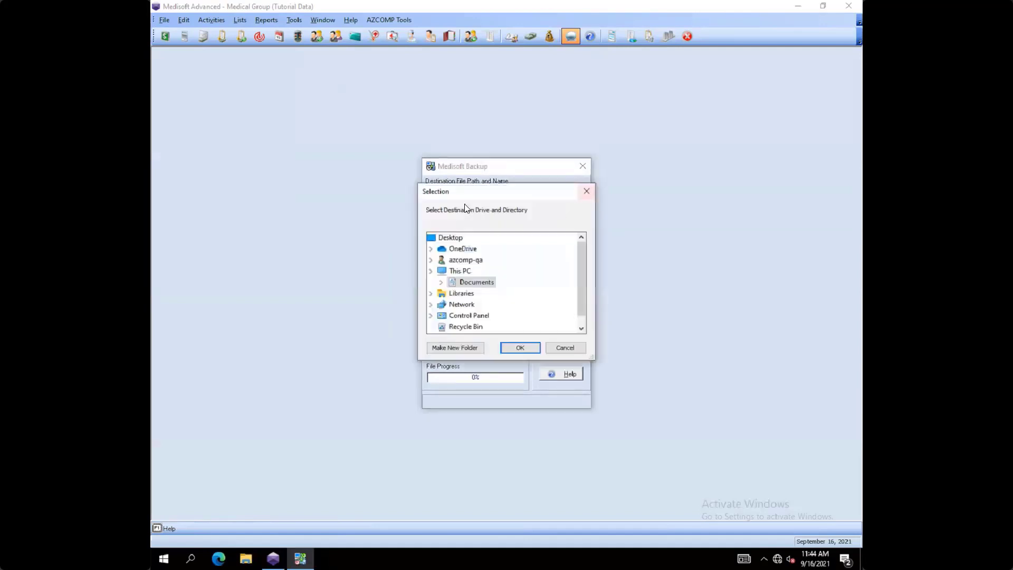
{"action": "left_click", "coordinate": [448, 239]}
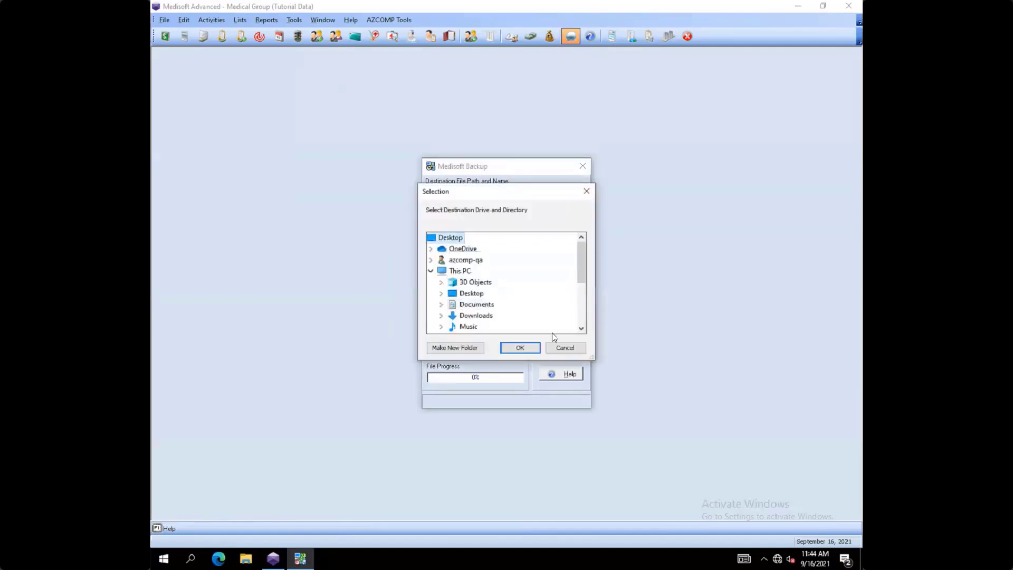
{"action": "left_click", "coordinate": [521, 347]}
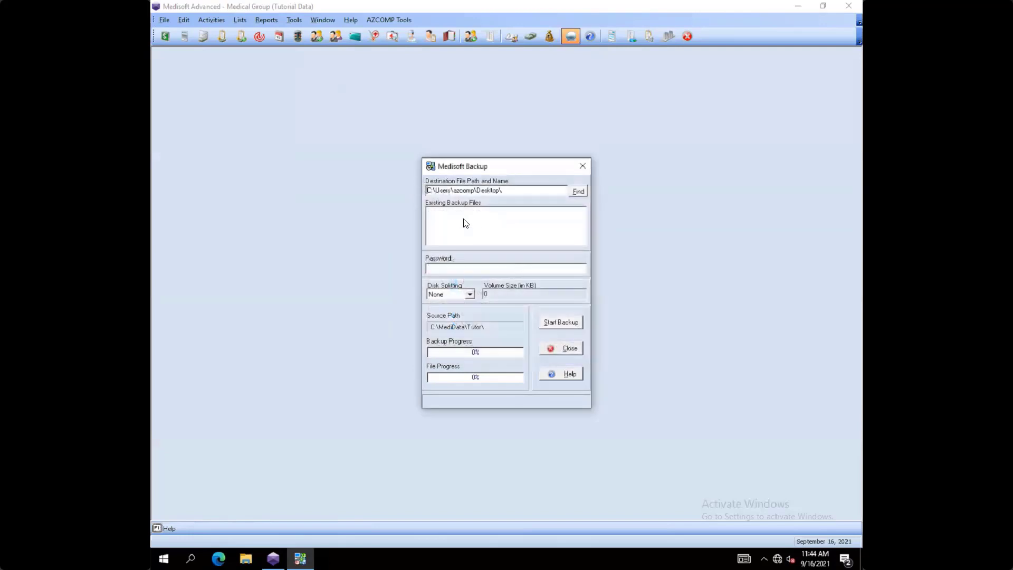
{"action": "left_click", "coordinate": [557, 349]}
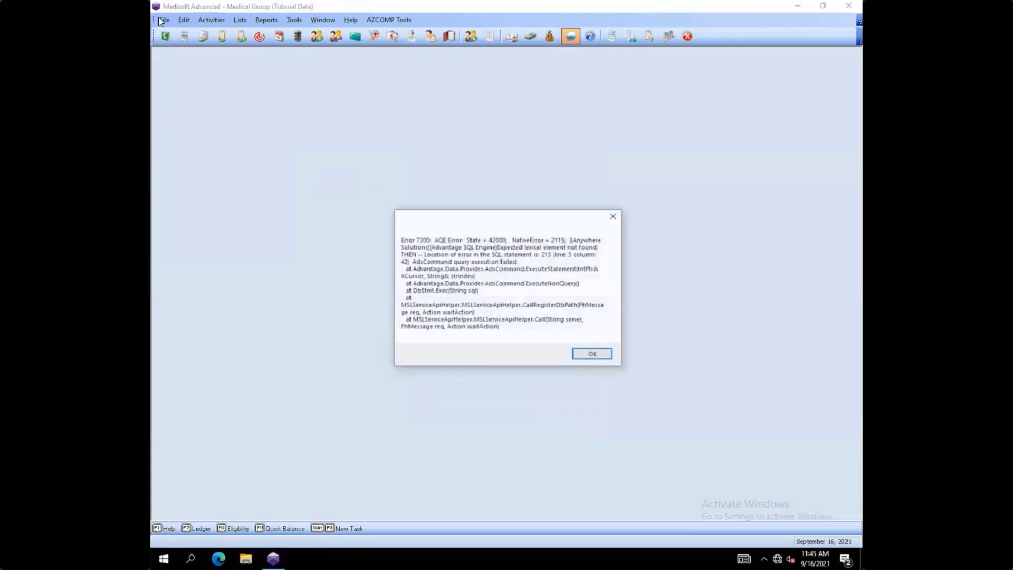
{"action": "left_click", "coordinate": [593, 356]}
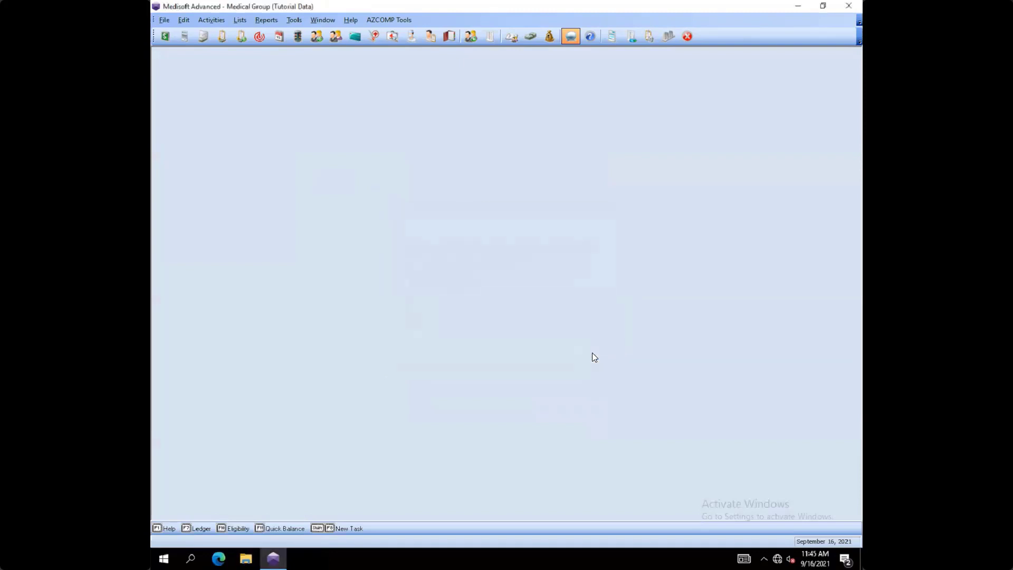
Step: Open File Maintenance and look over the Rebuild Indexes, Pack Data and Recalculate Balances options
{"action": "left_click", "coordinate": [164, 20]}
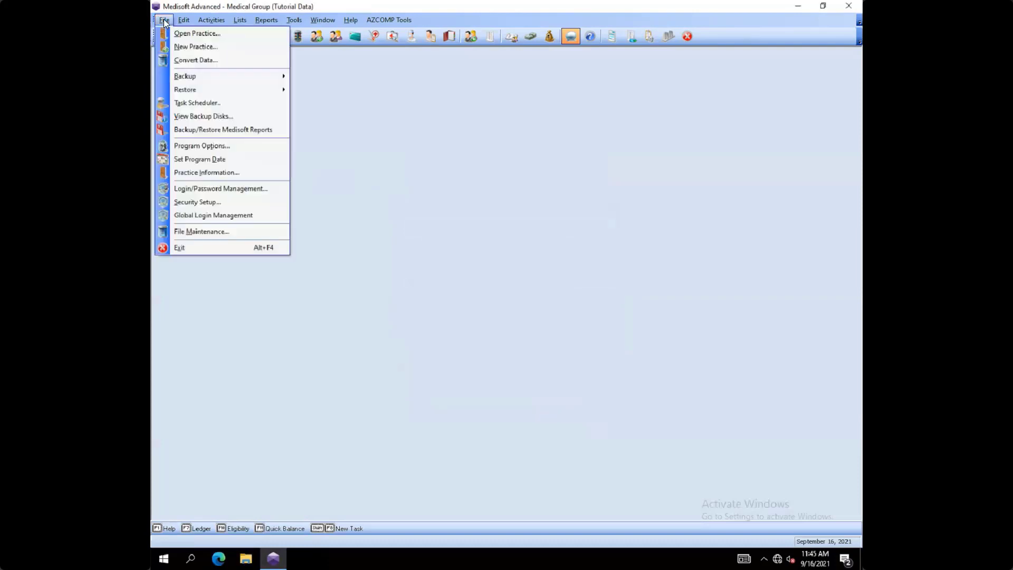
{"action": "left_click", "coordinate": [184, 231]}
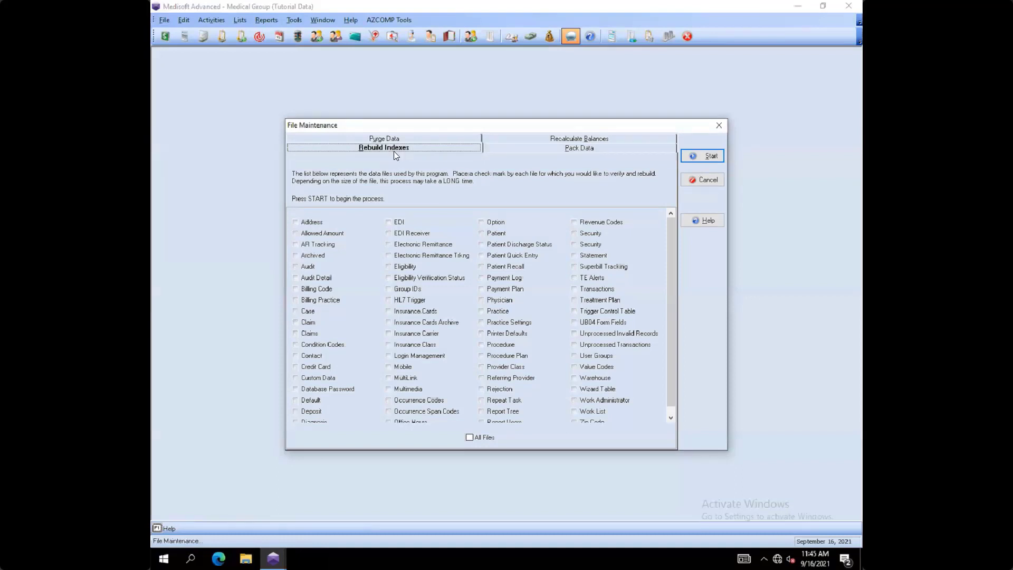
{"action": "left_click", "coordinate": [581, 148]}
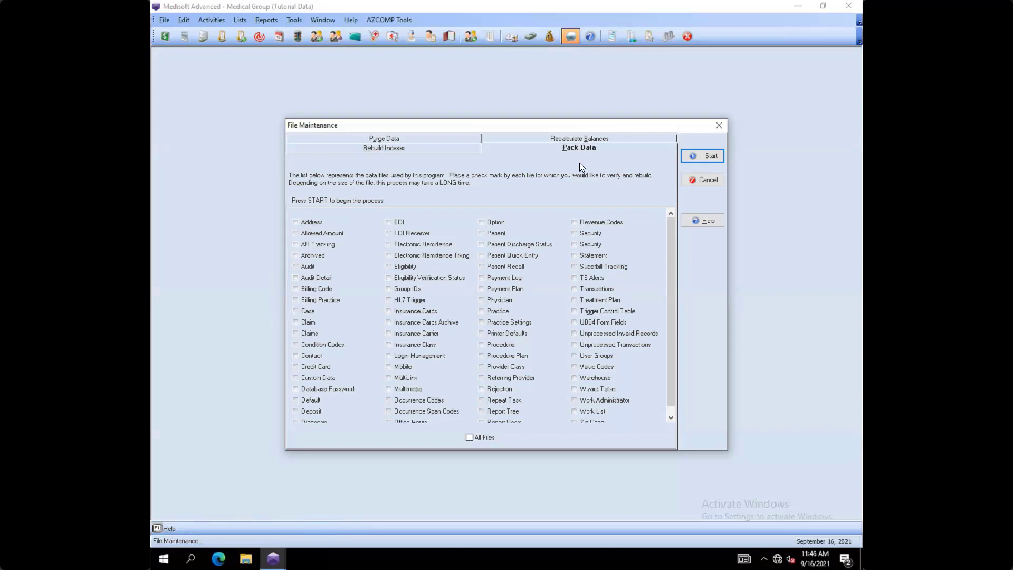
{"action": "left_click", "coordinate": [547, 139]}
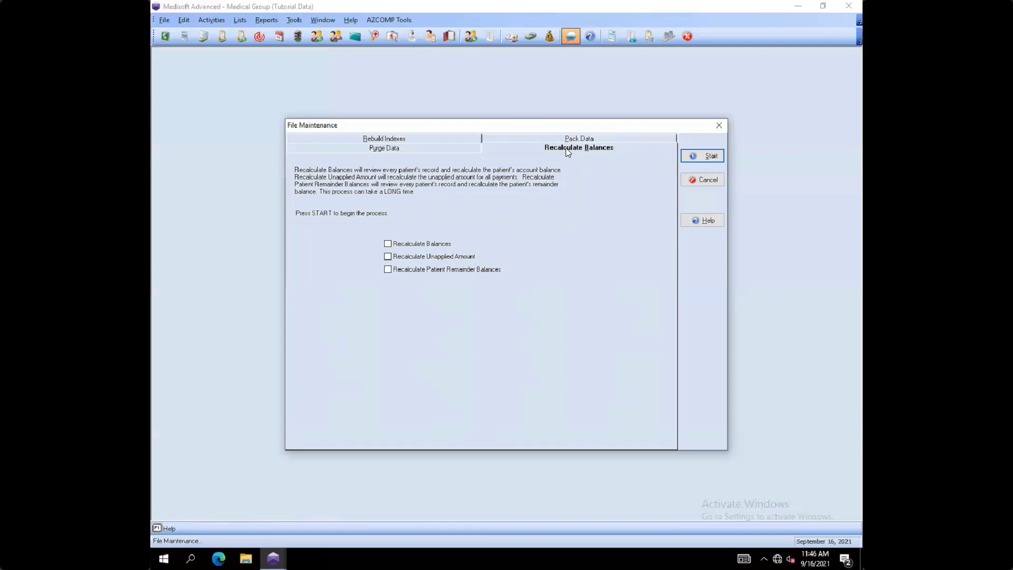
Step: Mark all files for index rebuilding and data packing, and select all three balance recalculation options
{"action": "left_click", "coordinate": [376, 139]}
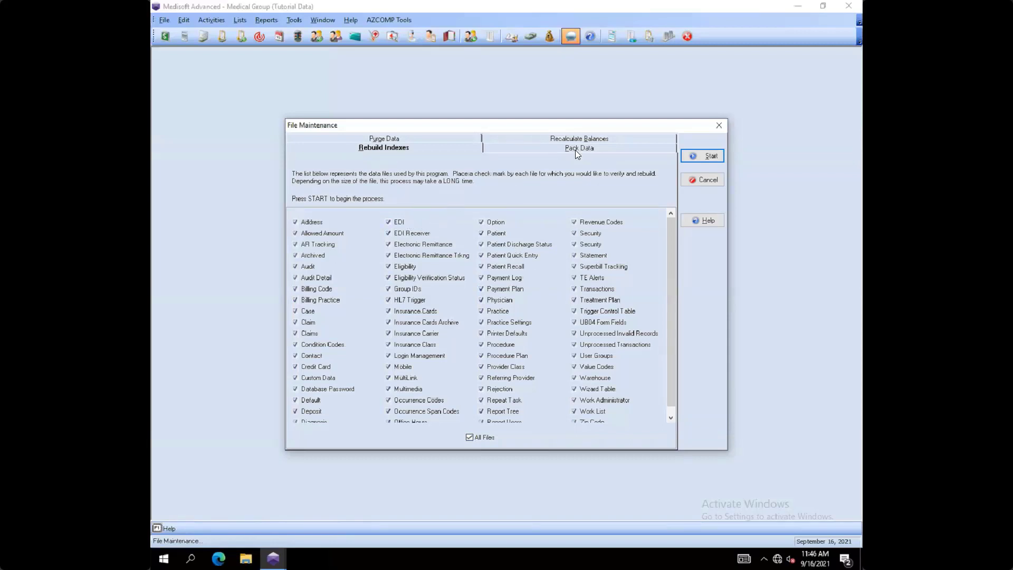
{"action": "left_click", "coordinate": [556, 147]}
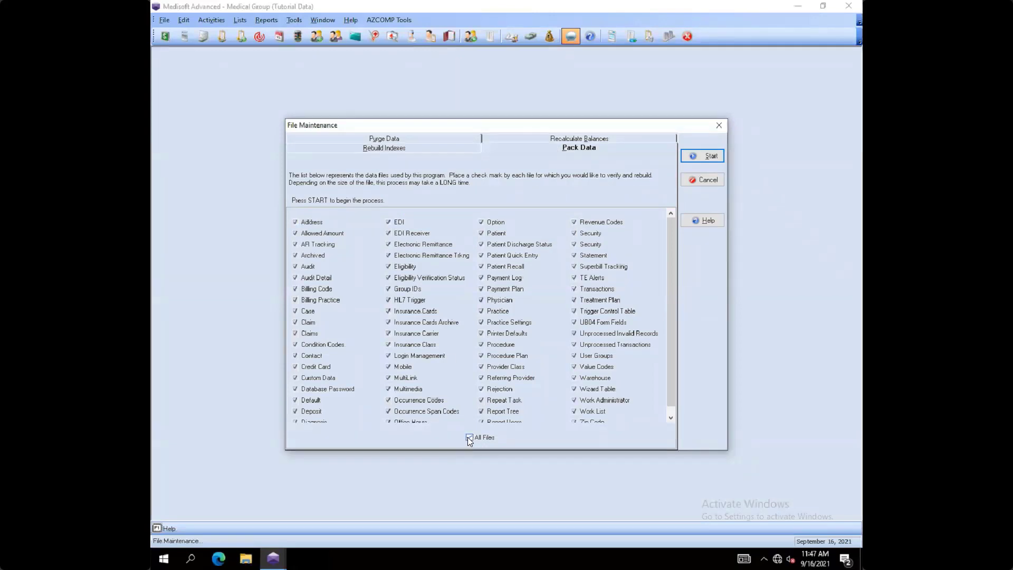
{"action": "left_click", "coordinate": [562, 139]}
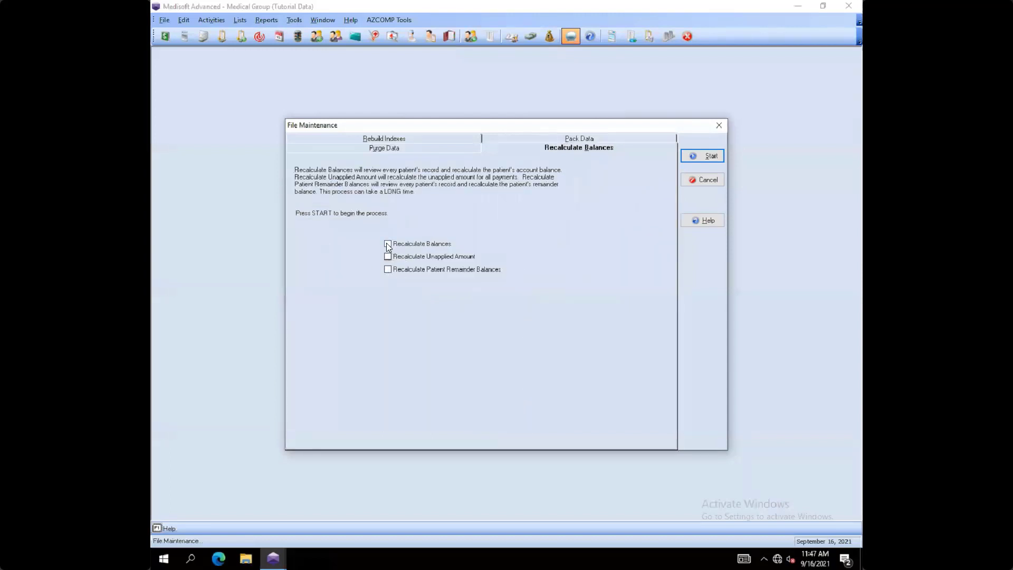
{"action": "left_click", "coordinate": [388, 269]}
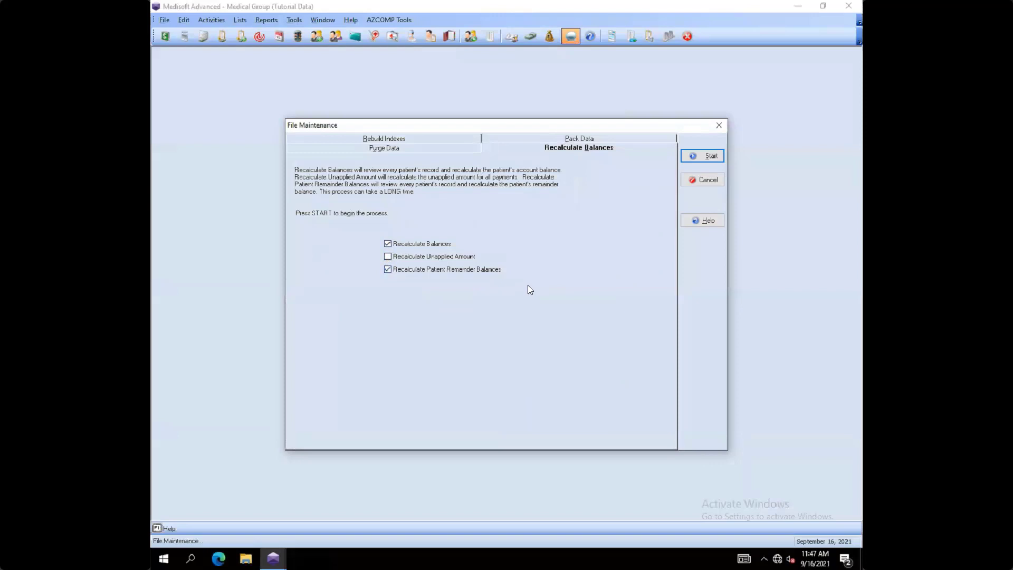
{"action": "left_click", "coordinate": [388, 257]}
{"action": "left_click", "coordinate": [387, 139]}
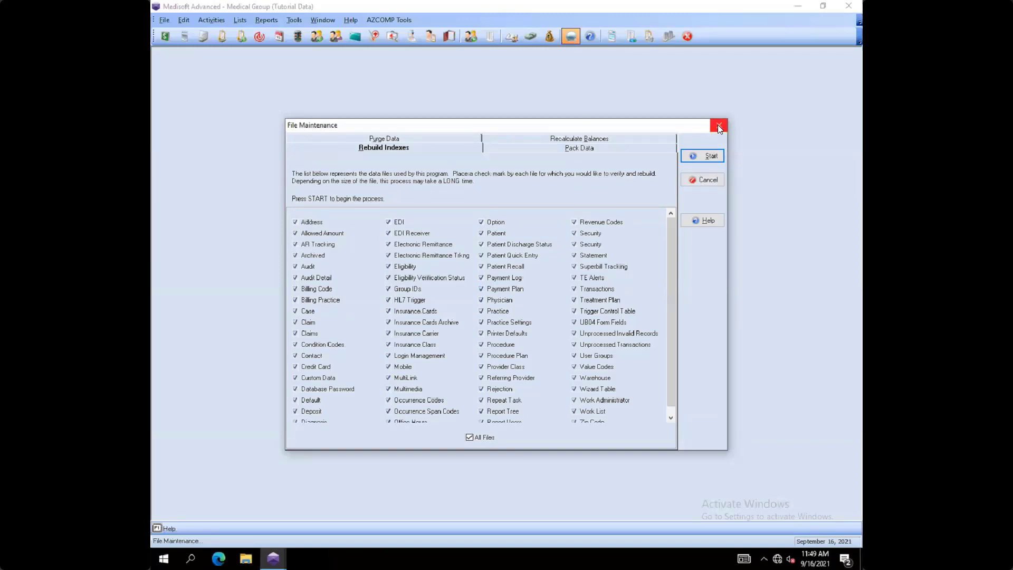
Step: Try the claim, appointment and closed-case purge options and cancel File Maintenance without starting it
{"action": "left_click", "coordinate": [379, 140]}
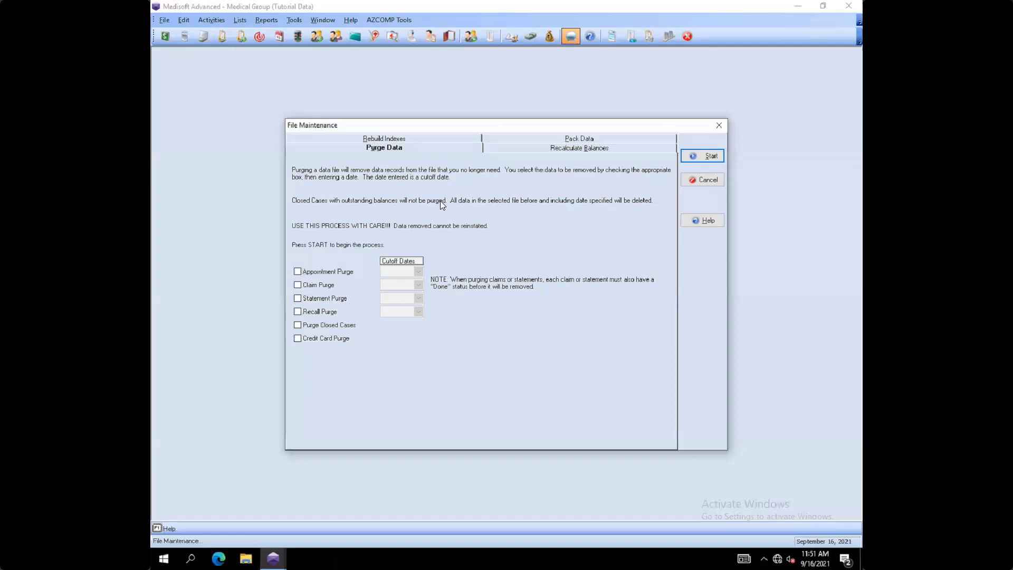
{"action": "left_click", "coordinate": [297, 284]}
{"action": "left_click", "coordinate": [296, 285]}
{"action": "left_click", "coordinate": [297, 270]}
{"action": "left_click", "coordinate": [298, 325]}
{"action": "left_click", "coordinate": [297, 271]}
{"action": "left_click", "coordinate": [703, 180]}
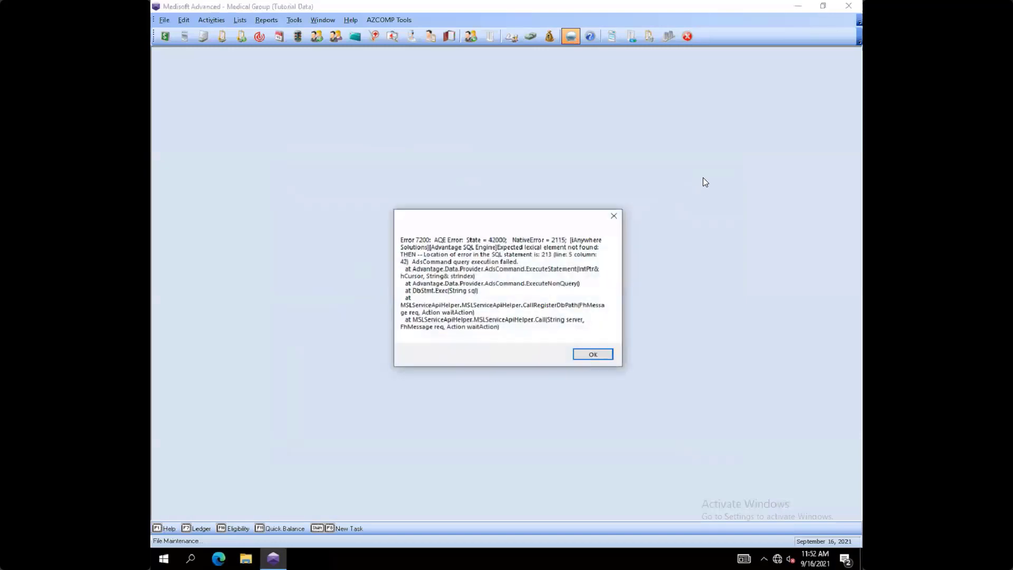
{"action": "left_click", "coordinate": [613, 217]}
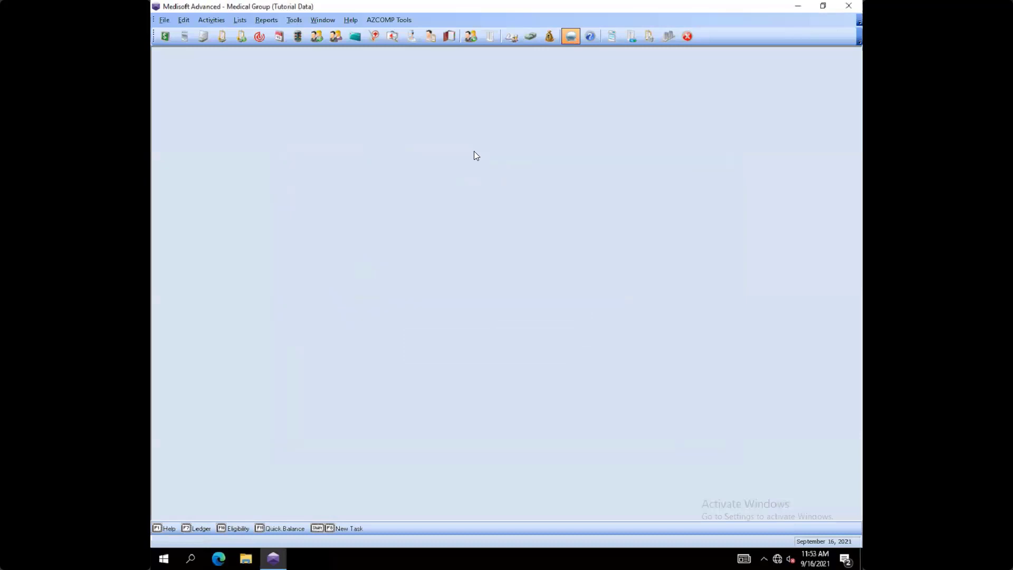
Step: Open the sixth listed patient's record from the patient list for editing
{"action": "left_click", "coordinate": [239, 21]}
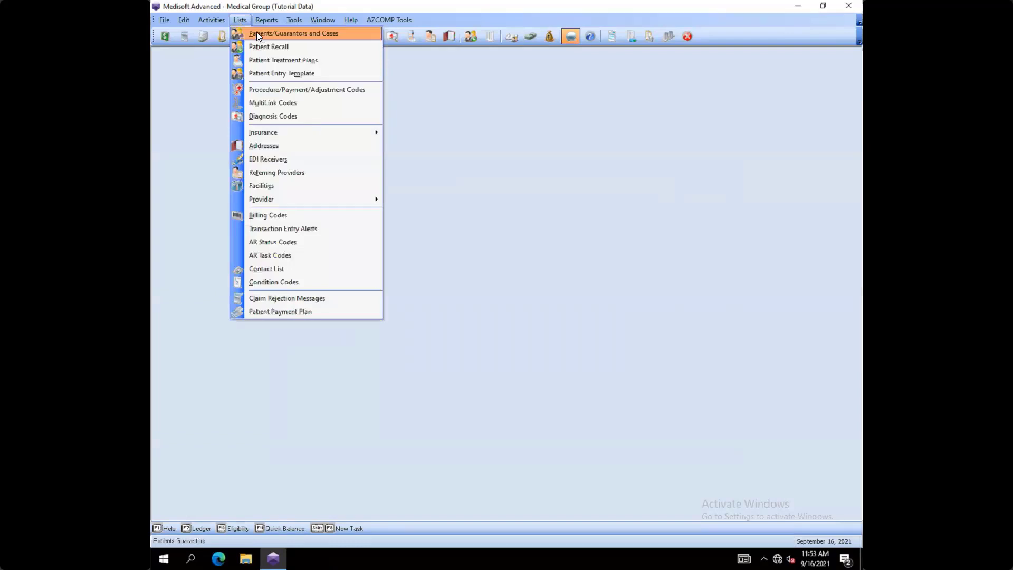
{"action": "left_click", "coordinate": [258, 34]}
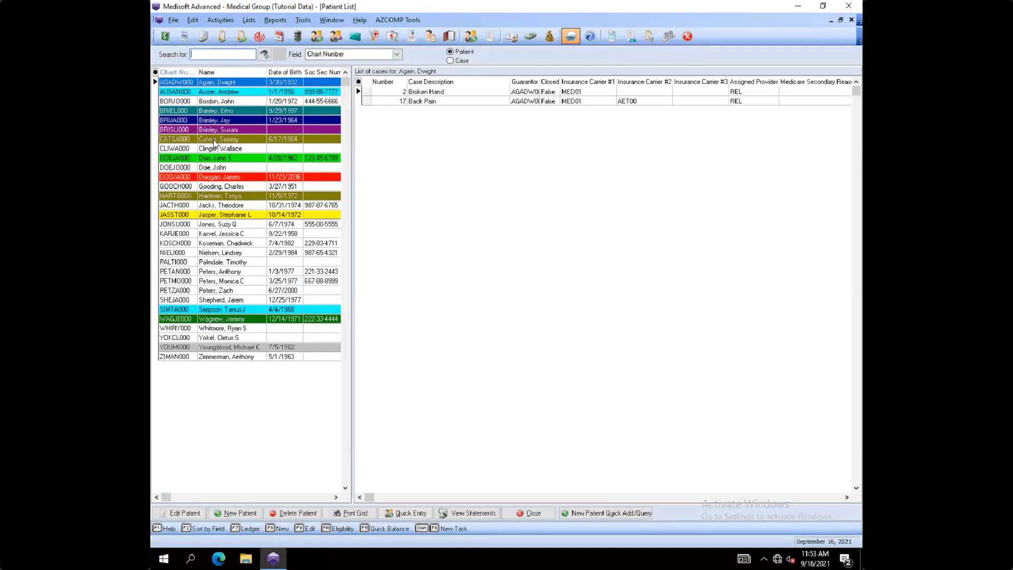
{"action": "left_click", "coordinate": [205, 128]}
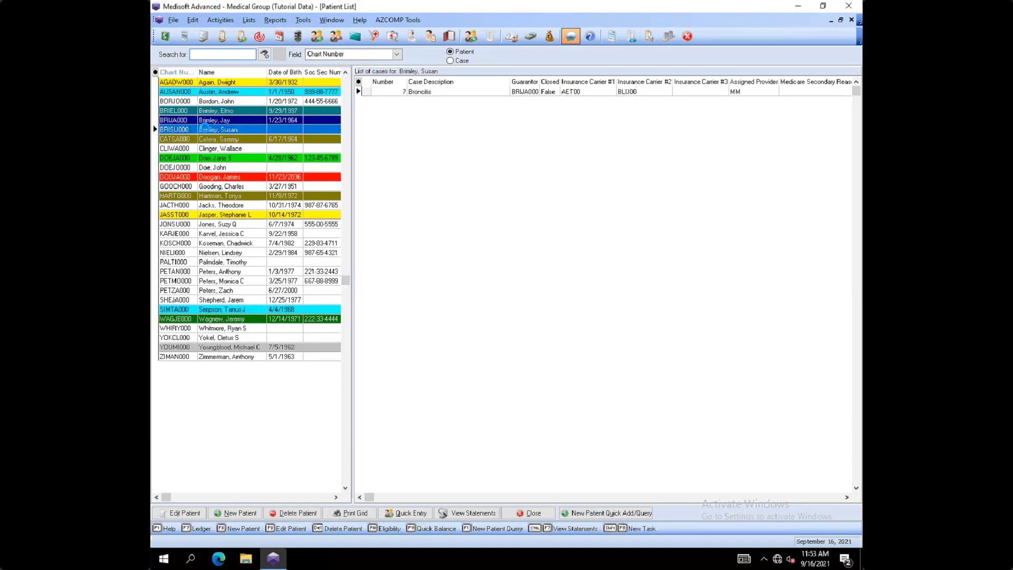
{"action": "double_click", "coordinate": [205, 128]}
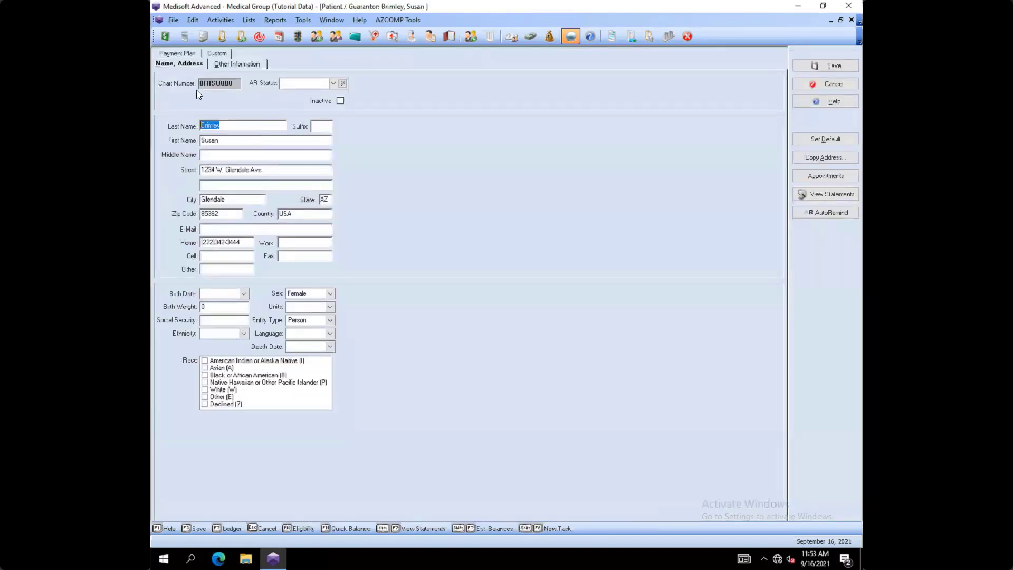
Step: Replace the last name in the open patient record with the patient's new surname and save the record
{"action": "left_click_drag", "start_coordinate": [233, 83], "coordinate": [195, 82]}
{"action": "left_click", "coordinate": [217, 125]}
{"action": "type", "text": "Johnson"}
{"action": "left_click", "coordinate": [824, 63]}
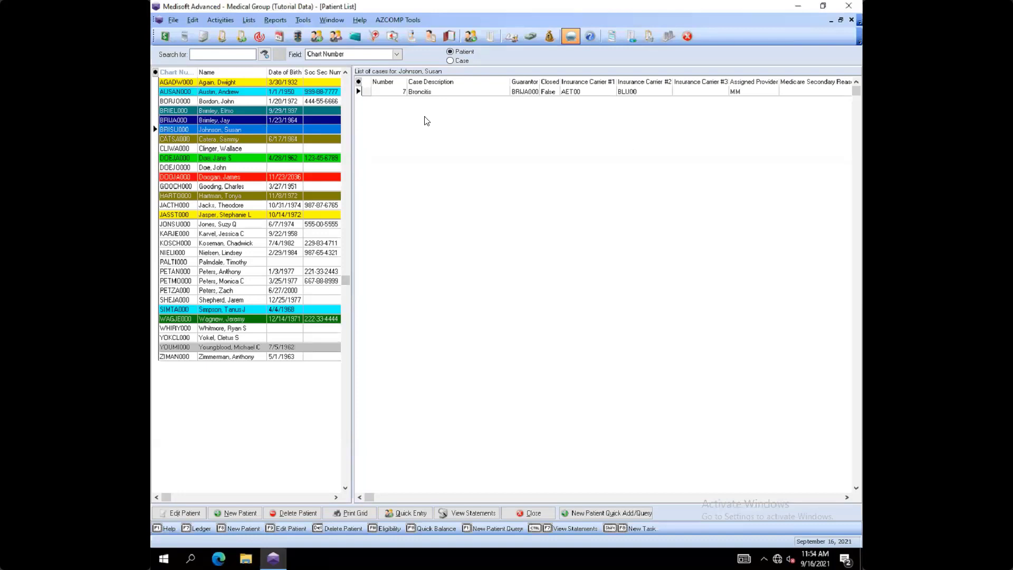
Step: Exit Medisoft without backing up the practice data
{"action": "left_click", "coordinate": [173, 19]}
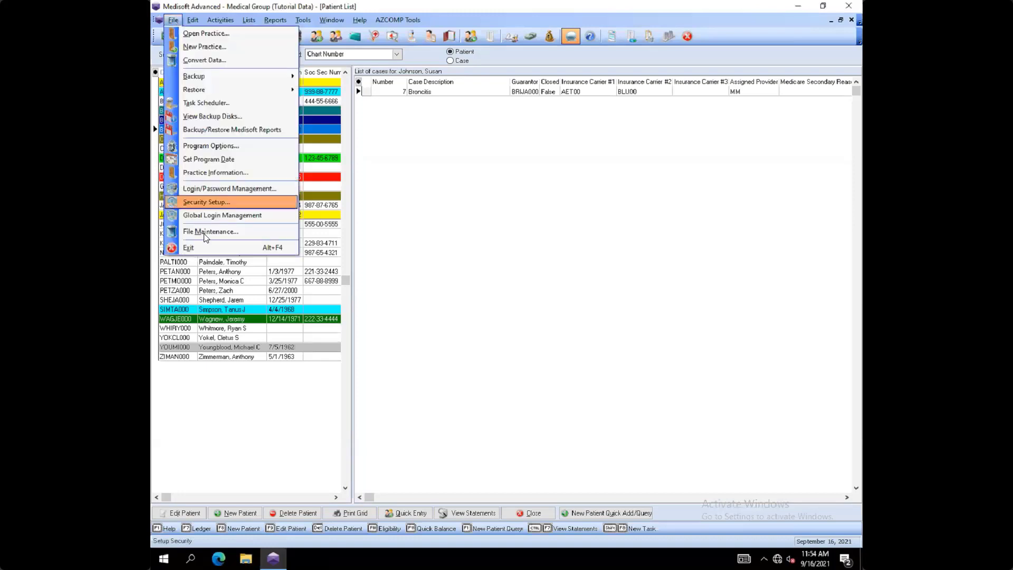
{"action": "left_click", "coordinate": [205, 247]}
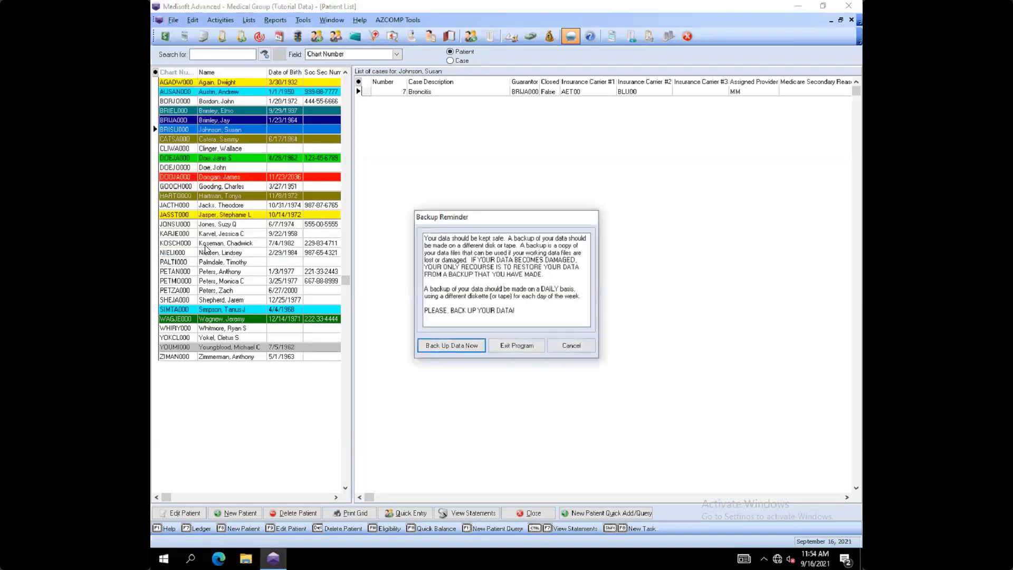
{"action": "left_click", "coordinate": [513, 348]}
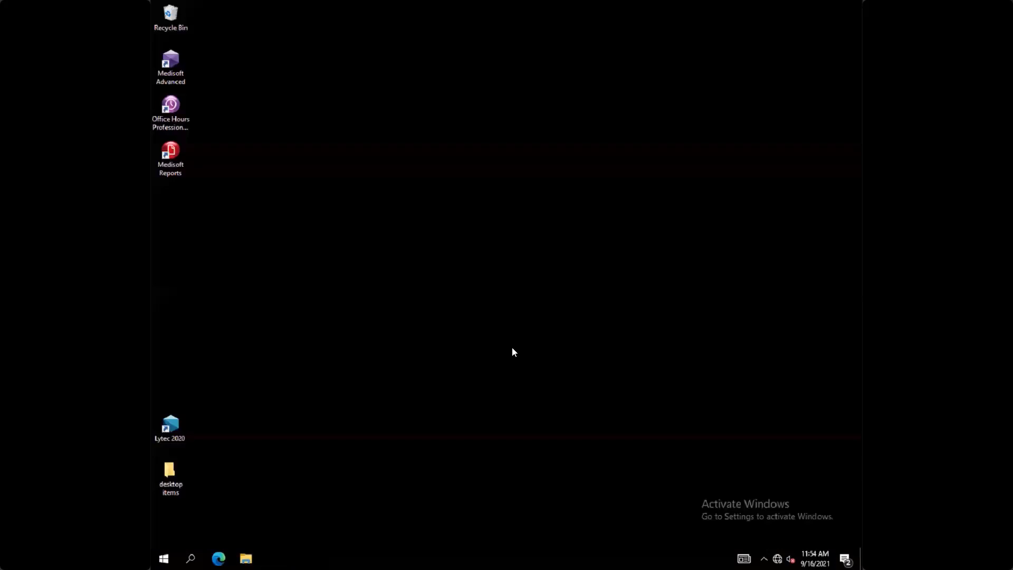
Step: Launch MediUtils from the Medisoft Advanced shortcut's file location and open the Medical Group (Tutorial Data) practice
{"action": "right_click", "coordinate": [174, 53]}
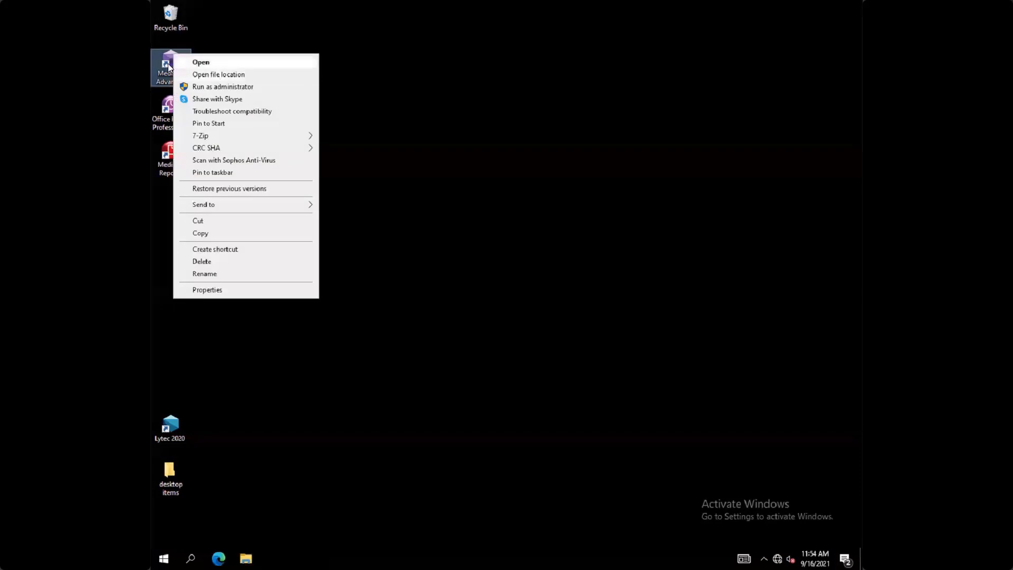
{"action": "left_click", "coordinate": [224, 73]}
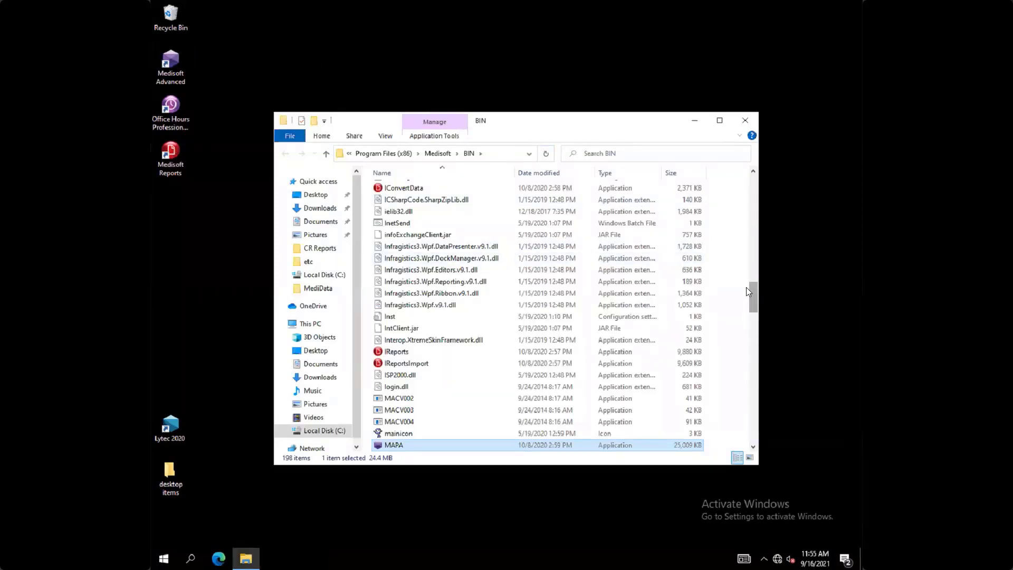
{"action": "left_click", "coordinate": [753, 321]}
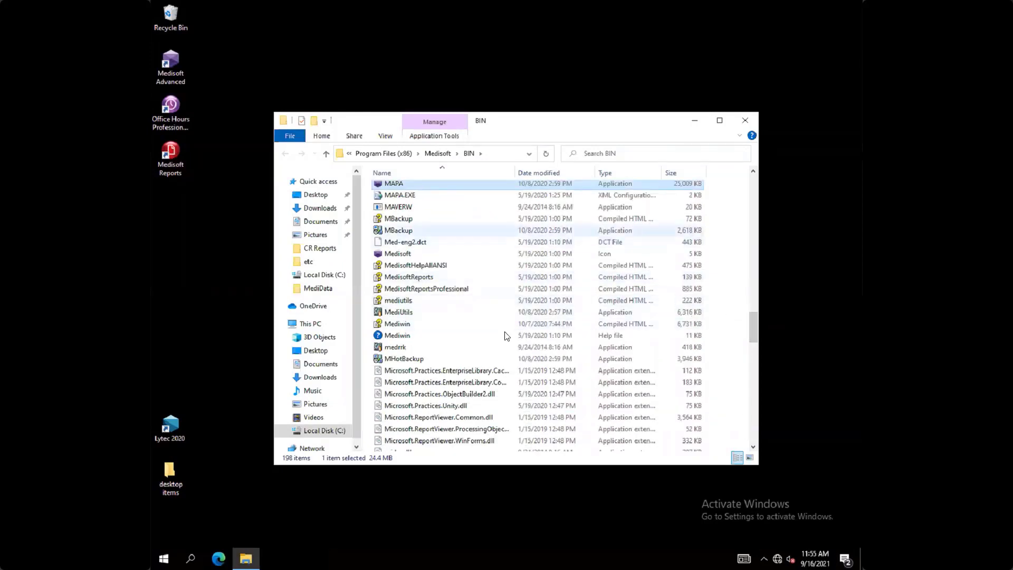
{"action": "left_click", "coordinate": [393, 315]}
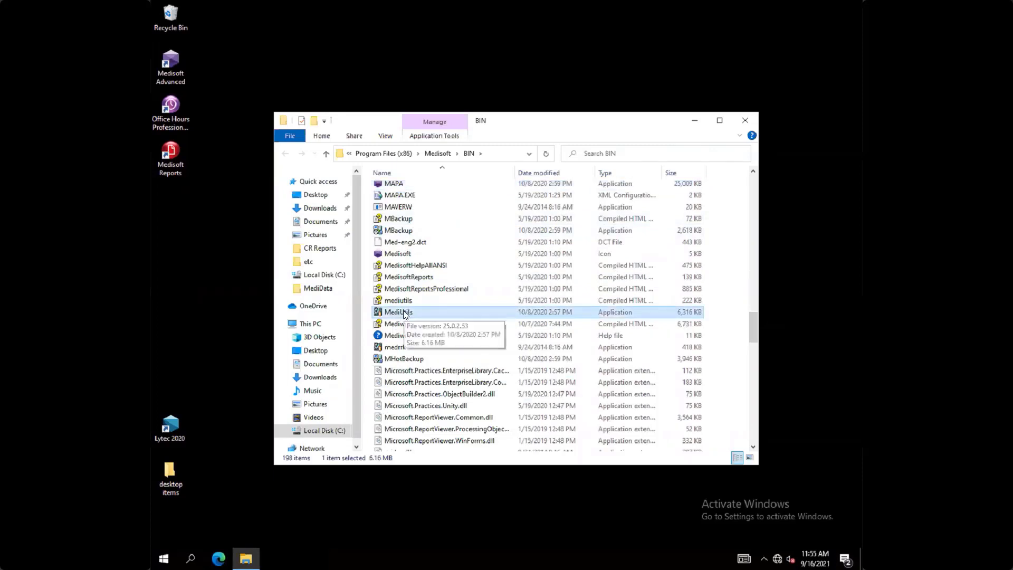
{"action": "double_click", "coordinate": [404, 315]}
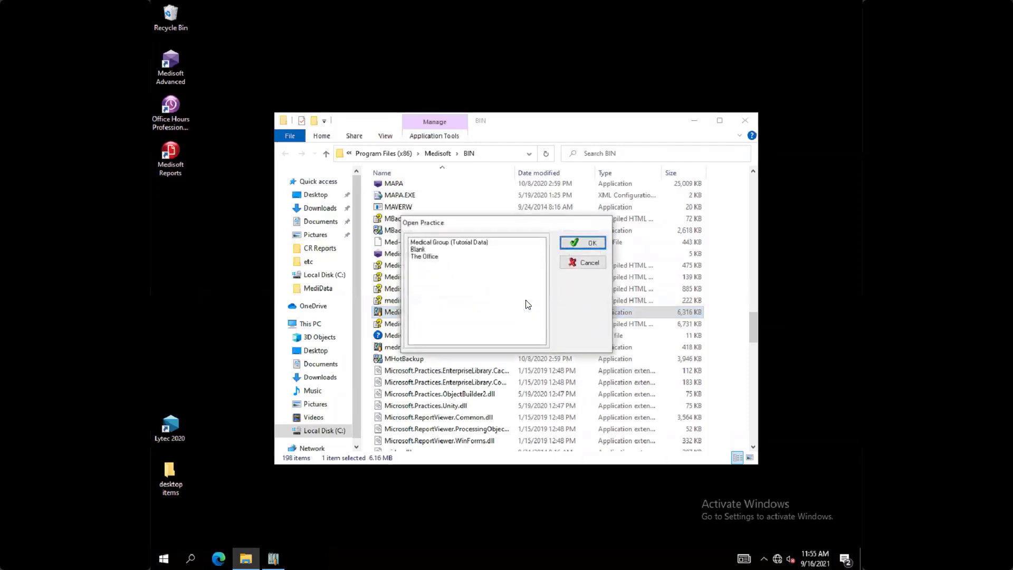
{"action": "left_click", "coordinate": [437, 243]}
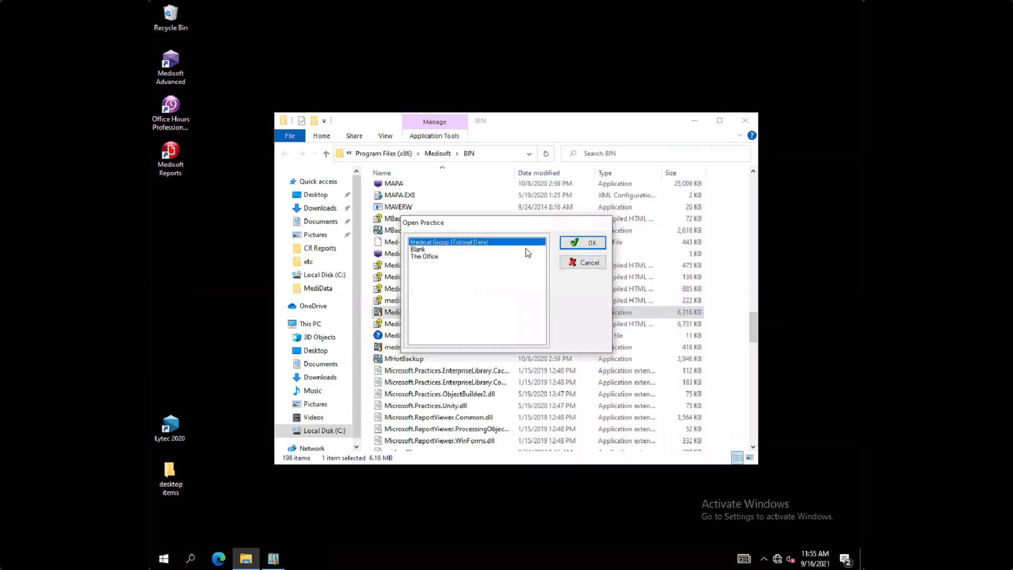
{"action": "left_click", "coordinate": [575, 243]}
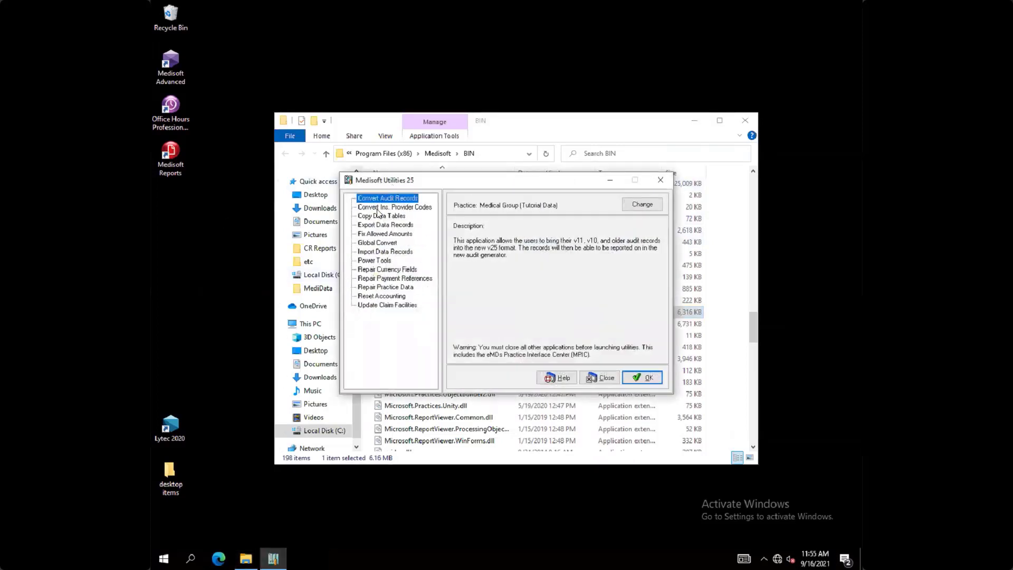
Step: Start the Power Tools utility for the practice, continuing without a backup
{"action": "left_click", "coordinate": [373, 262]}
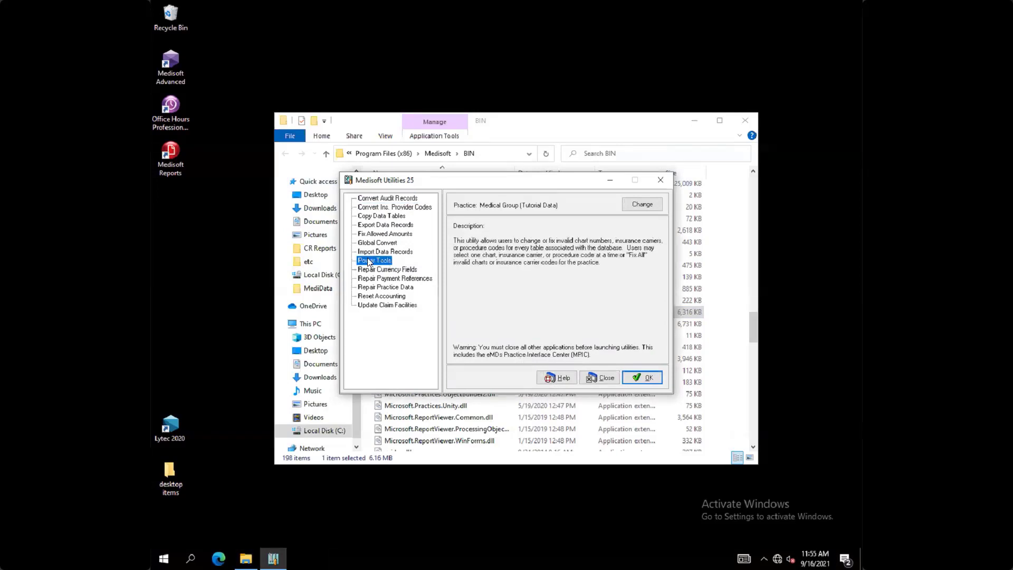
{"action": "left_click", "coordinate": [644, 378]}
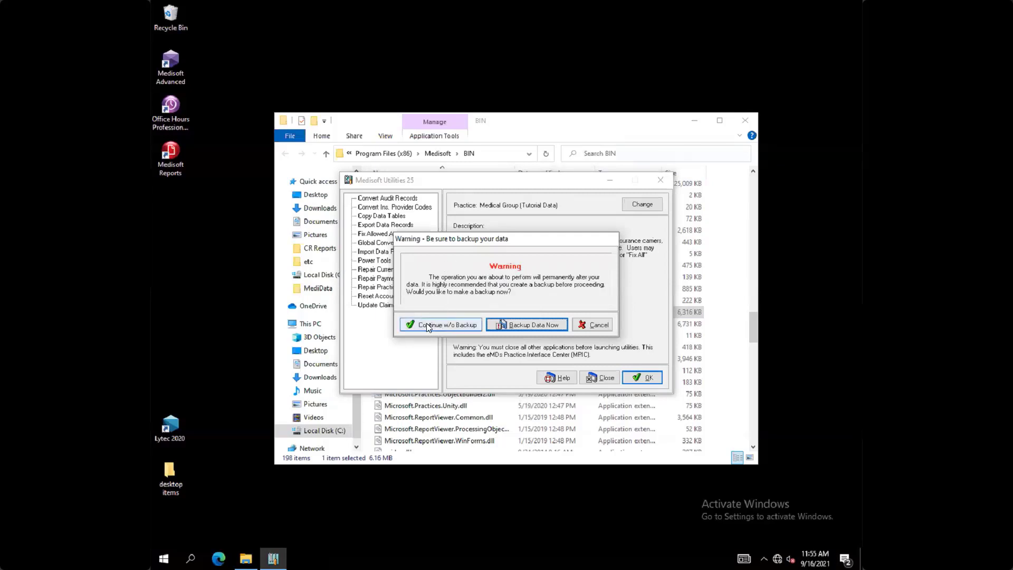
{"action": "left_click", "coordinate": [441, 326]}
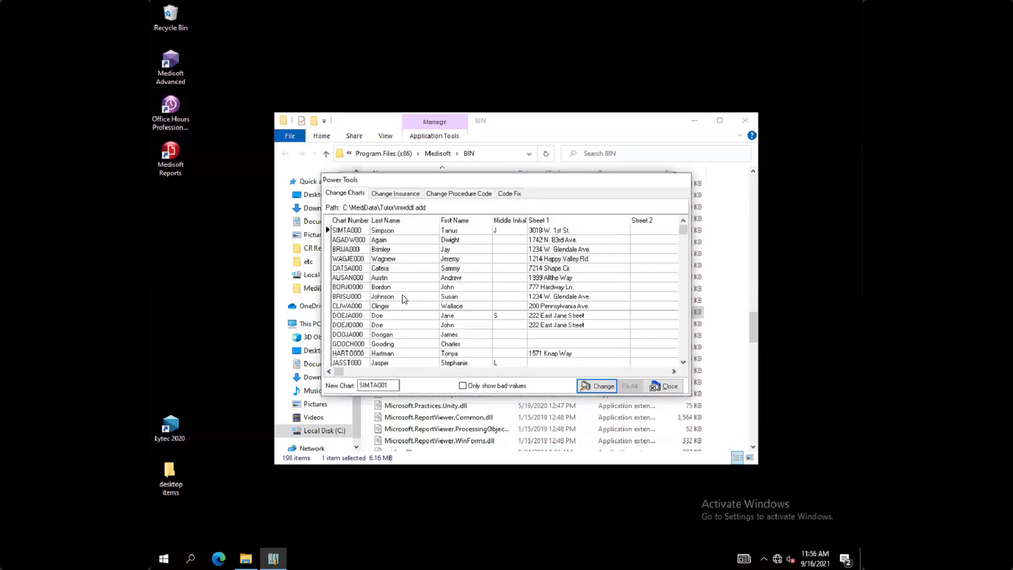
Step: Change the renamed patient's chart number to the suggested new one, updating all its occurrences
{"action": "left_click", "coordinate": [406, 299]}
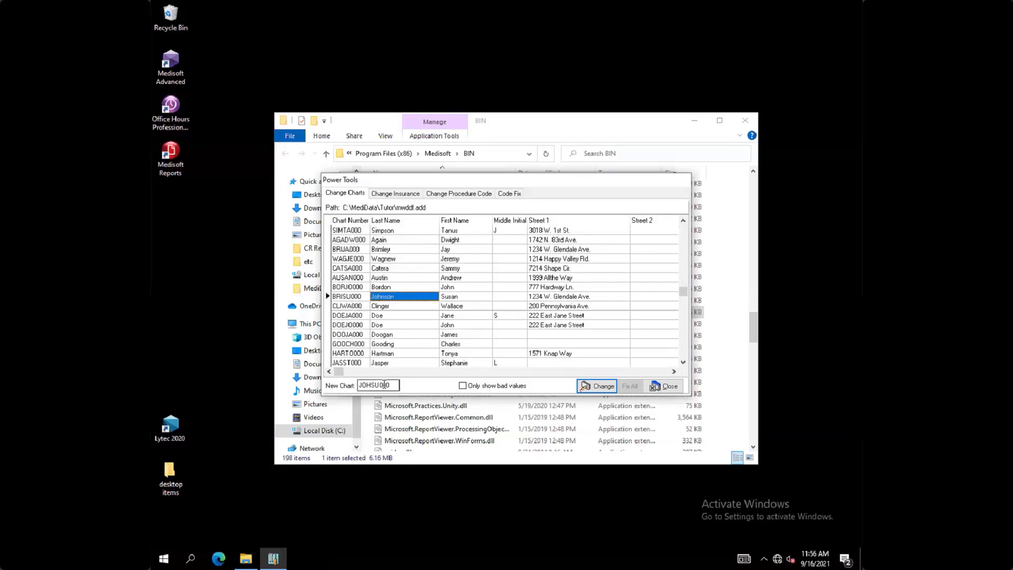
{"action": "left_click_drag", "start_coordinate": [393, 384], "coordinate": [347, 387]}
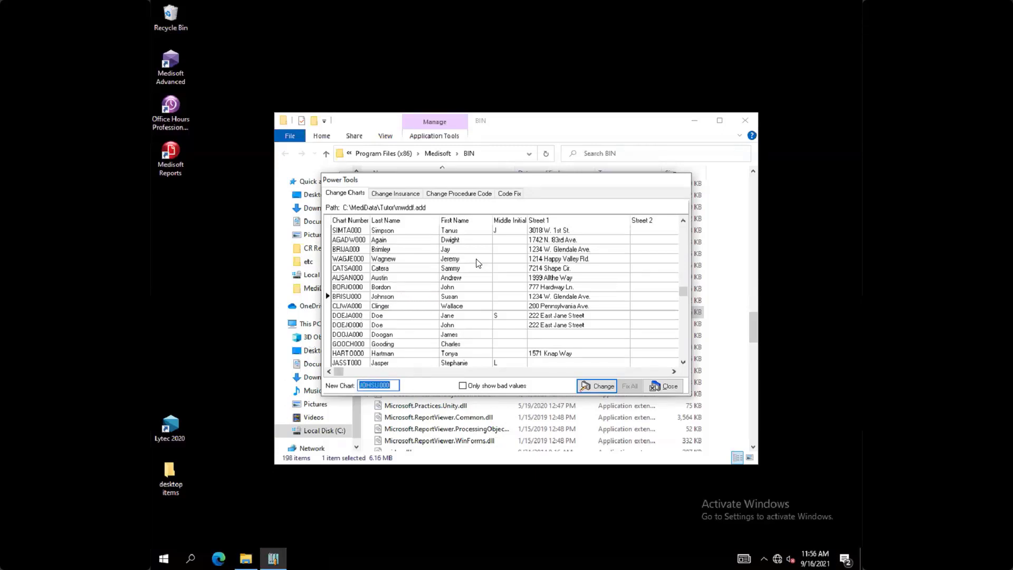
{"action": "left_click", "coordinate": [393, 385]}
{"action": "left_click", "coordinate": [597, 388]}
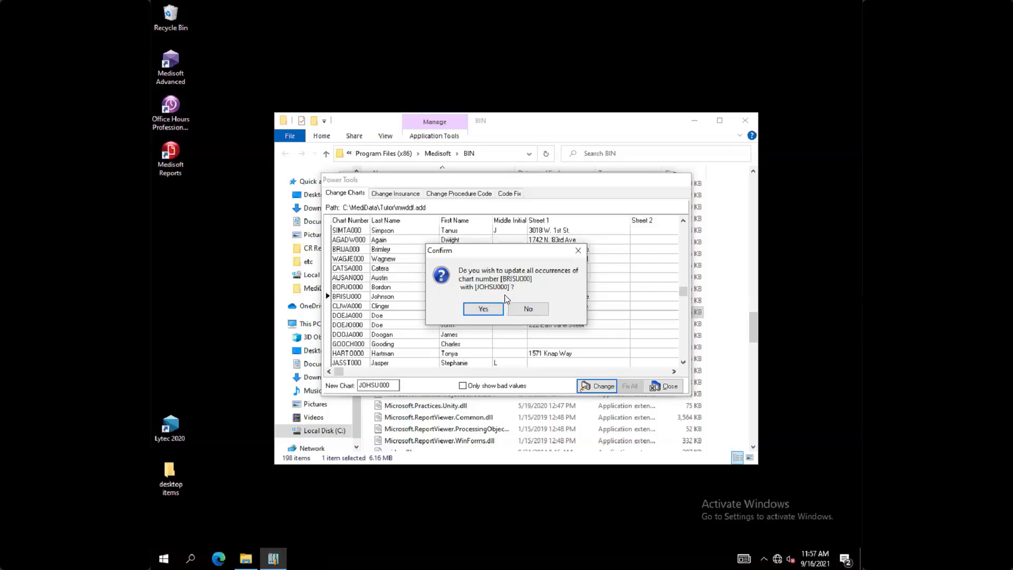
{"action": "left_click", "coordinate": [483, 309]}
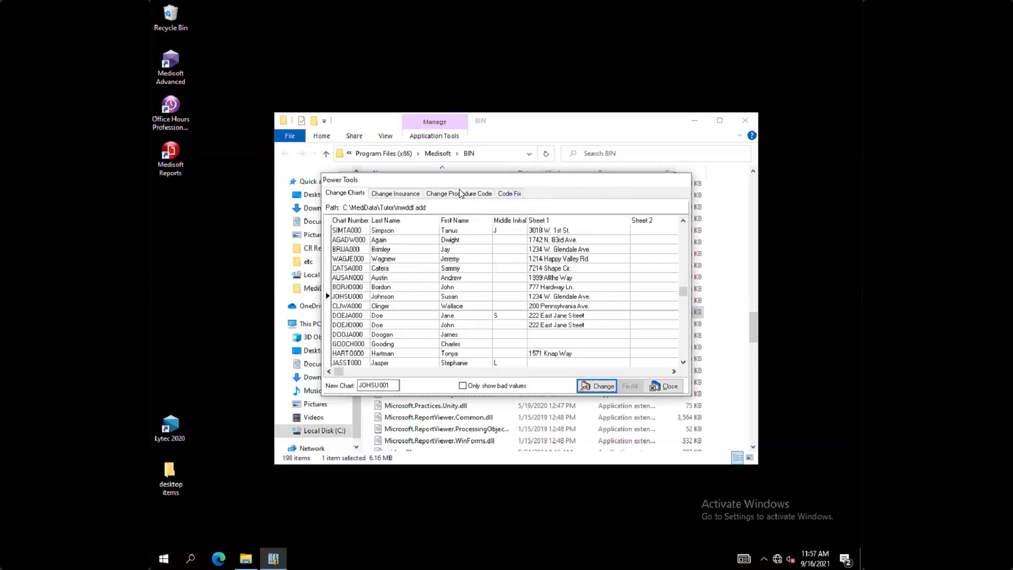
Step: Close the utilities and the BIN folder, and return to Medisoft Advanced, dismissing the startup error
{"action": "left_click", "coordinate": [664, 387]}
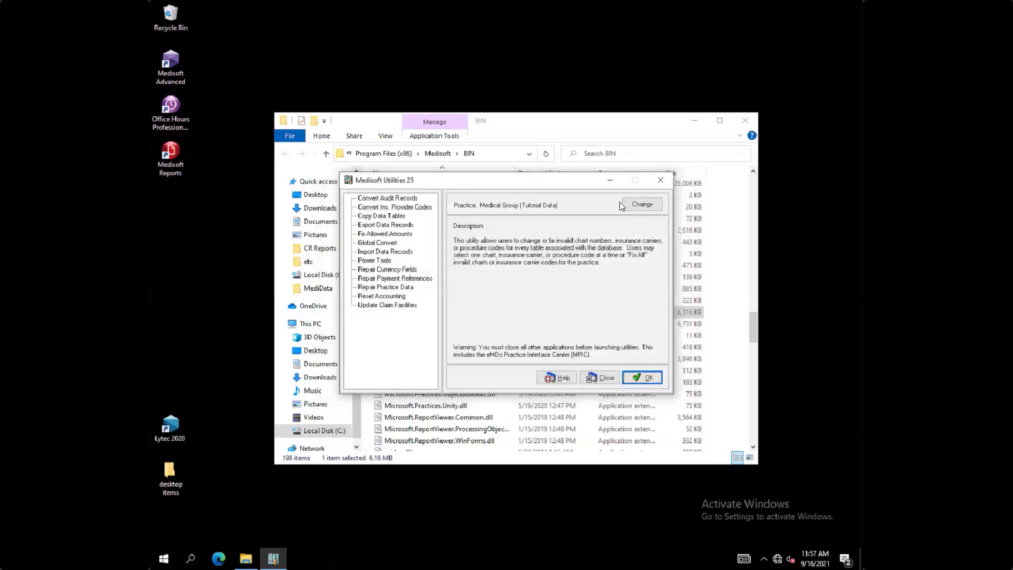
{"action": "left_click", "coordinate": [601, 379]}
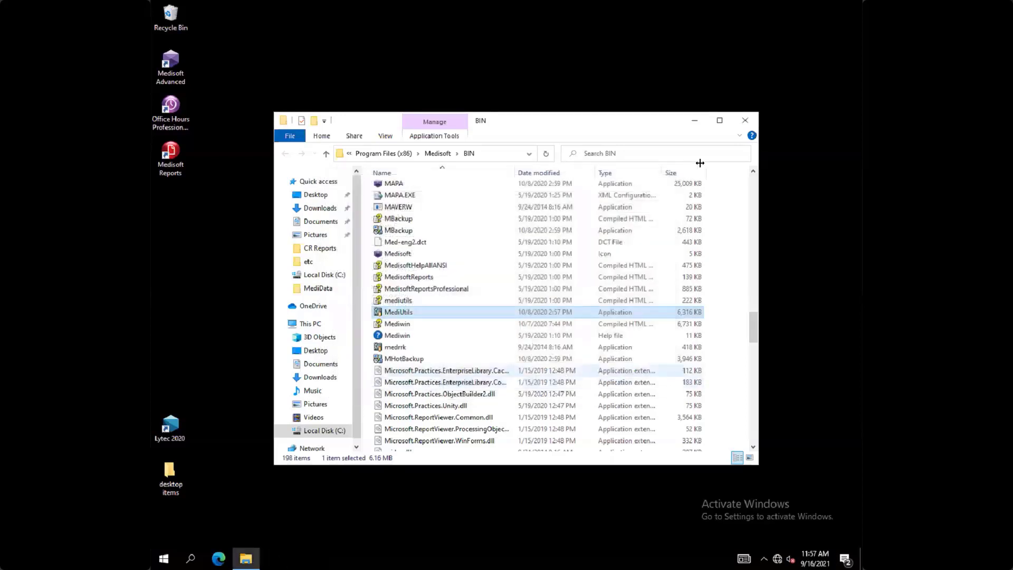
{"action": "left_click", "coordinate": [741, 123]}
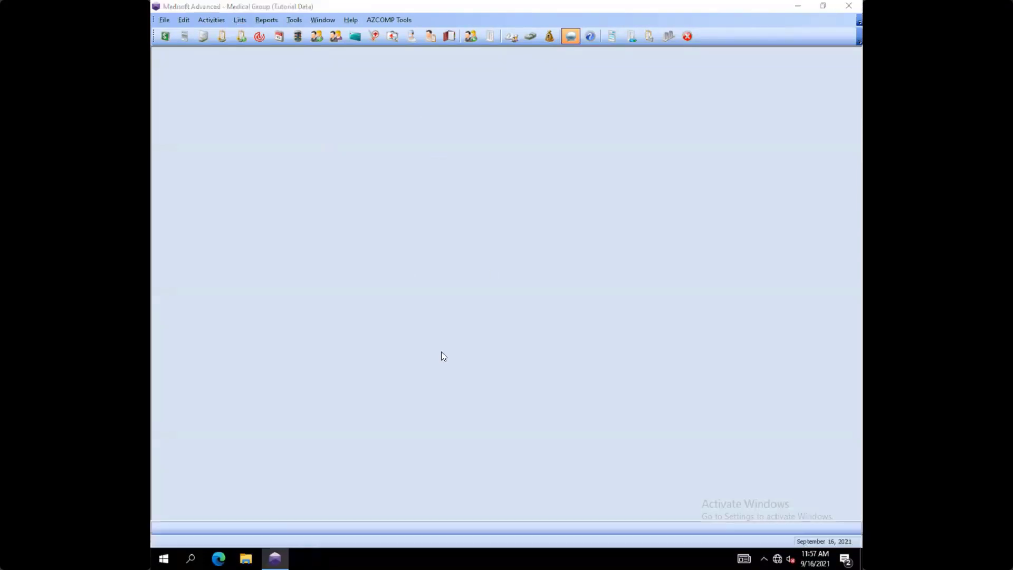
{"action": "left_click", "coordinate": [507, 331]}
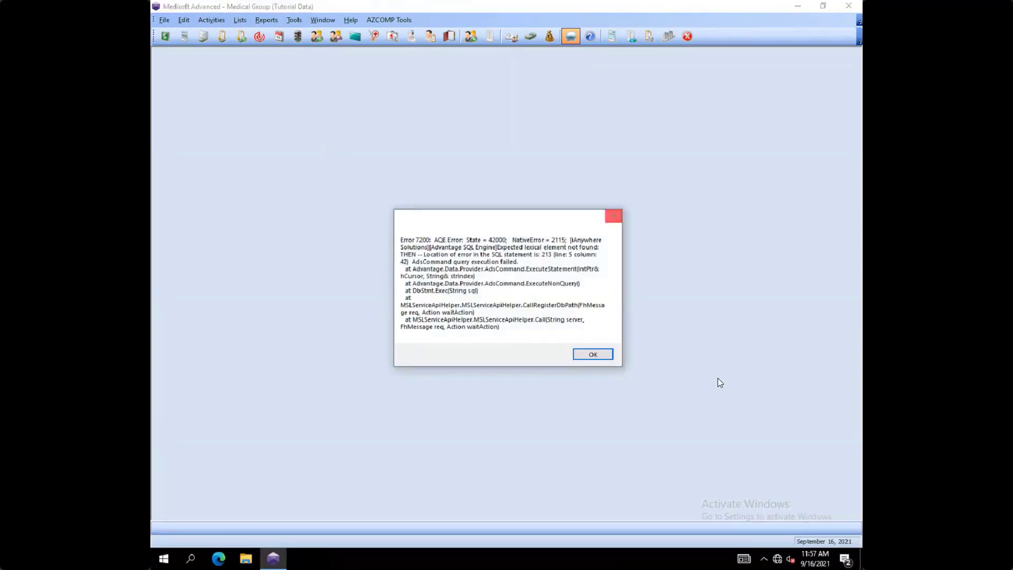
{"action": "left_click", "coordinate": [592, 354]}
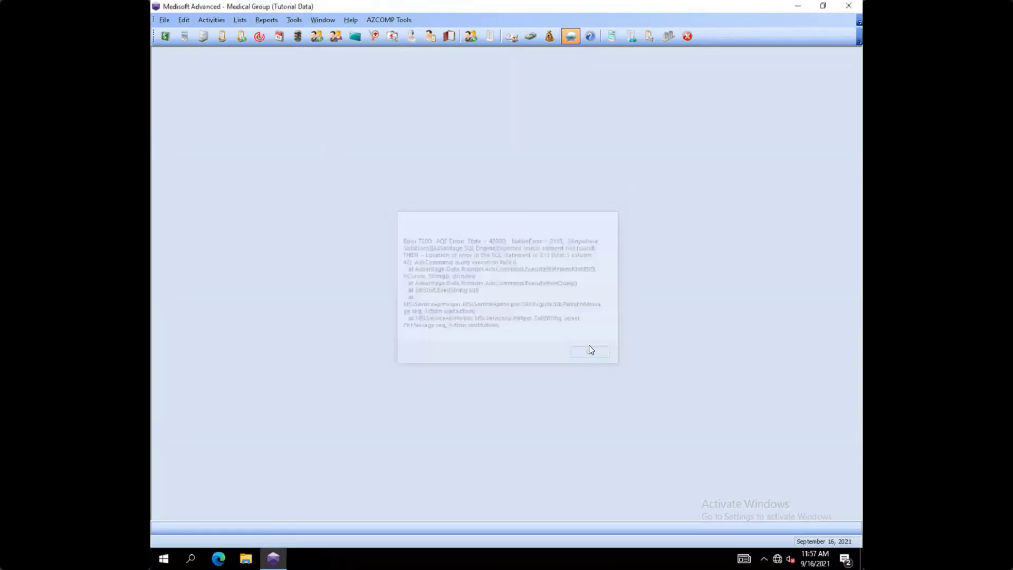
Step: Check the renamed patient's chart number in the patient list and record, leaving both without changes
{"action": "left_click", "coordinate": [238, 20]}
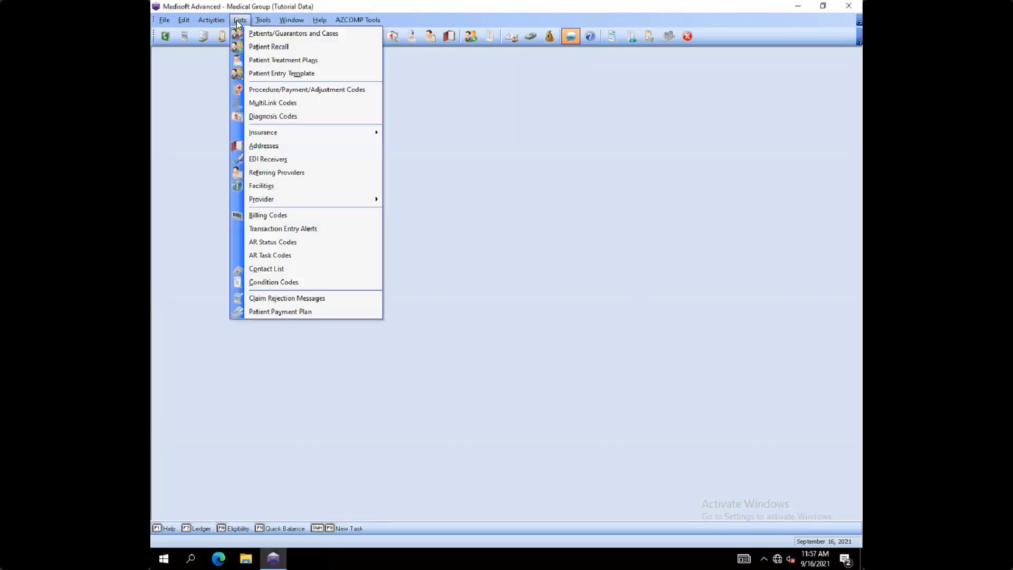
{"action": "left_click", "coordinate": [262, 32]}
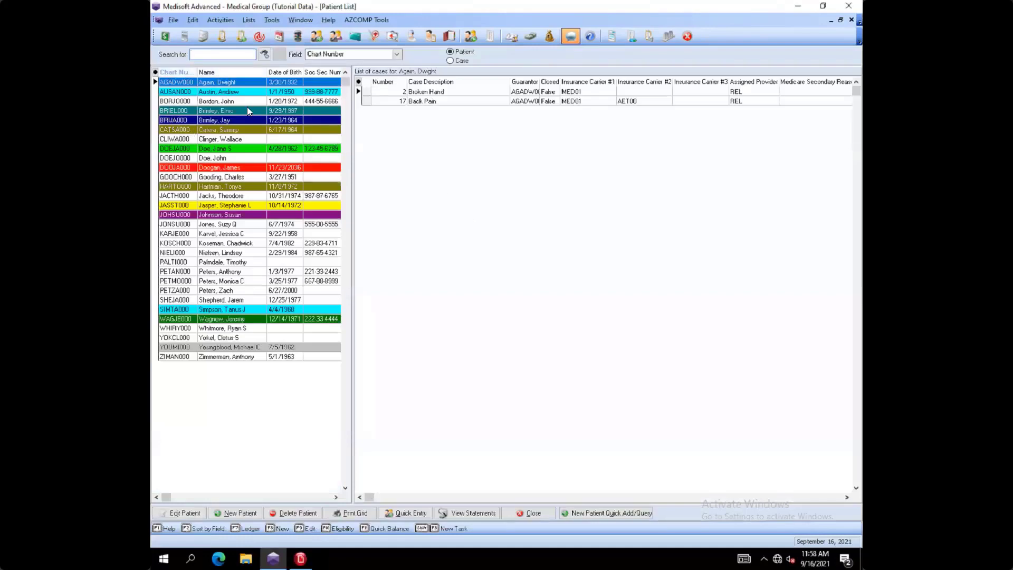
{"action": "left_click", "coordinate": [199, 215]}
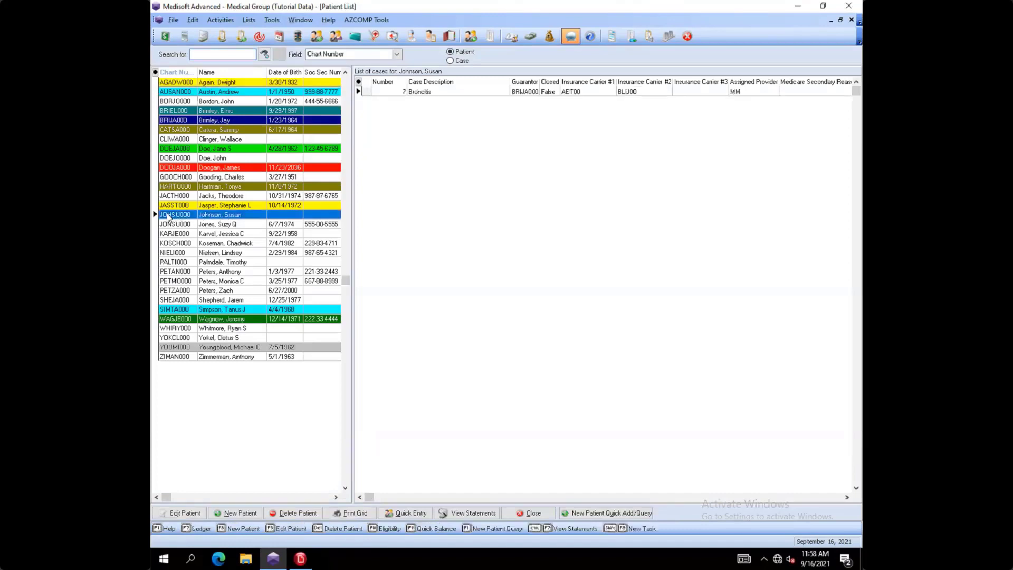
{"action": "double_click", "coordinate": [238, 217]}
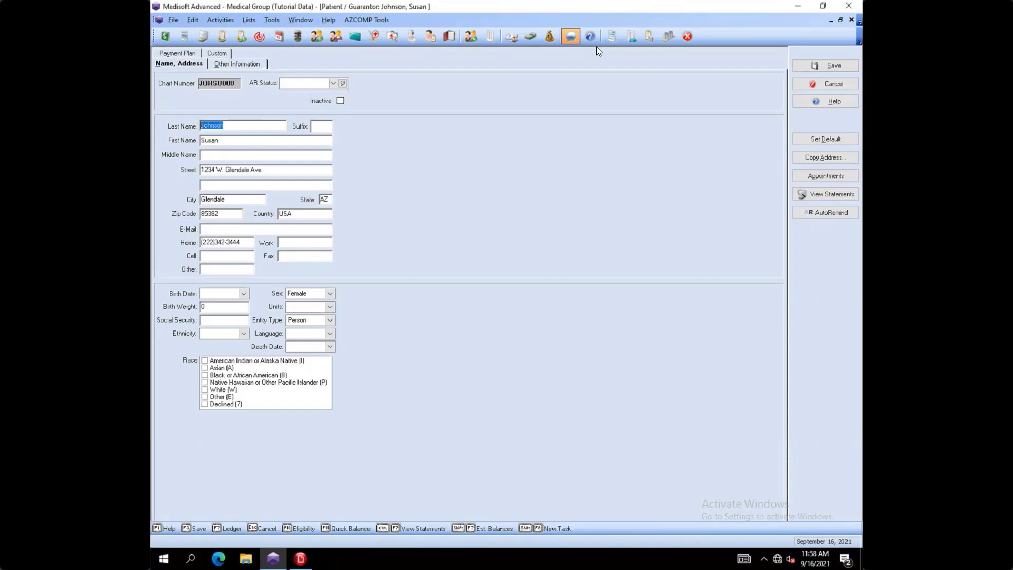
{"action": "left_click", "coordinate": [829, 87]}
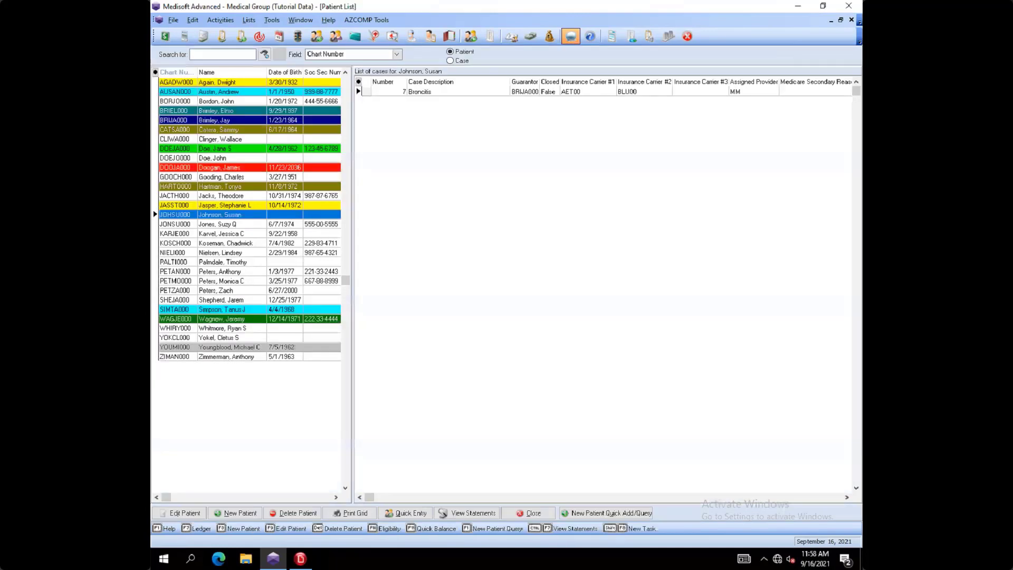
{"action": "left_click", "coordinate": [851, 19]}
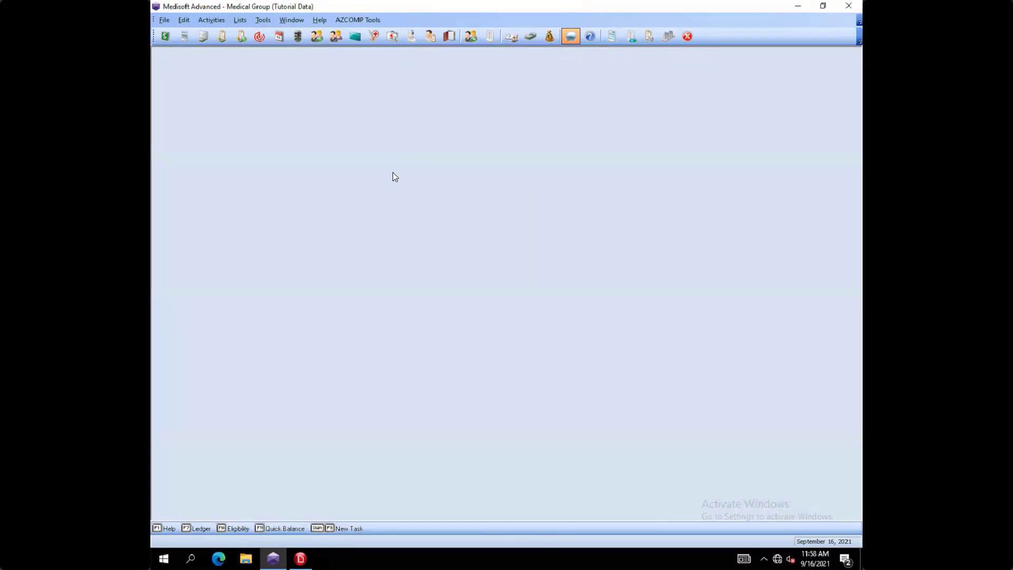
Step: Open the insurance carrier list and try to delete the Aetna carrier
{"action": "left_click", "coordinate": [355, 36]}
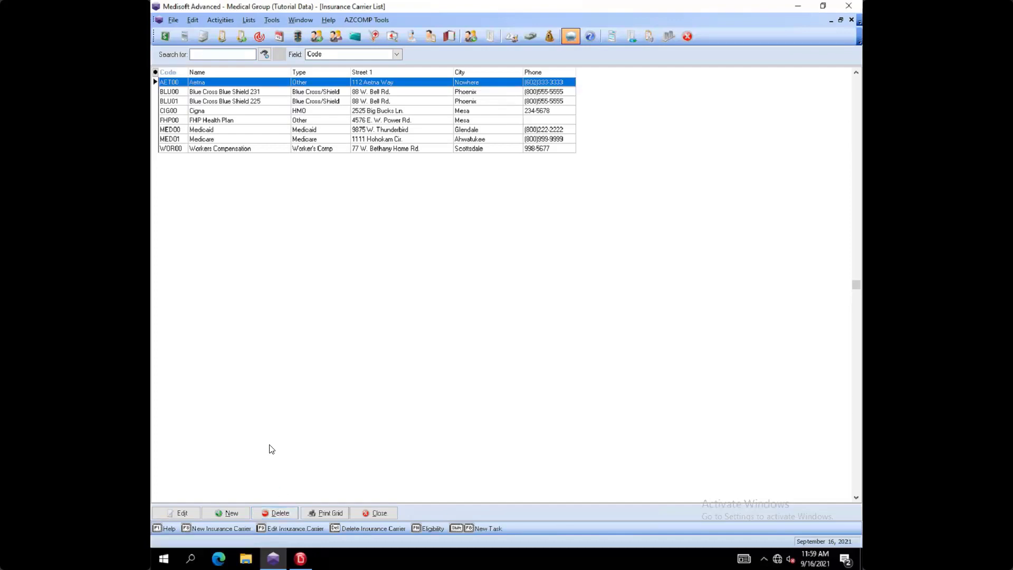
{"action": "left_click", "coordinate": [278, 513]}
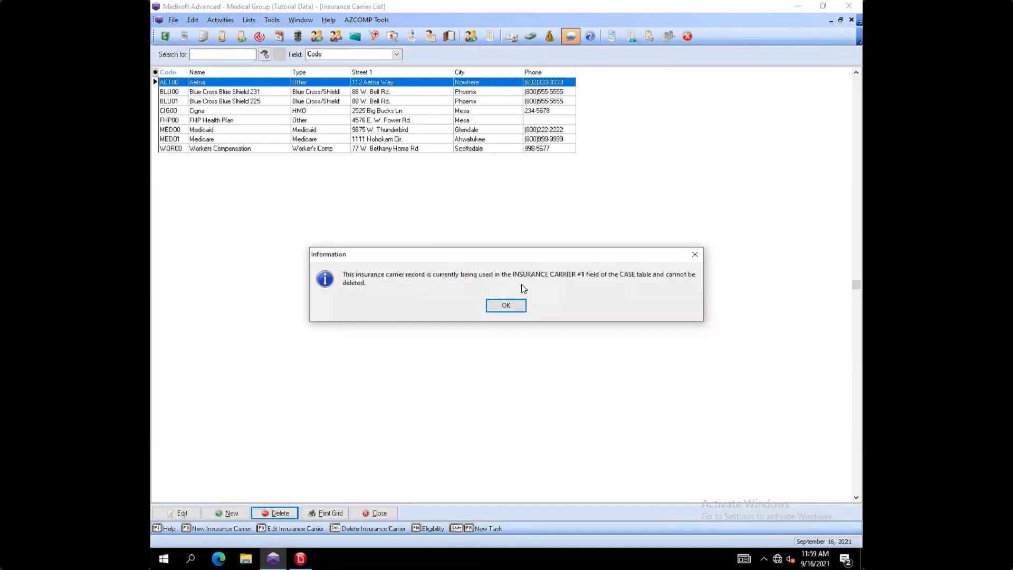
{"action": "left_click", "coordinate": [509, 306]}
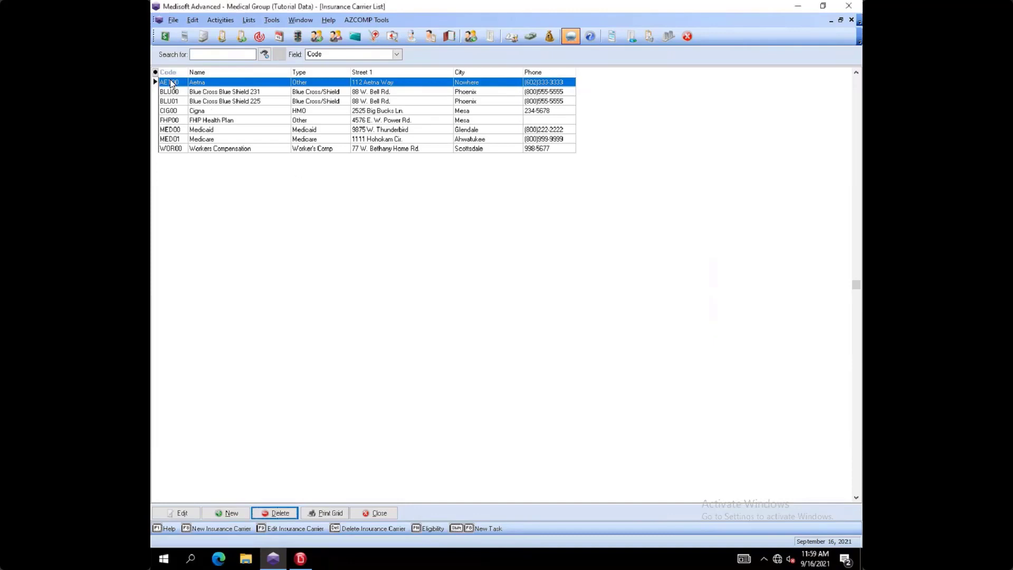
Step: Mark the Blue Cross Blue Shield 225 insurance carrier as inactive and save its record
{"action": "left_click", "coordinate": [212, 101]}
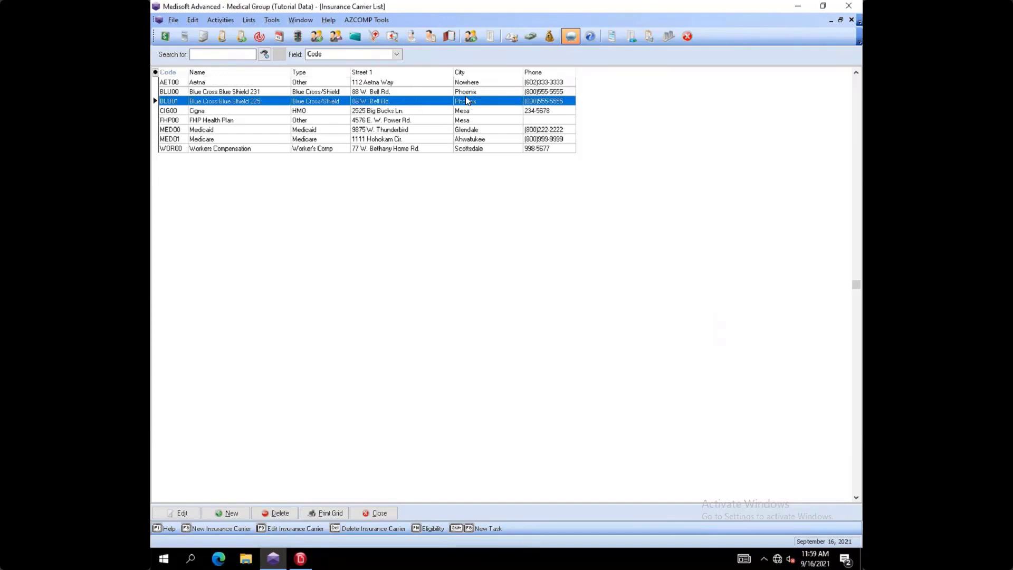
{"action": "double_click", "coordinate": [270, 103]}
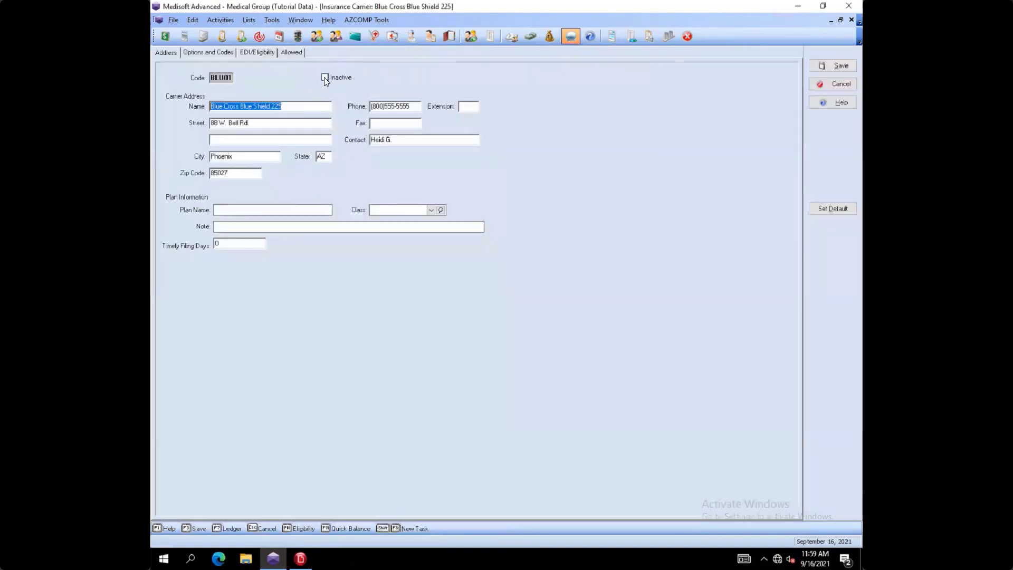
{"action": "left_click", "coordinate": [324, 77]}
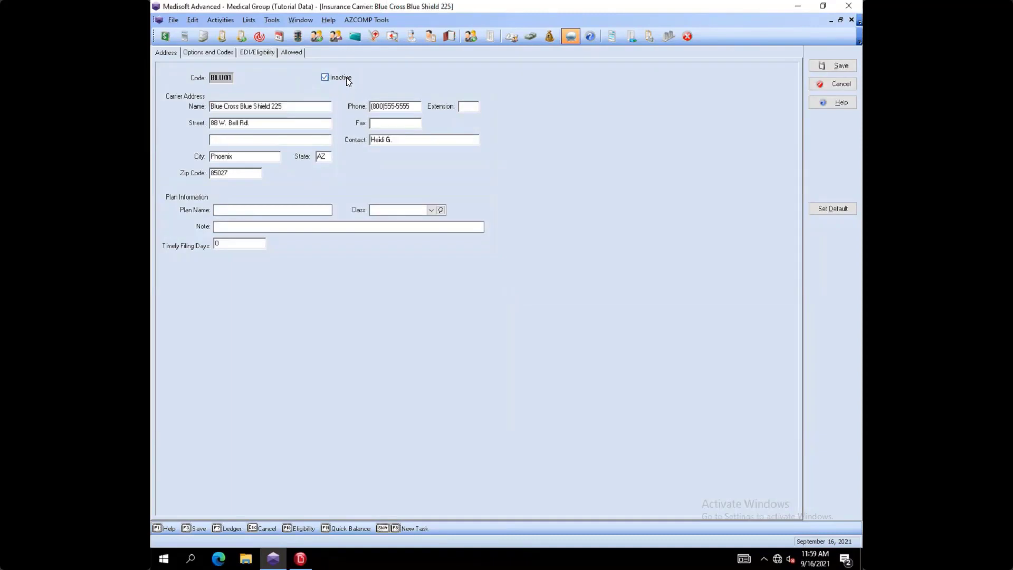
{"action": "left_click", "coordinate": [832, 65]}
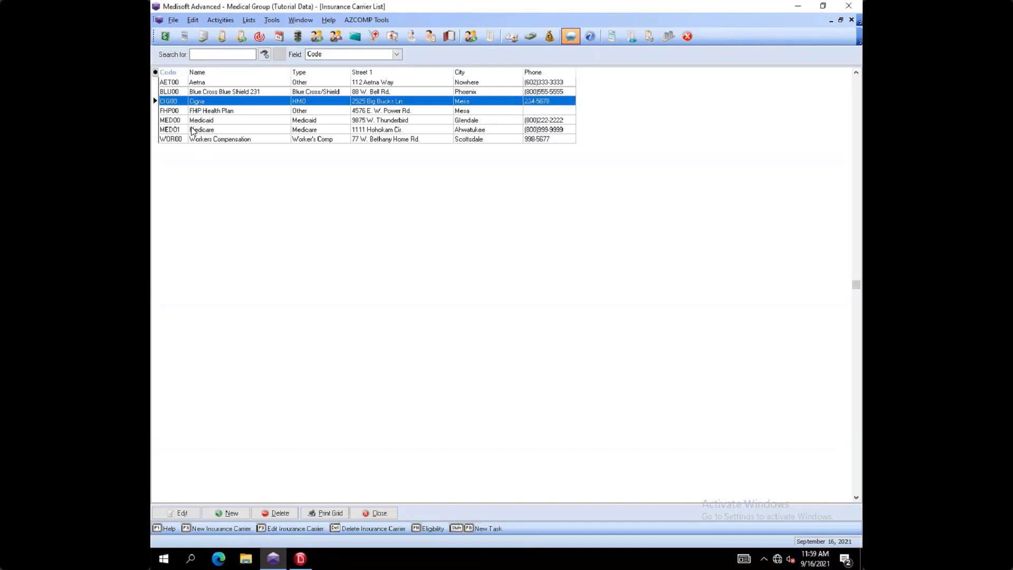
Step: Show the inactive records in the insurance carrier list, hide them again and close the list
{"action": "right_click", "coordinate": [230, 165]}
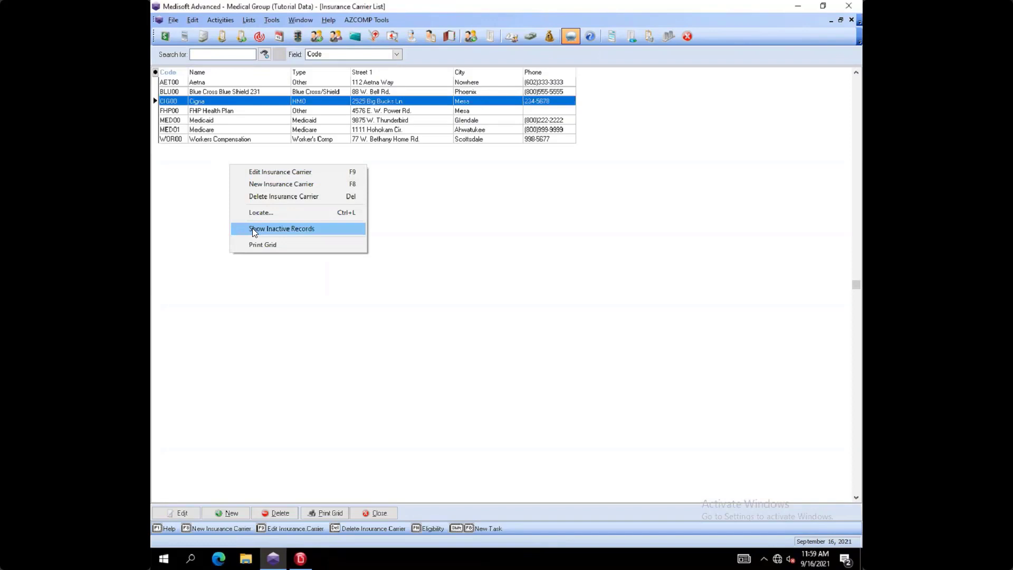
{"action": "left_click", "coordinate": [324, 229]}
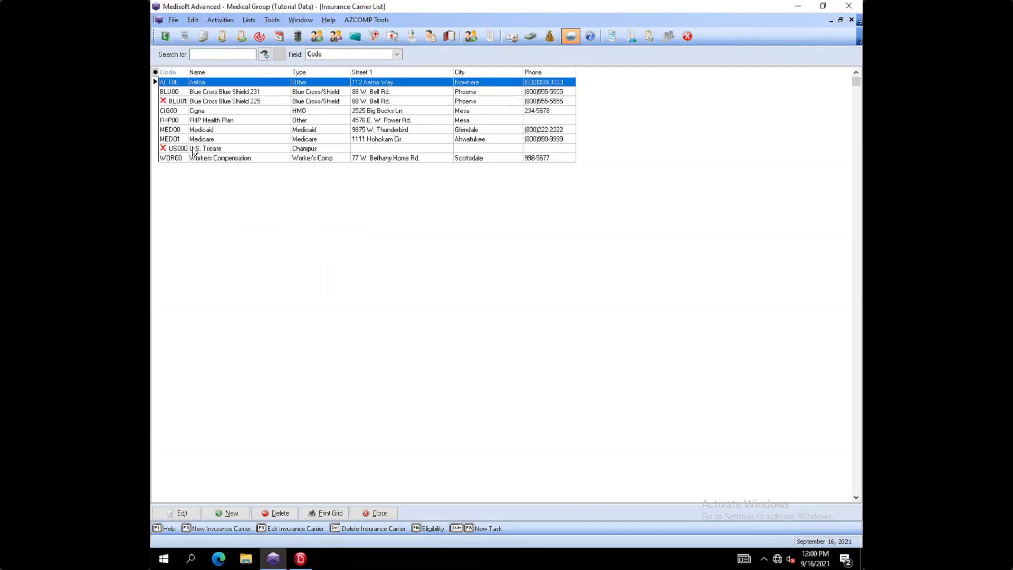
{"action": "right_click", "coordinate": [210, 186]}
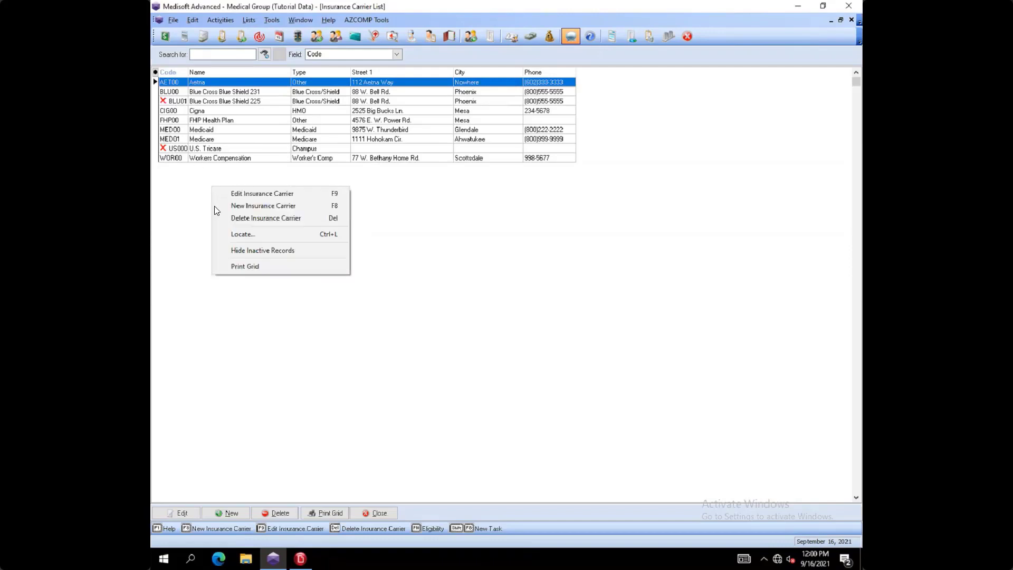
{"action": "left_click", "coordinate": [229, 252]}
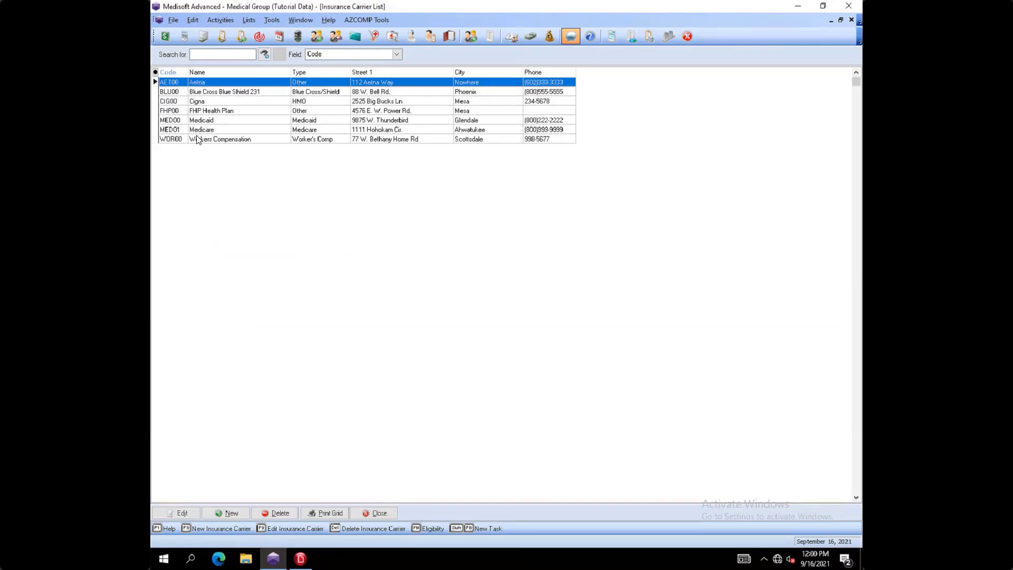
{"action": "left_click", "coordinate": [371, 513]}
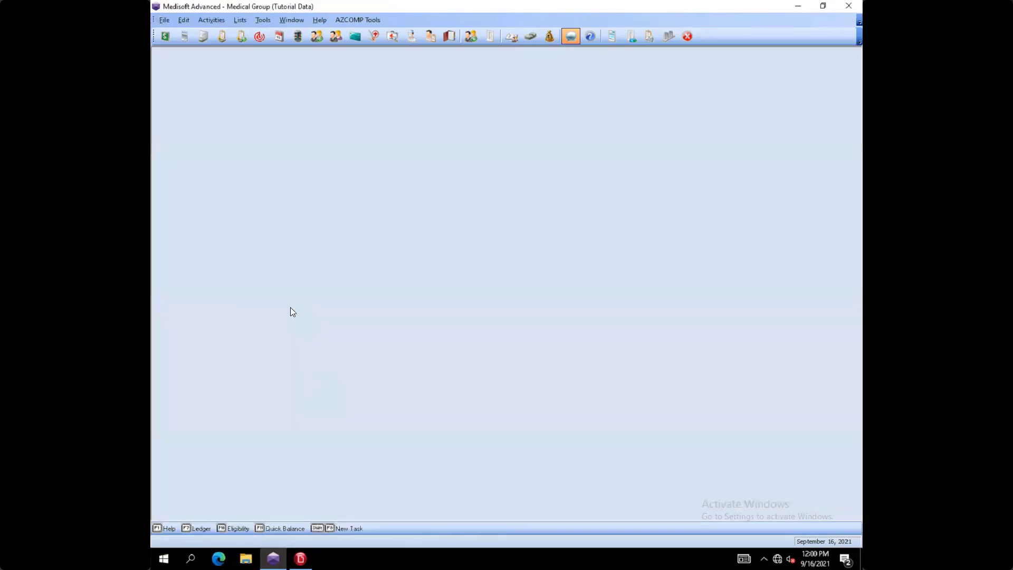
Step: Enable Hide Inactive/Closed Items in the program options and save the settings
{"action": "left_click", "coordinate": [163, 20]}
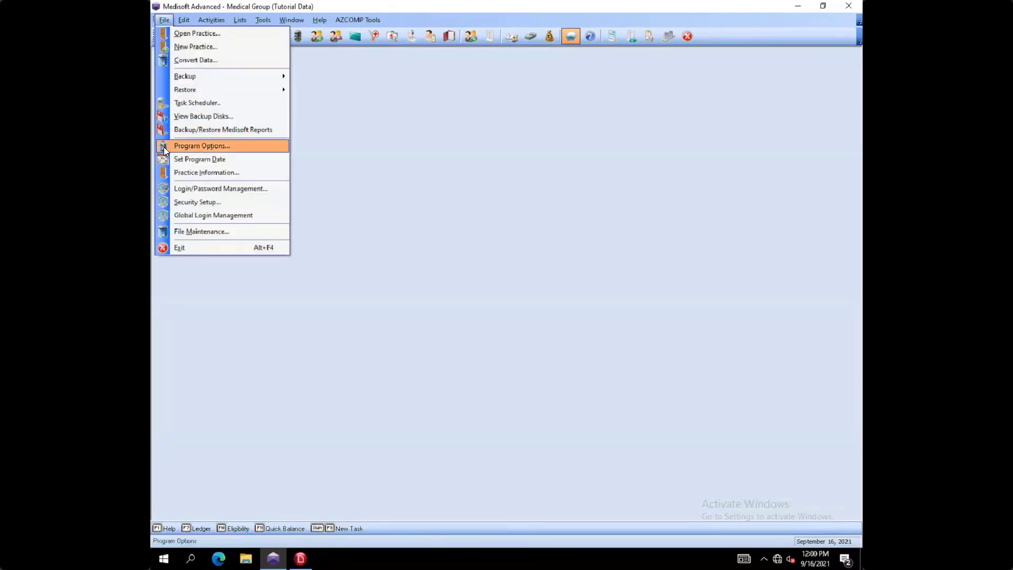
{"action": "left_click", "coordinate": [241, 147]}
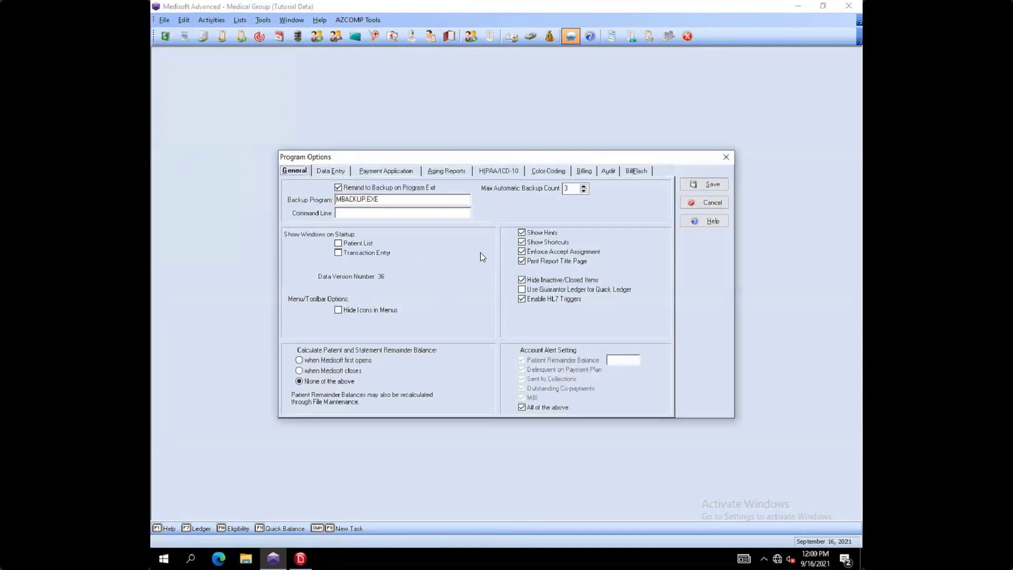
{"action": "left_click", "coordinate": [520, 283]}
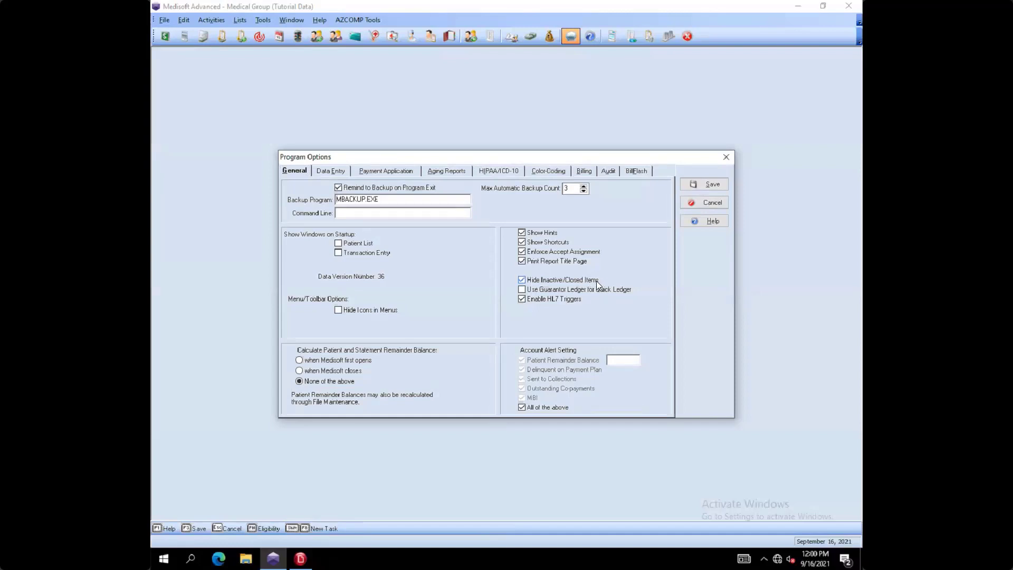
{"action": "left_click", "coordinate": [695, 185]}
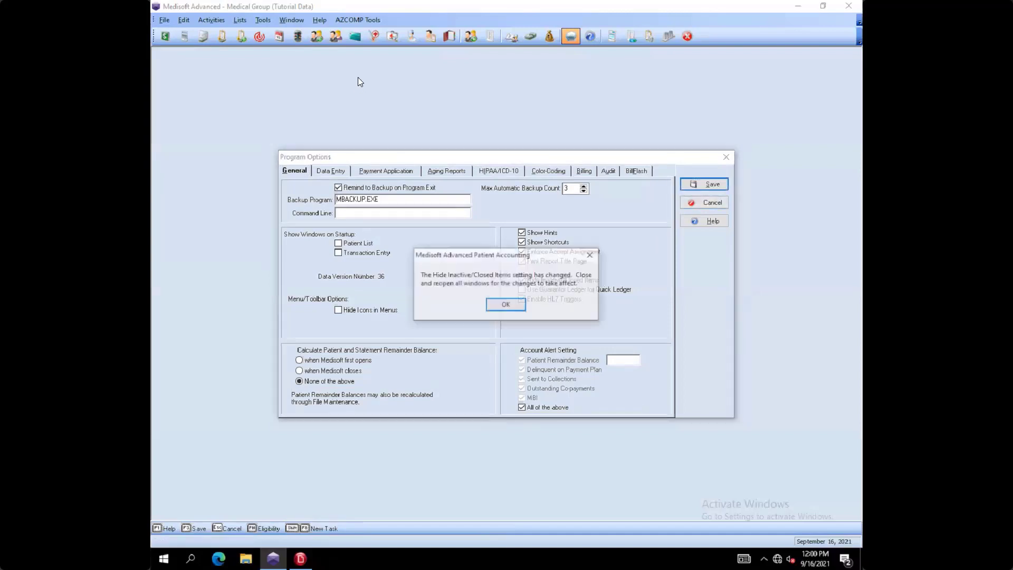
{"action": "left_click", "coordinate": [493, 308]}
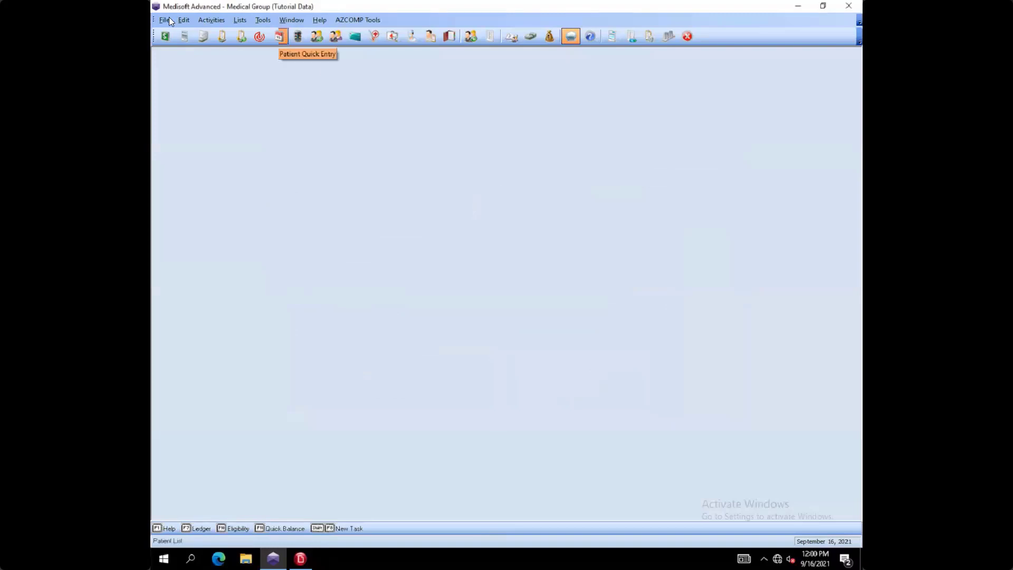
Step: Open Transaction Entry for the second patient in the chart list and select the Annual Exam case
{"action": "left_click", "coordinate": [165, 36]}
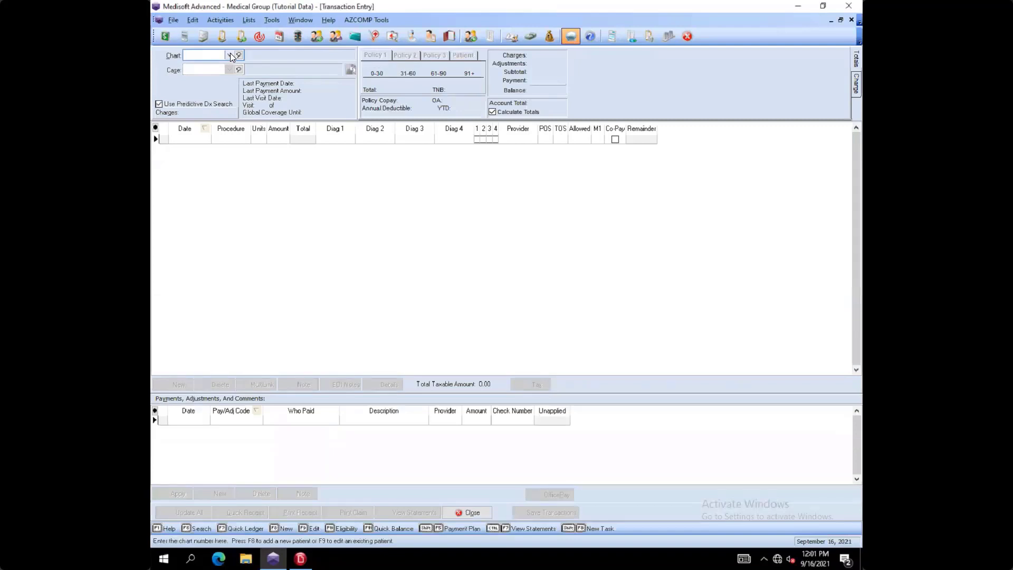
{"action": "left_click", "coordinate": [230, 56]}
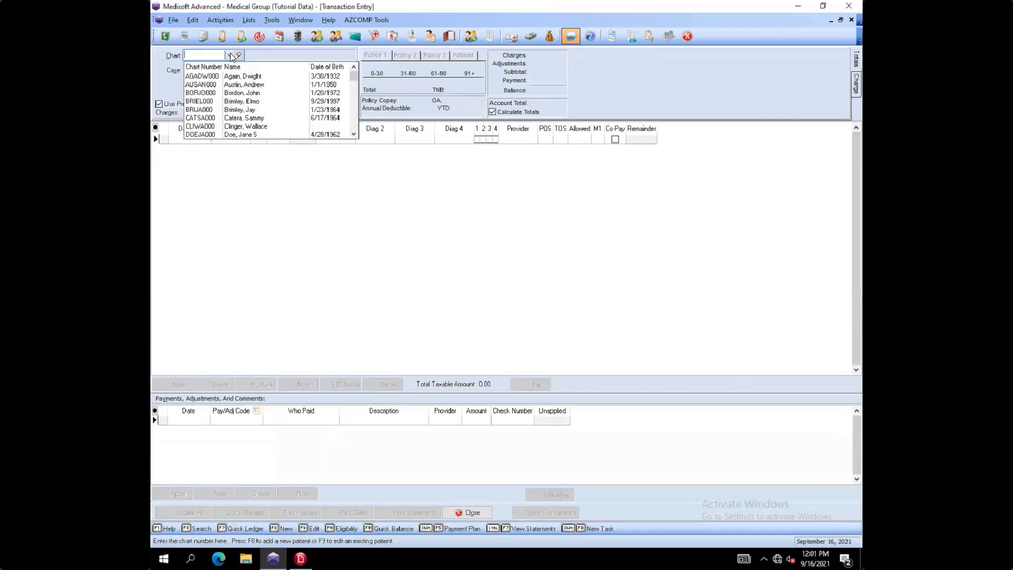
{"action": "left_click", "coordinate": [231, 85]}
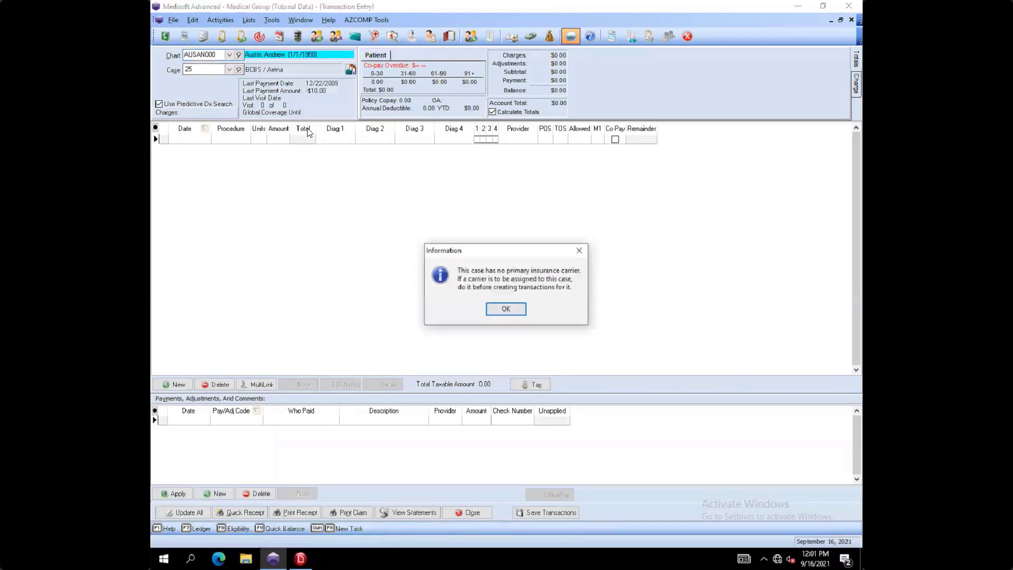
{"action": "key", "text": "Return"}
{"action": "left_click", "coordinate": [229, 70]}
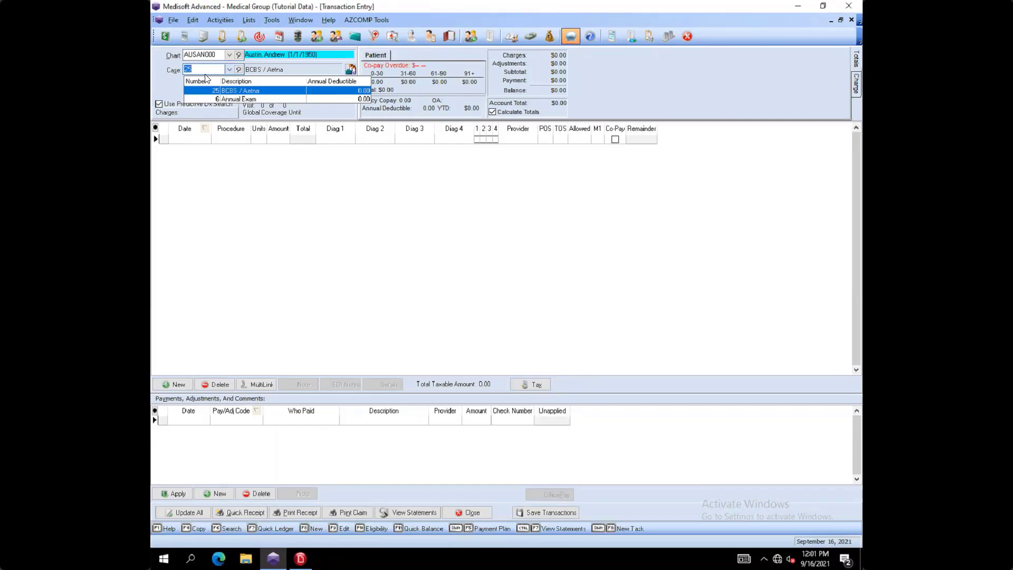
{"action": "left_click", "coordinate": [228, 98]}
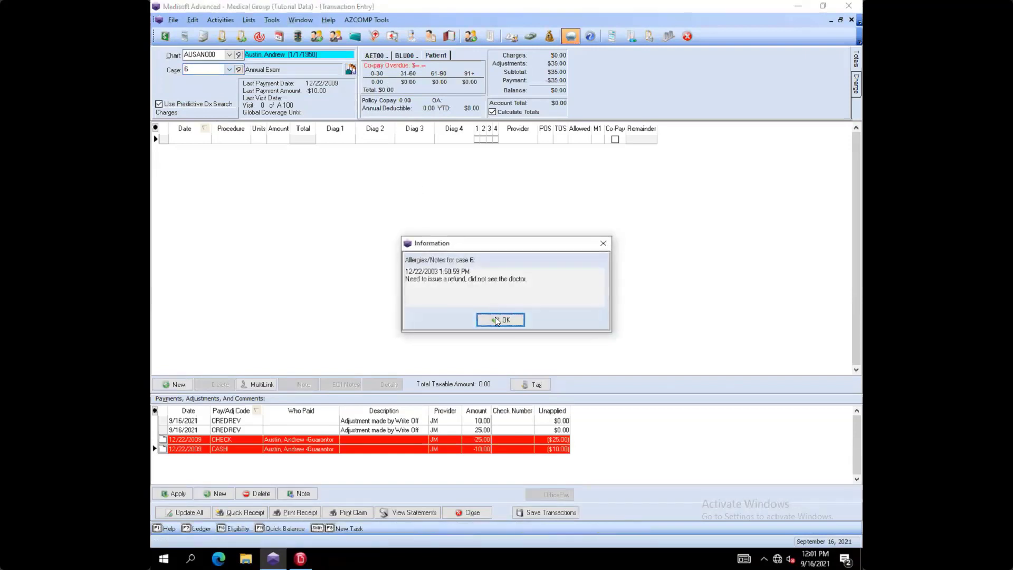
{"action": "key", "text": "Return"}
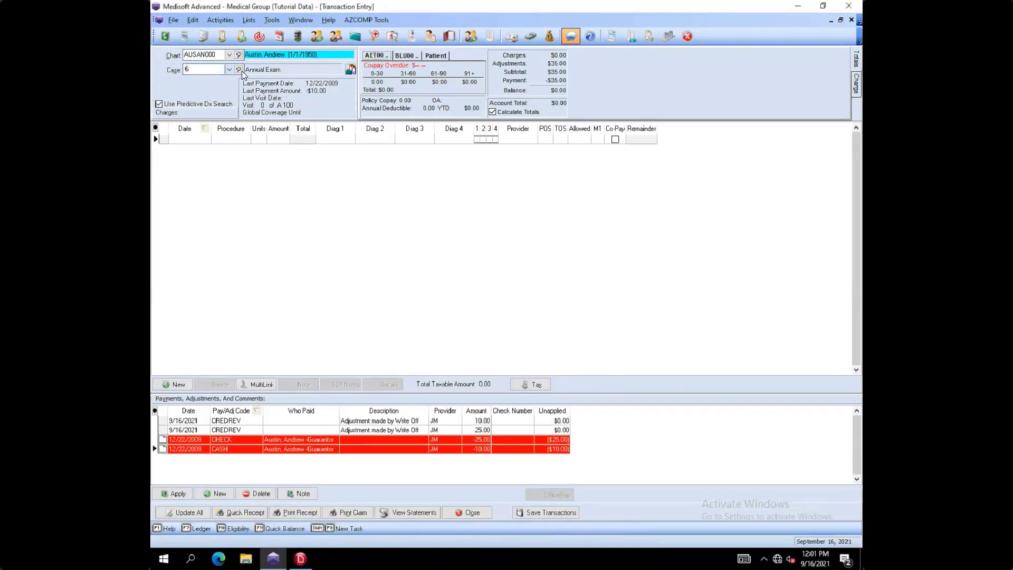
Step: Edit the Annual Exam case to mark it as closed, then save it and confirm the closure
{"action": "right_click", "coordinate": [197, 70]}
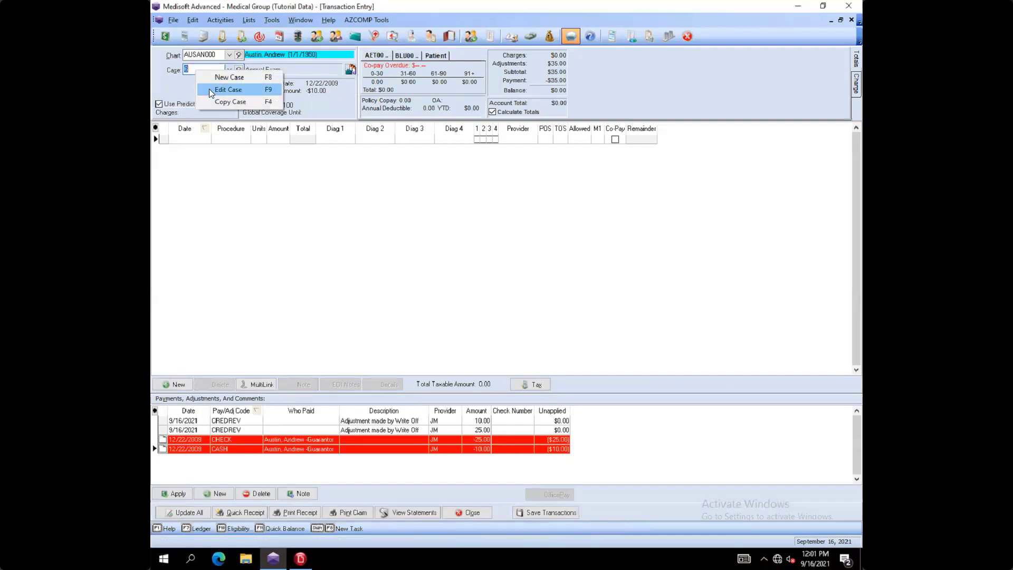
{"action": "left_click", "coordinate": [210, 88]}
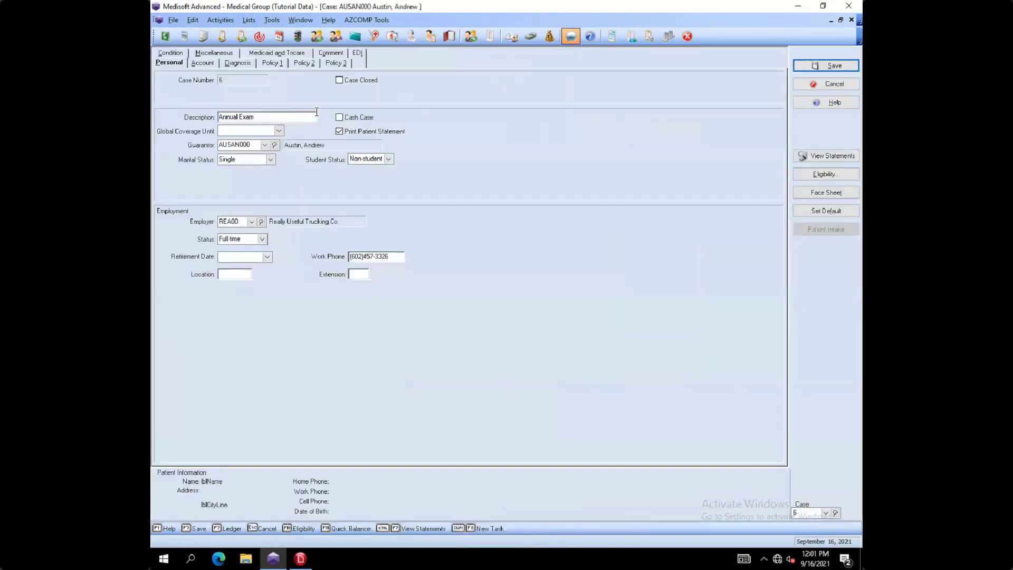
{"action": "left_click", "coordinate": [338, 82]}
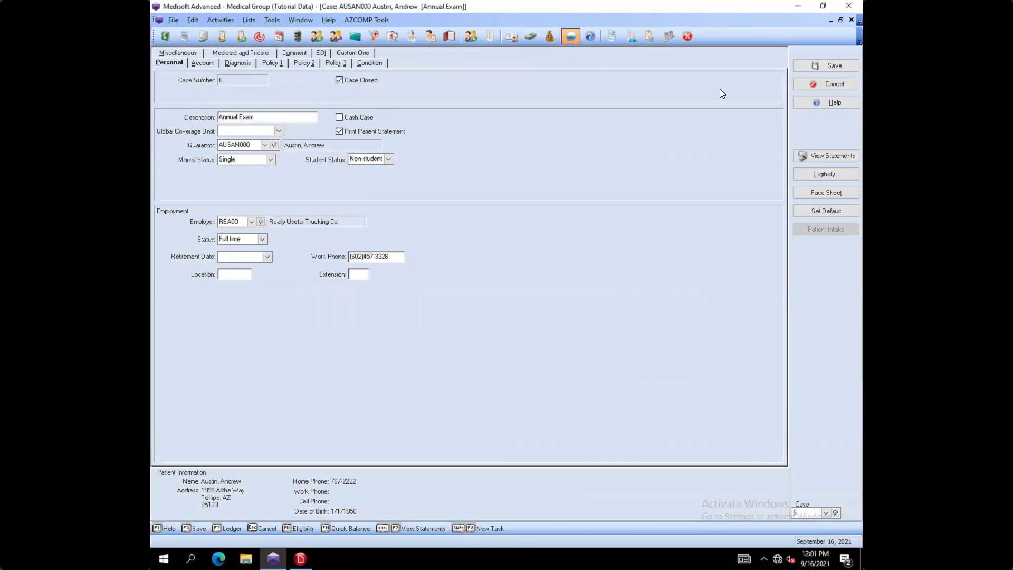
{"action": "left_click", "coordinate": [802, 66]}
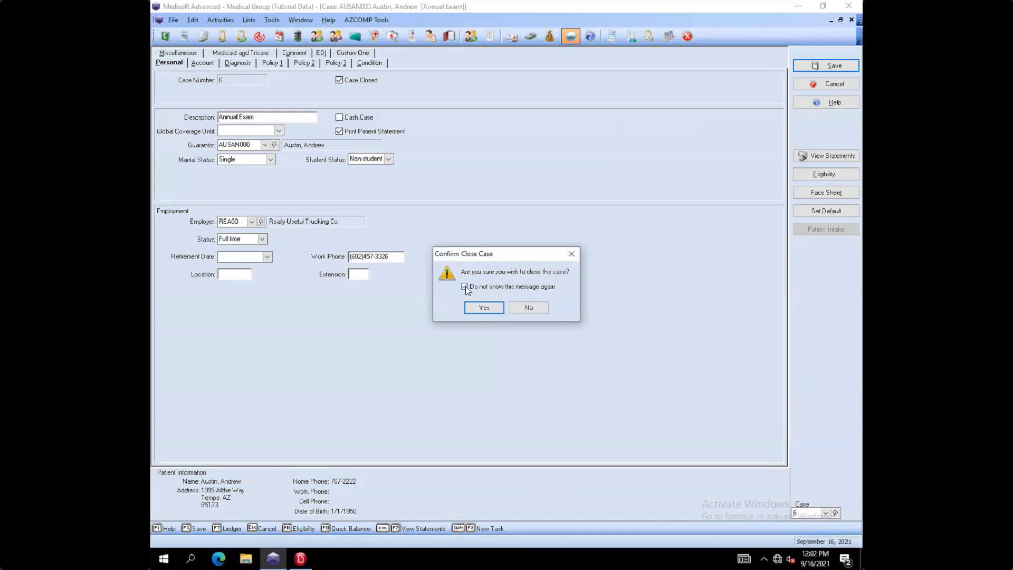
{"action": "left_click", "coordinate": [489, 310]}
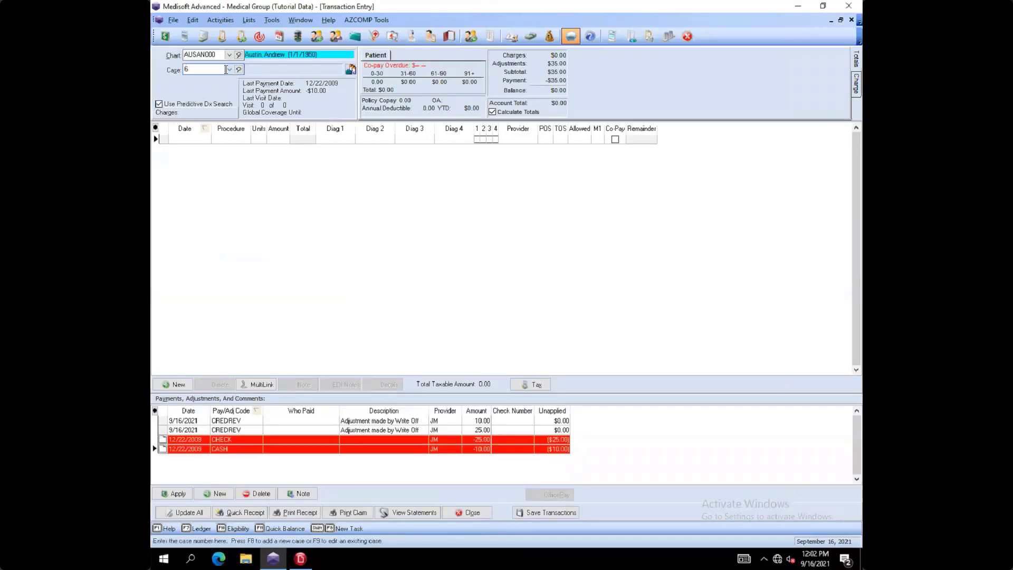
Step: Switch the transaction entry to the BCBS / Aetna case and close out of the patient's transactions
{"action": "left_click", "coordinate": [228, 70]}
{"action": "left_click", "coordinate": [231, 92]}
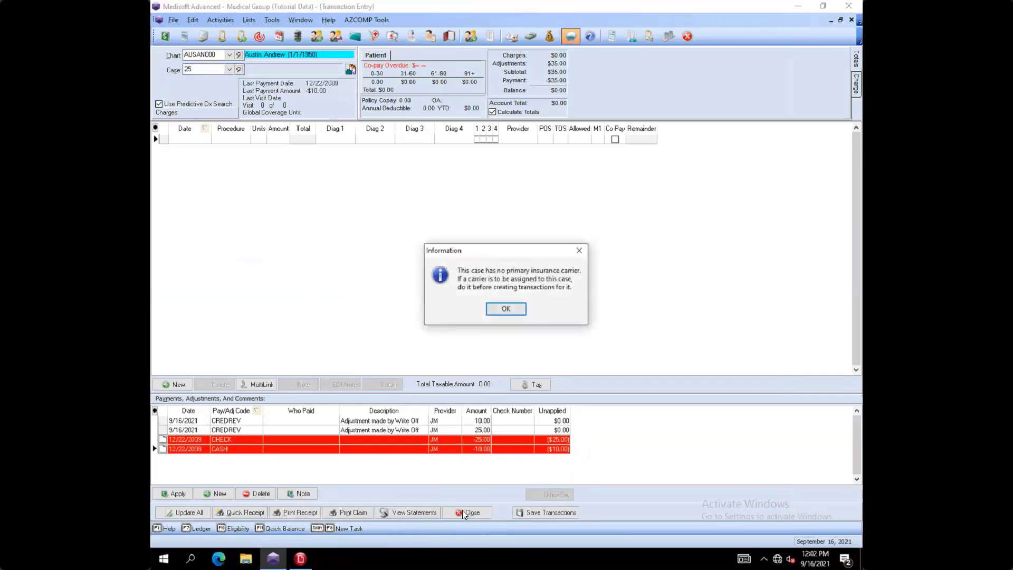
{"action": "key", "text": "Return"}
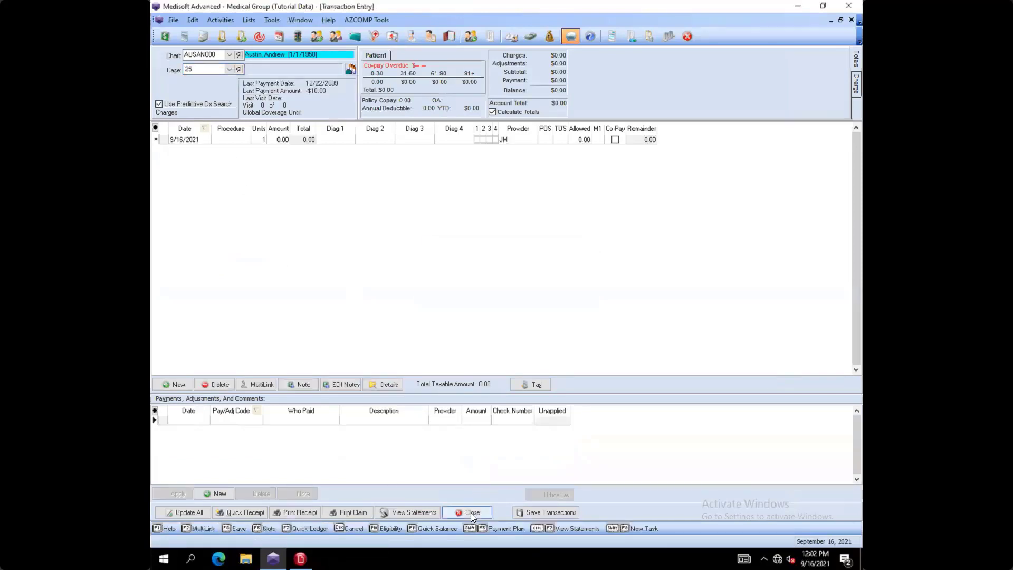
{"action": "left_click", "coordinate": [469, 512]}
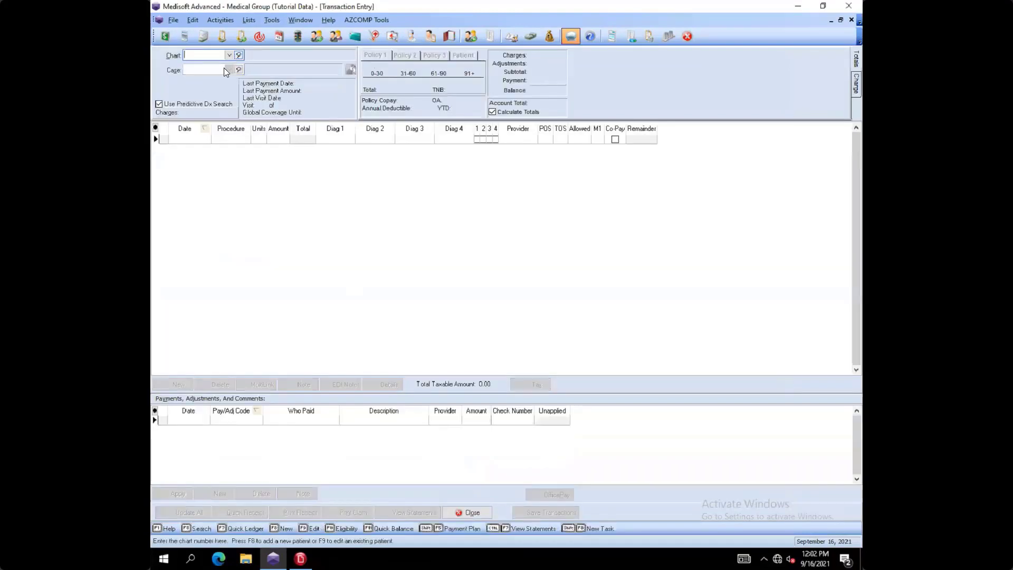
Step: Reselect the same patient in Transaction Entry to check the available cases, and exit without adding a charge
{"action": "left_click", "coordinate": [229, 55]}
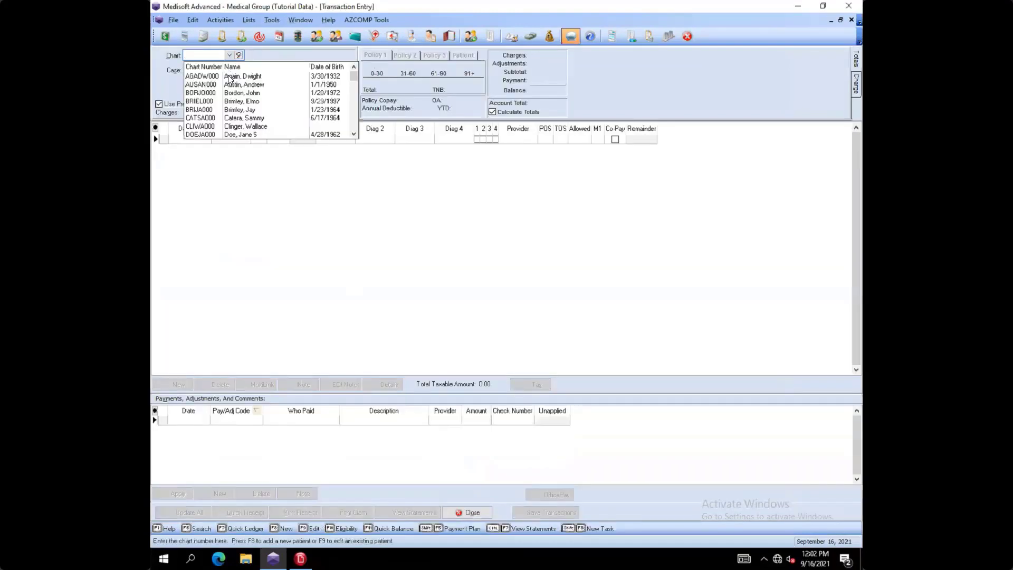
{"action": "left_click", "coordinate": [230, 85]}
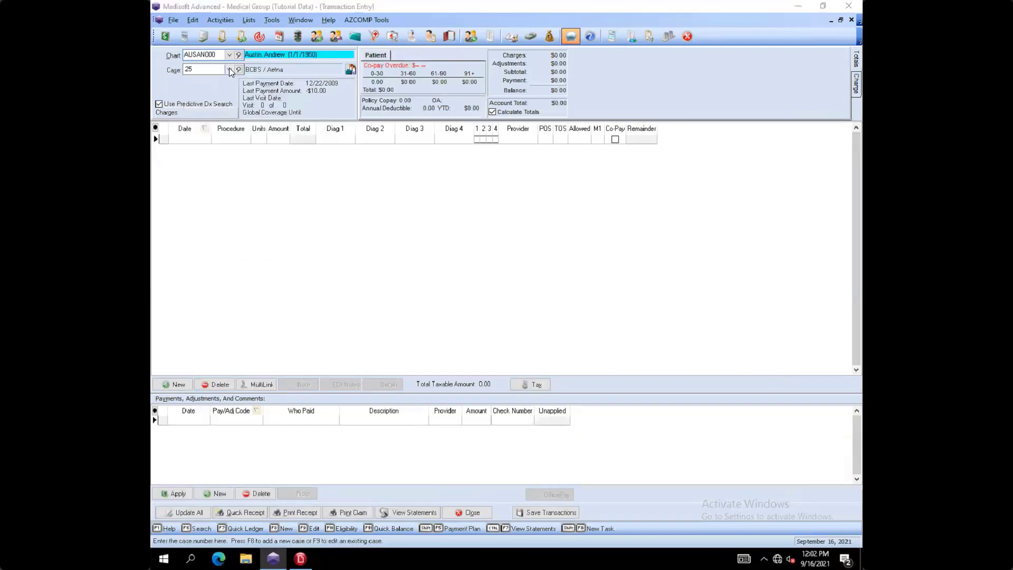
{"action": "key", "text": "Return"}
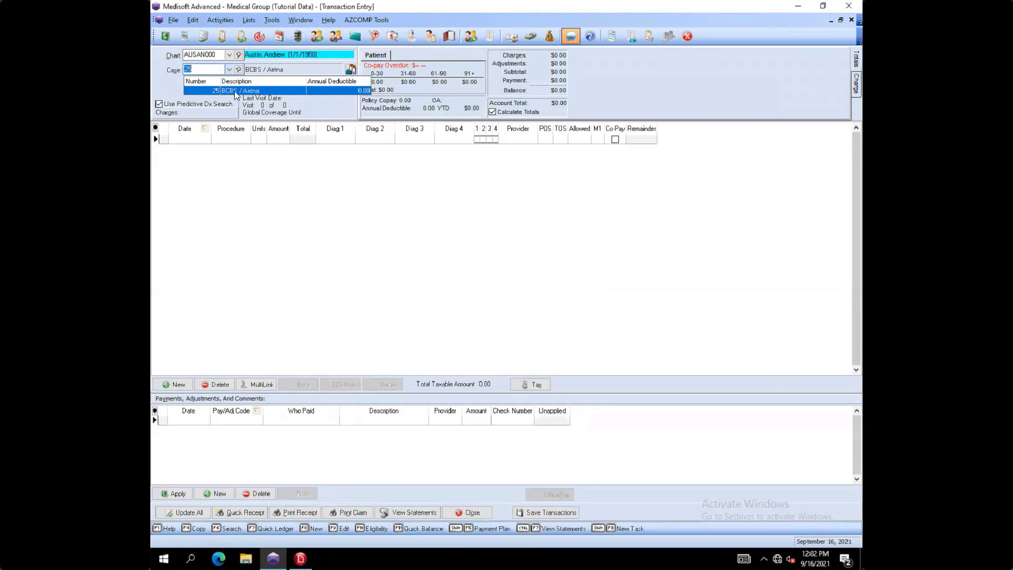
{"action": "left_click", "coordinate": [234, 91]}
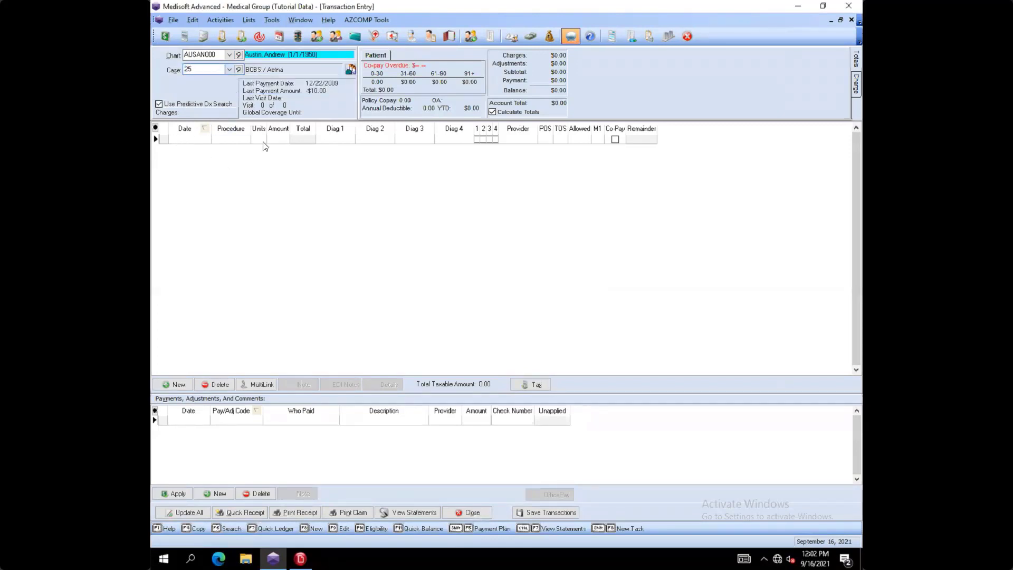
{"action": "left_click", "coordinate": [228, 141]}
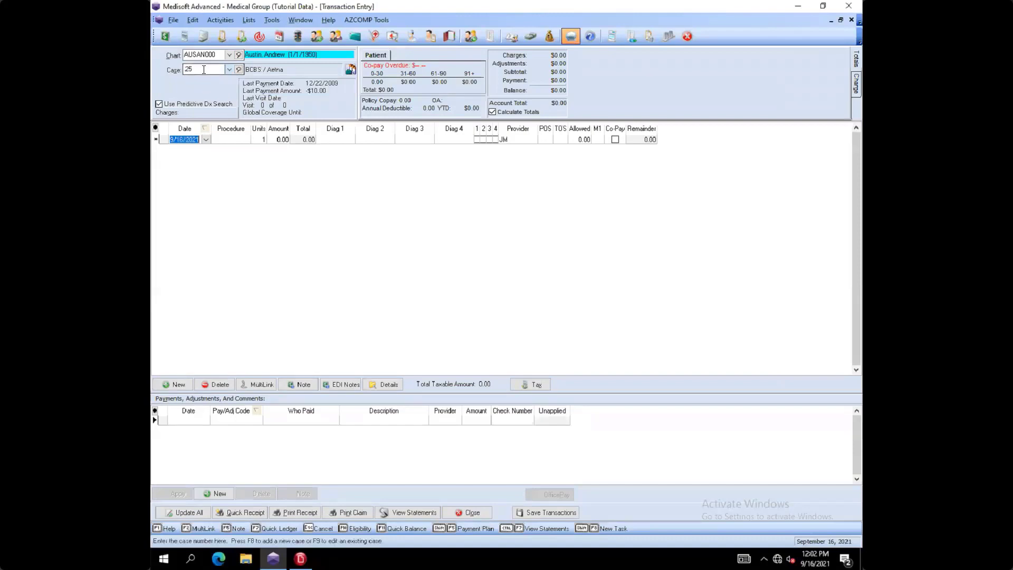
{"action": "left_click", "coordinate": [471, 513]}
{"action": "left_click", "coordinate": [470, 512]}
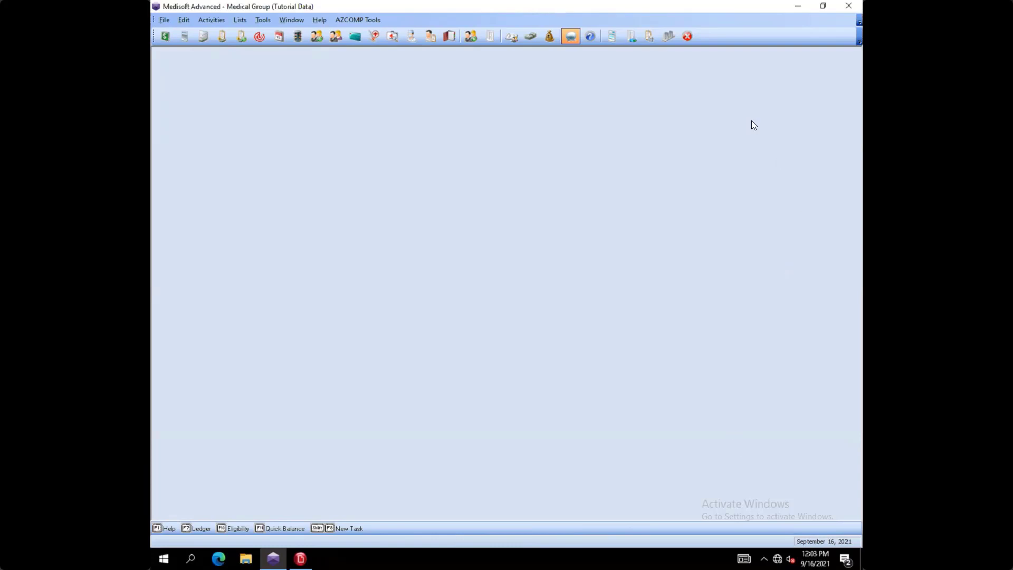
Step: Open the first patient's record from the patient list, mark the patient as inactive, and save the record
{"action": "left_click", "coordinate": [336, 36]}
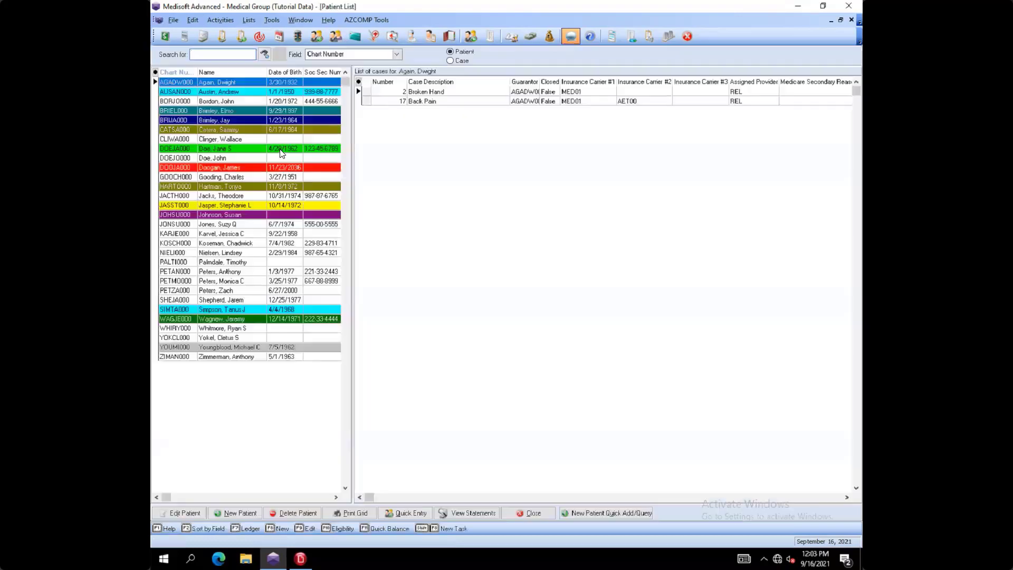
{"action": "double_click", "coordinate": [243, 82]}
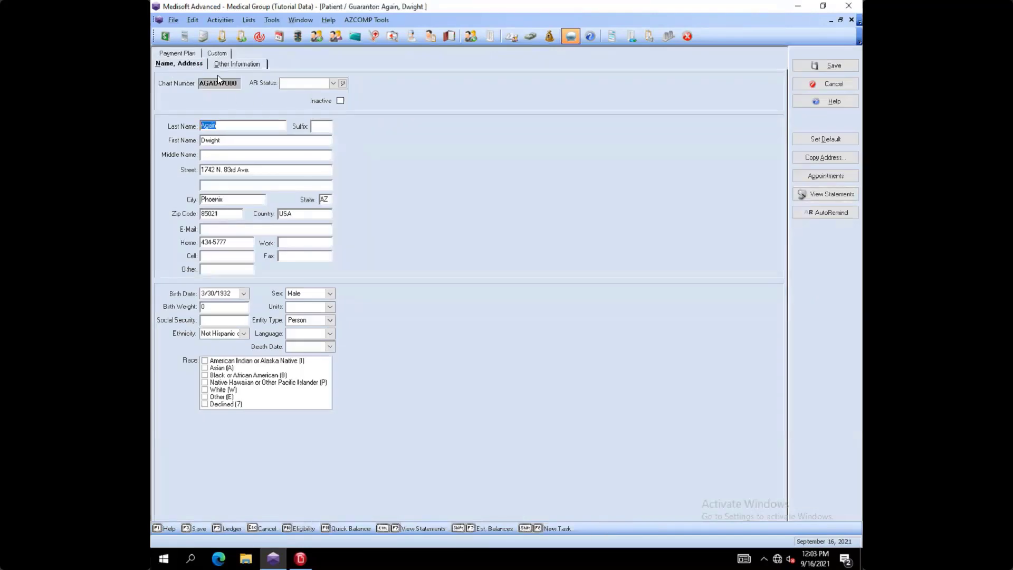
{"action": "left_click", "coordinate": [340, 101]}
{"action": "left_click", "coordinate": [835, 68]}
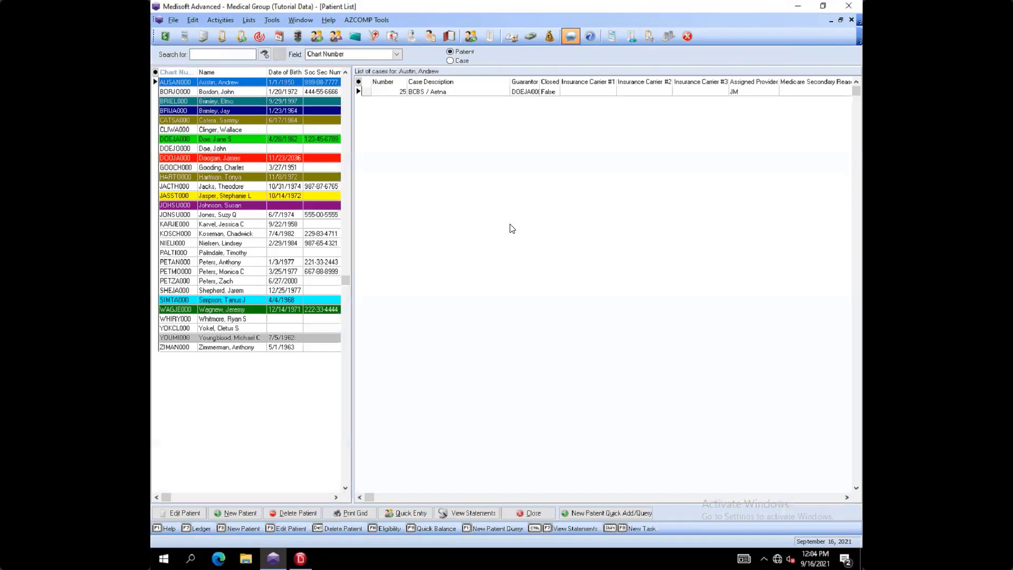
Step: Show the inactive records in the patient list to review the inactivated patients, and hide them again
{"action": "right_click", "coordinate": [264, 405]}
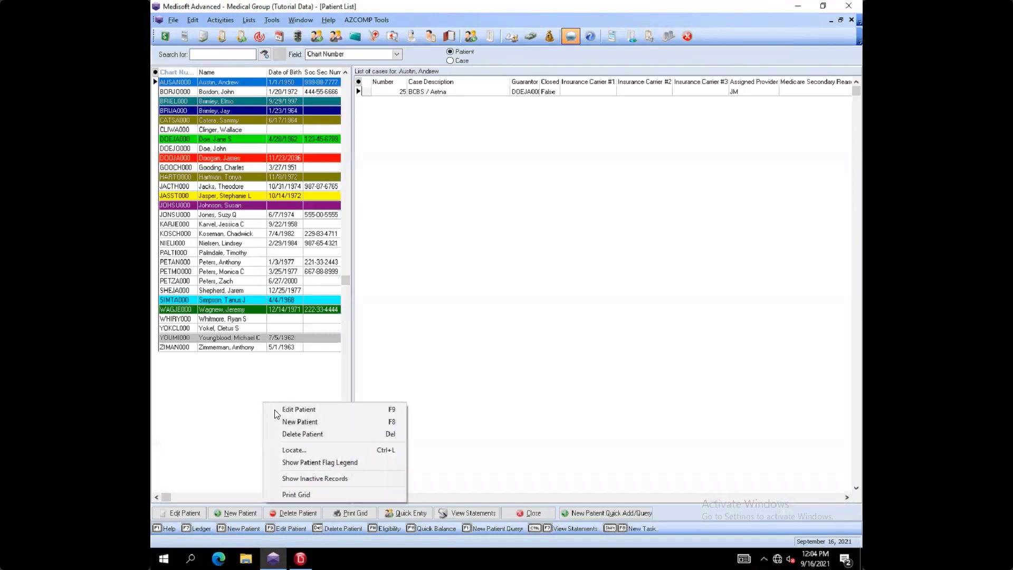
{"action": "left_click", "coordinate": [290, 479]}
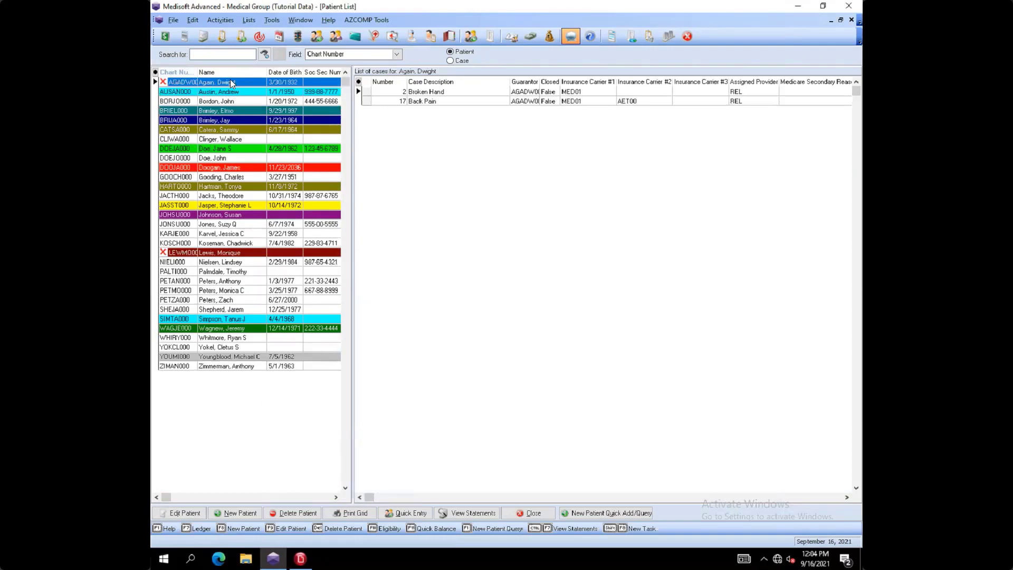
{"action": "right_click", "coordinate": [267, 407]}
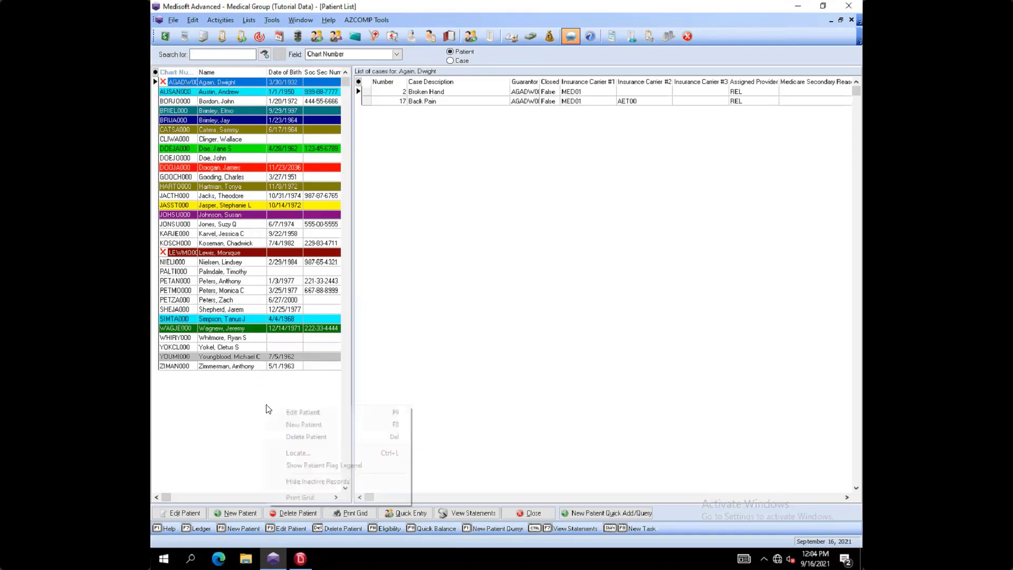
{"action": "left_click", "coordinate": [221, 393]}
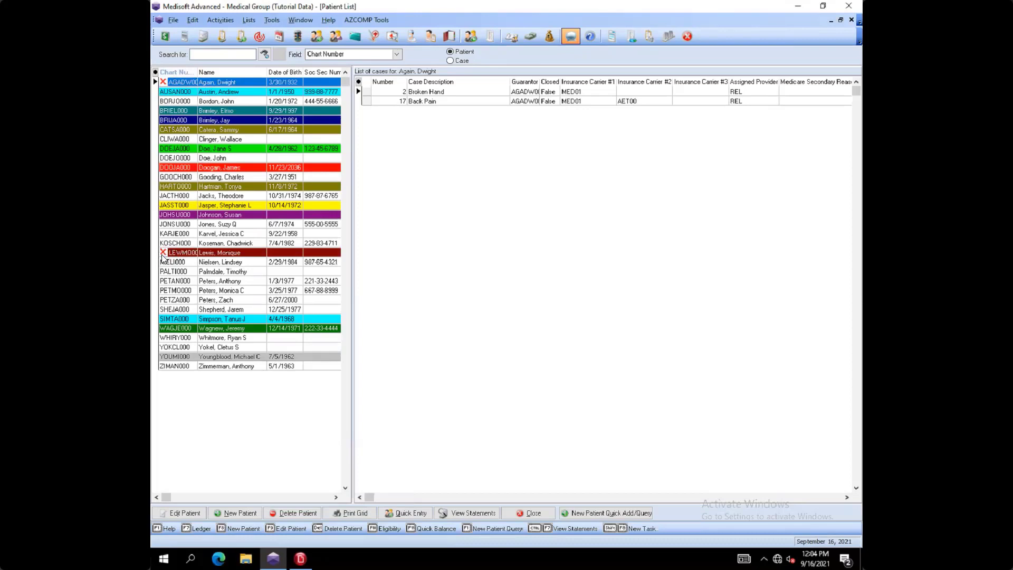
{"action": "right_click", "coordinate": [253, 437]}
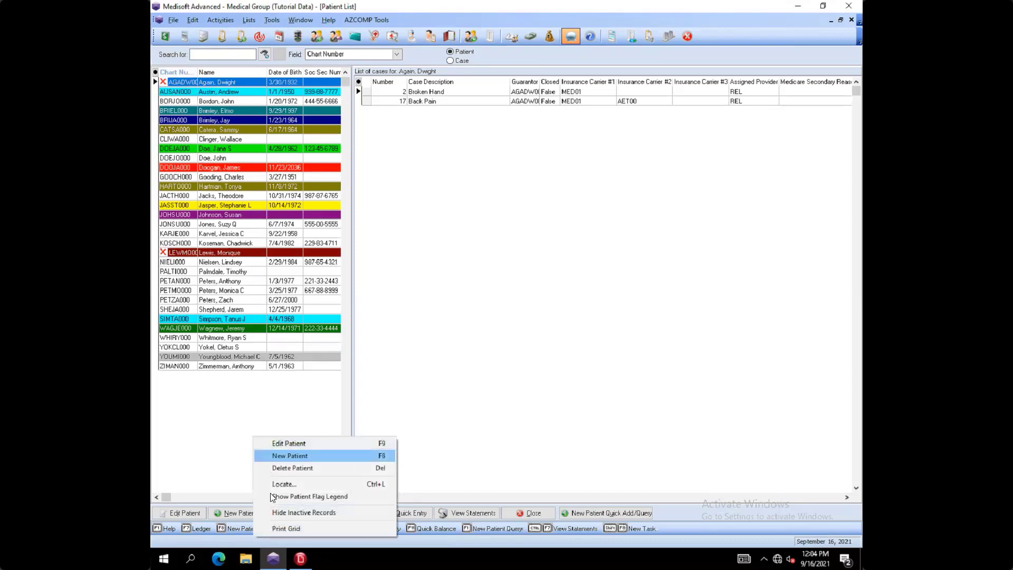
{"action": "left_click", "coordinate": [269, 513]}
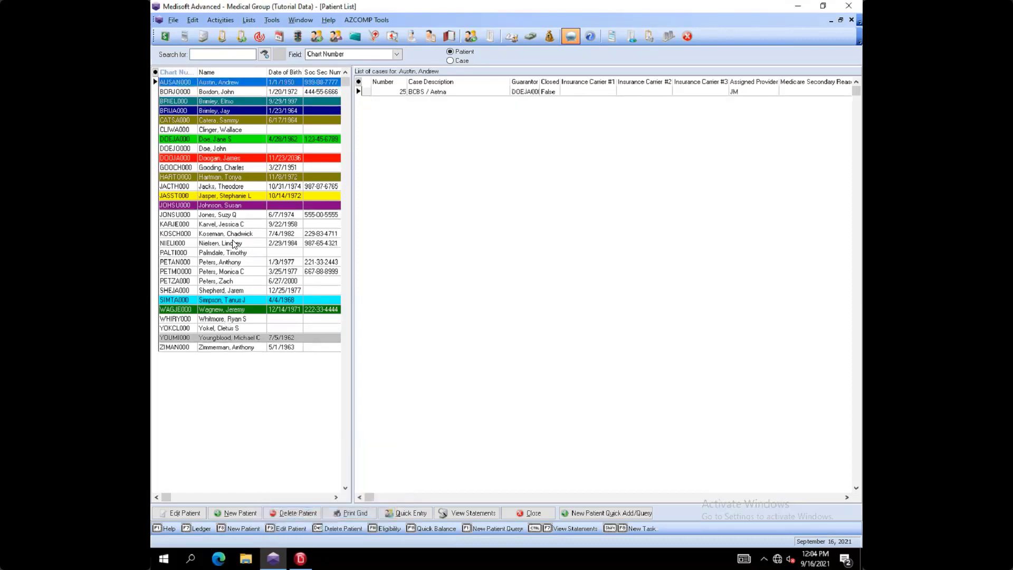